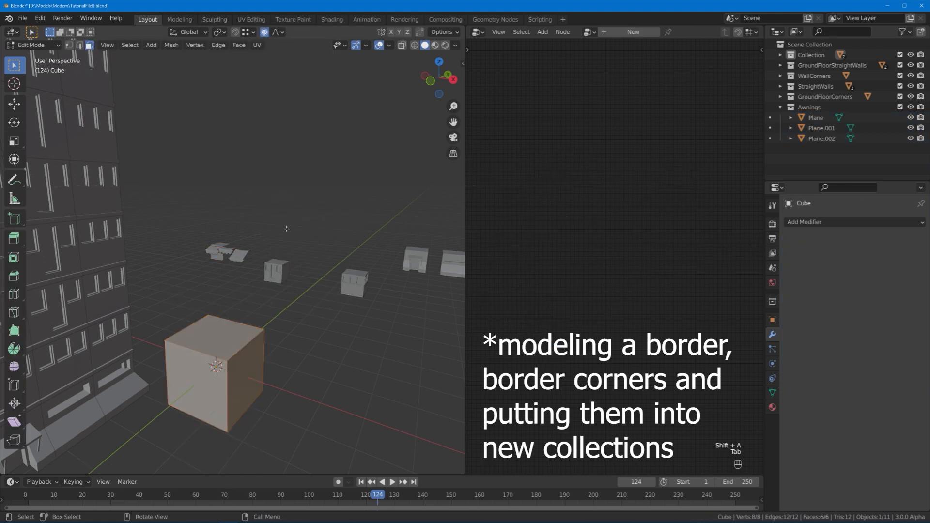
Step: Duplicate the cube's mesh and scale the copy along Z to model the border piece
key(shift+d)
scroll(301, 307, down, 2)
key(s)
key(z)
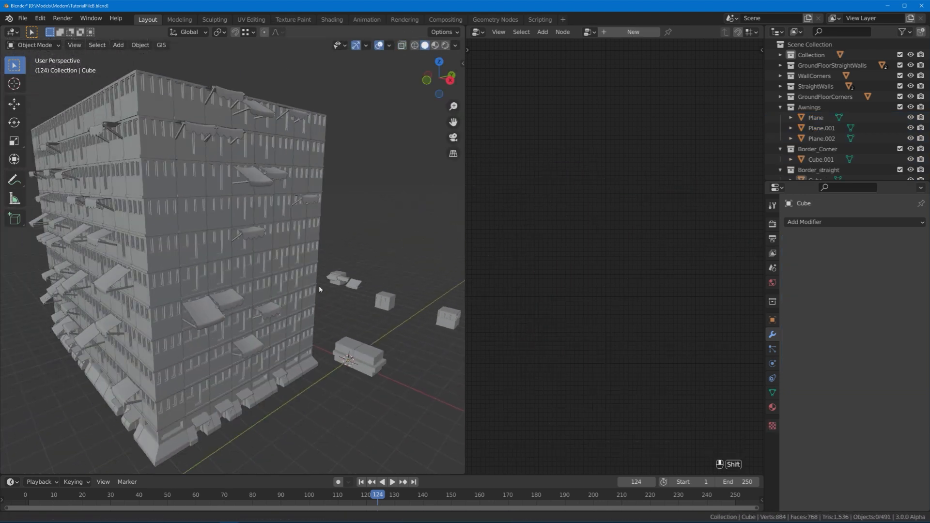
Step: Select the procedural building, duplicate a Point Instance node into the empty space above the tree, and assign it the Border_Corner collection
click(267, 261)
middle_drag(542, 216, 577, 375)
scroll(616, 311, up, 4)
click(616, 311)
scroll(577, 374, up, 3)
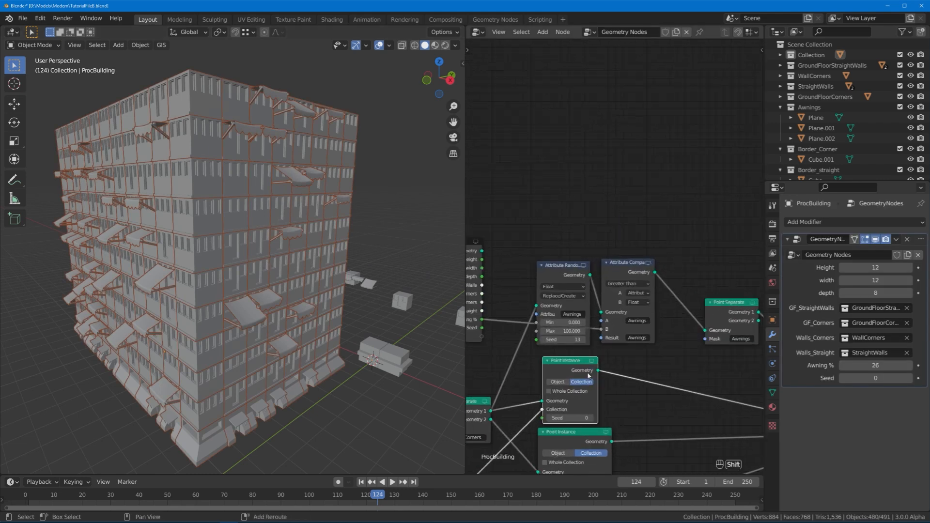
key(shift+d)
click(652, 168)
scroll(642, 202, up, 4)
click(581, 195)
middle_drag(641, 203, 576, 245)
click(595, 221)
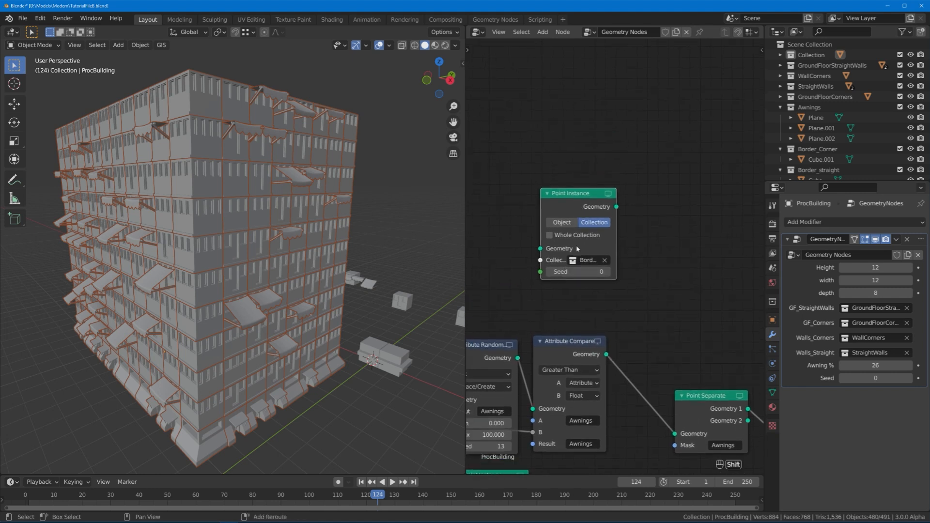
Step: Duplicate the new Point Instance node above the first copy and assign it the Border_straight collection
key(shift+d)
click(580, 146)
click(588, 158)
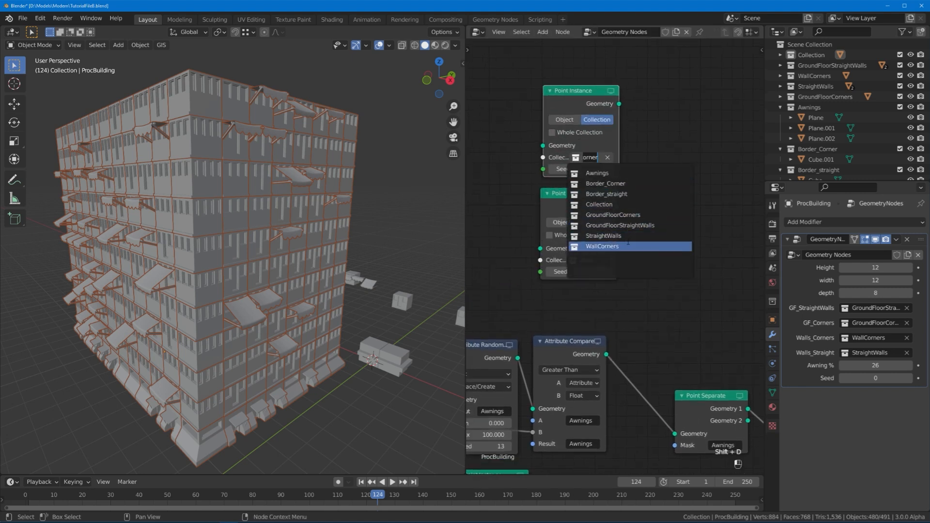
click(623, 193)
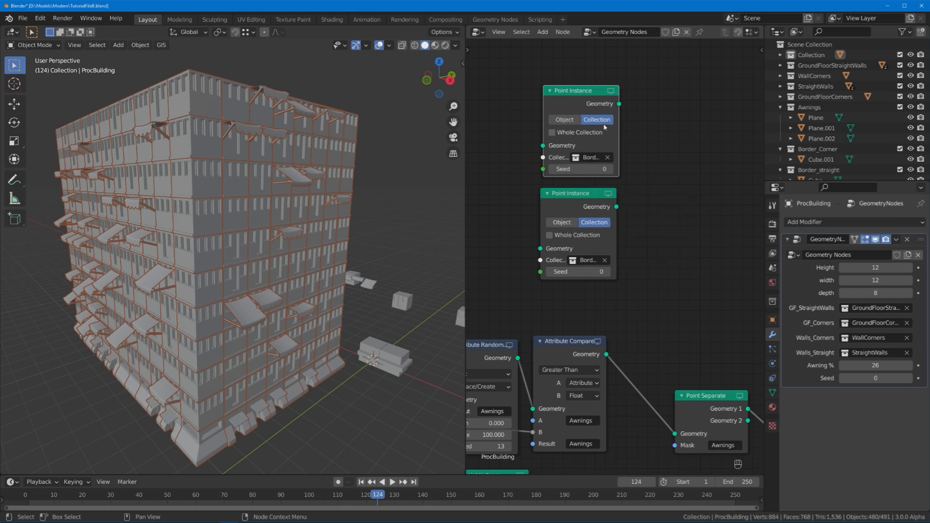
Step: Duplicate a Point Separate node with mask Corners and link Geometry 1 to the Border_straight instance and Geometry 2 to the Border_Corner instance
scroll(710, 295, down, 2)
shift+click(703, 381)
key(shift+d)
click(489, 164)
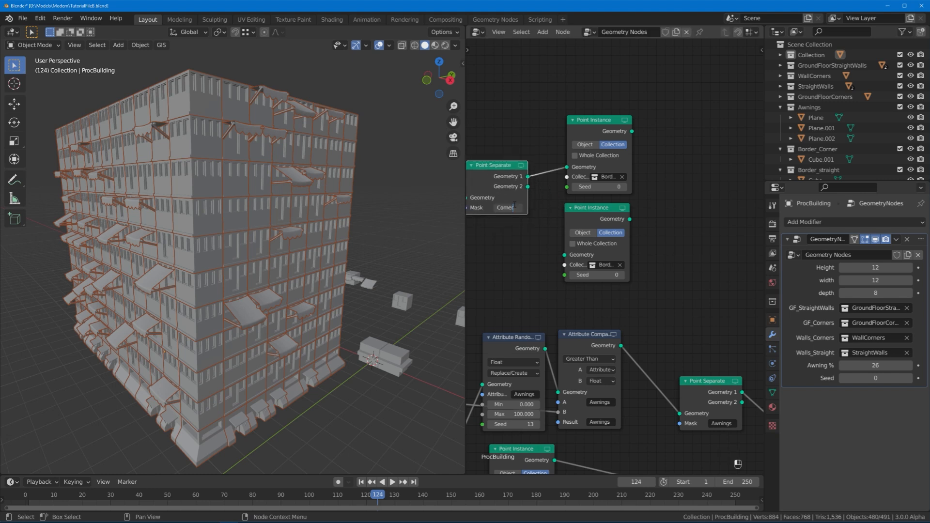
drag(527, 186, 565, 255)
mouse_move(628, 214)
mouse_down()
mouse_move(649, 215)
mouse_move(630, 215)
mouse_up()
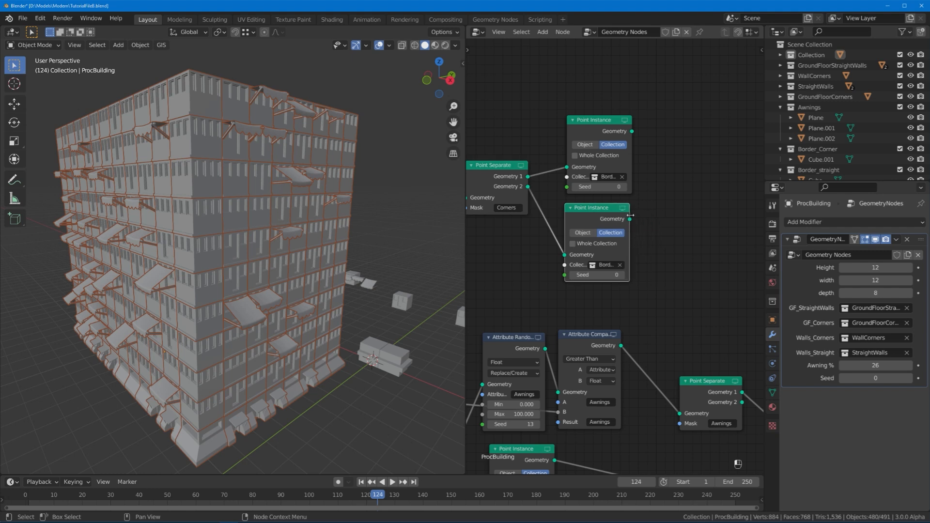
Step: Cut the link from the ground-floor Point Separate to the upper Corners Point Separate and reconnect it
scroll(630, 215, down, 2)
drag(561, 137, 650, 231)
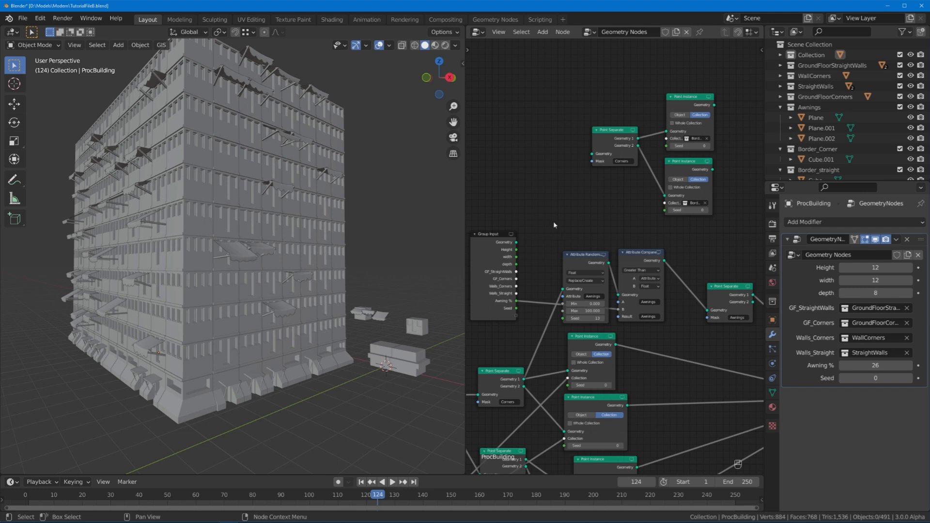
click(624, 135)
click(539, 240)
middle_drag(539, 240, 660, 199)
click(545, 279)
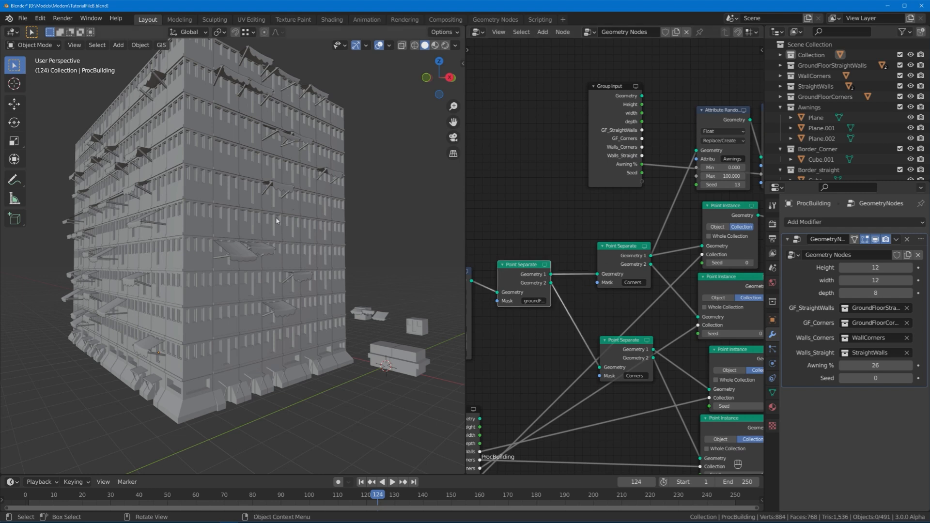
key(ctrl)
mouse_move(599, 277)
ctrl+right_down()
mouse_move(583, 284)
mouse_move(581, 269)
ctrl+right_up()
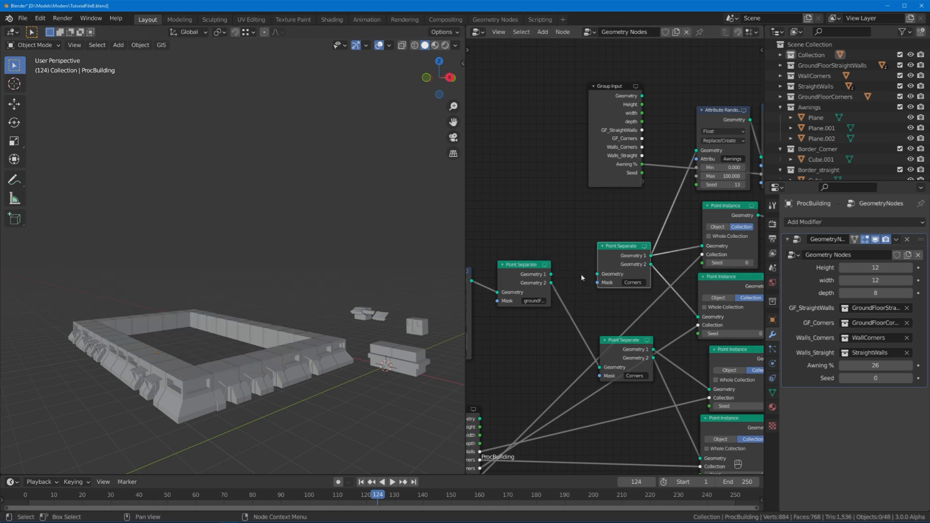
drag(551, 274, 597, 274)
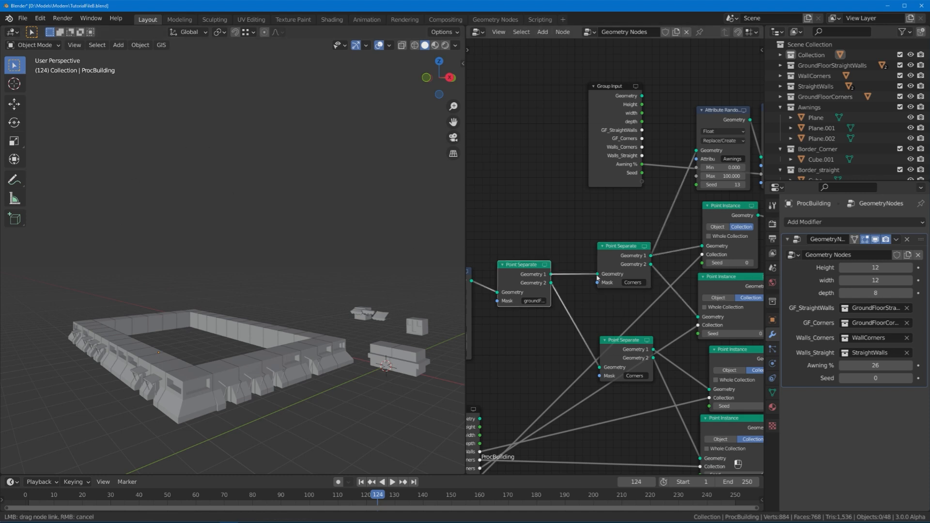
Step: Insert a duplicate Point Separate between the ground-floor and upper Corners separations and set its mask to Borders
click(610, 254)
key(shift)
key(shift+d)
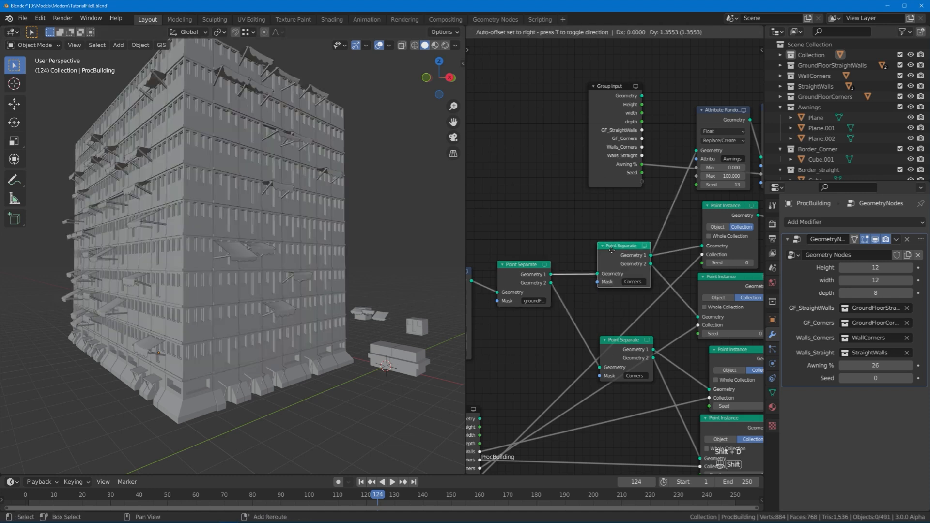
click(616, 282)
click(616, 284)
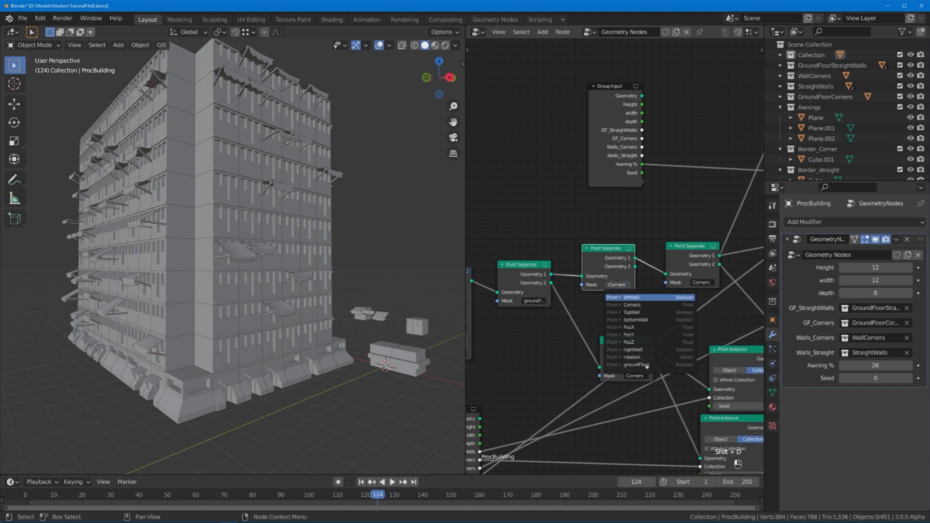
text(Borde)
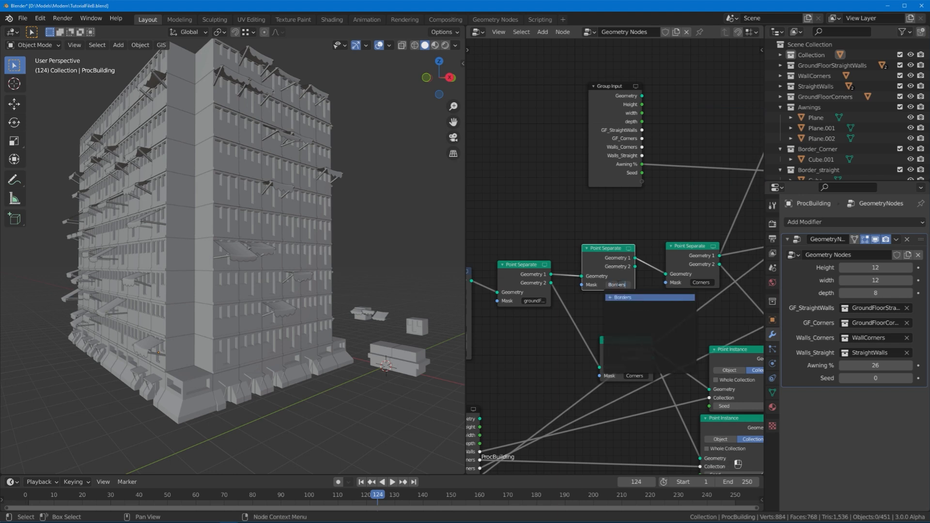
key(Return)
Step: Link Geometry 2 of the Borders Point Separate to the input of the Point Separate feeding the two border instances
middle_drag(637, 258, 571, 344)
scroll(573, 343, down, 3)
drag(568, 350, 648, 129)
scroll(576, 356, up, 2)
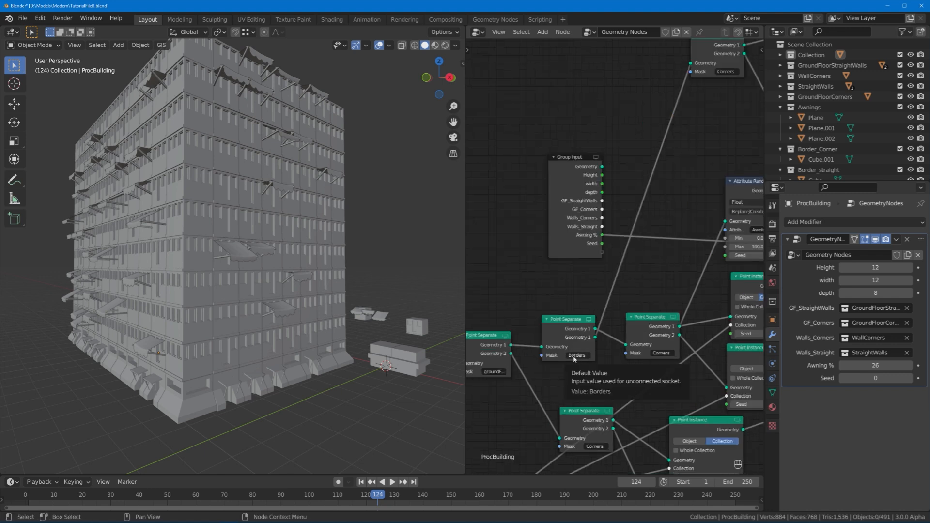
Step: Move the Attribute Compare node that produces the ground-floor mask slightly back and widen it to show its full labels
middle_drag(590, 222, 502, 219)
scroll(522, 385, down, 1)
scroll(627, 199, up, 4)
middle_drag(627, 198, 566, 203)
click(549, 262)
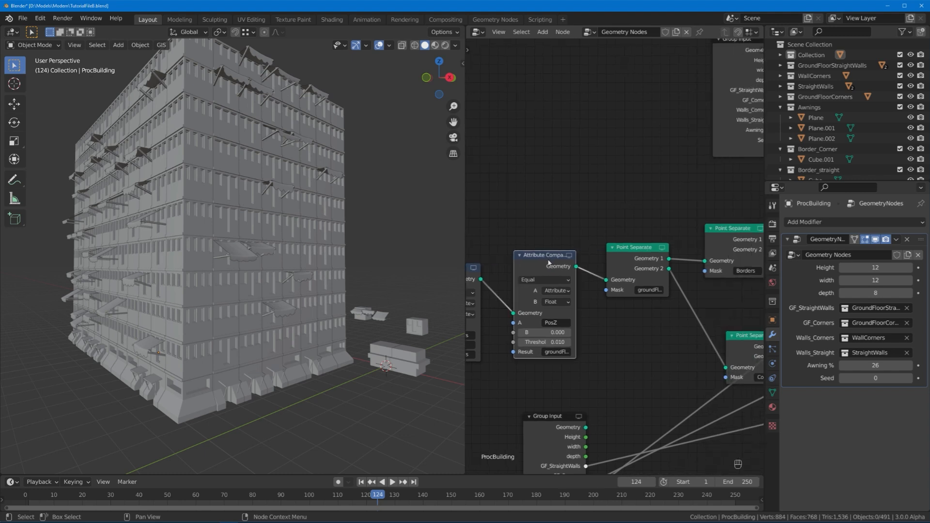
drag(548, 261, 540, 262)
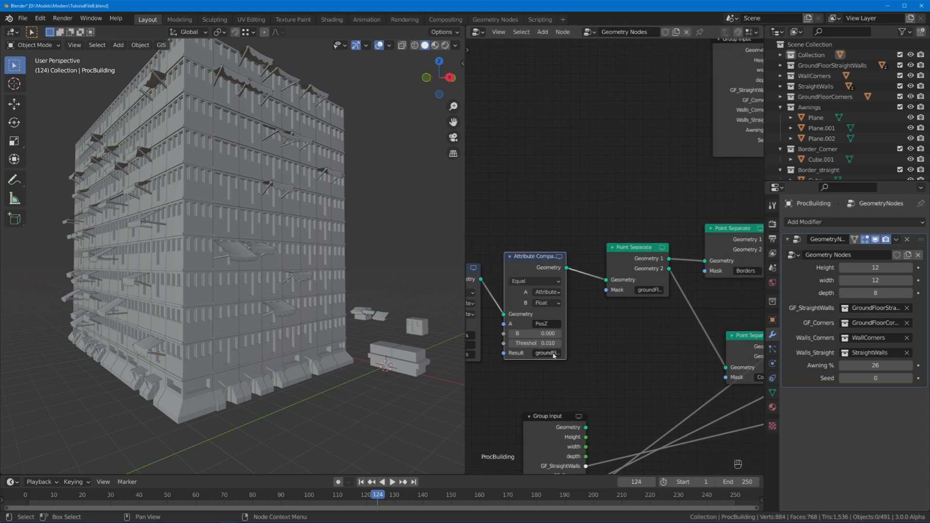
drag(565, 349, 573, 349)
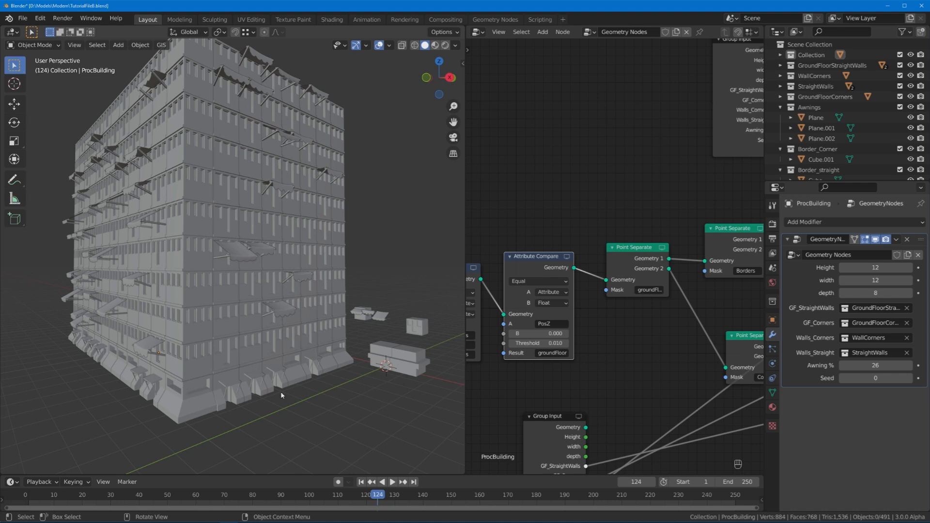
Step: Duplicate the ground-floor Attribute Compare node directly after it and name the copy's result Borders
key(shift+d)
click(637, 338)
click(658, 349)
text(Borders)
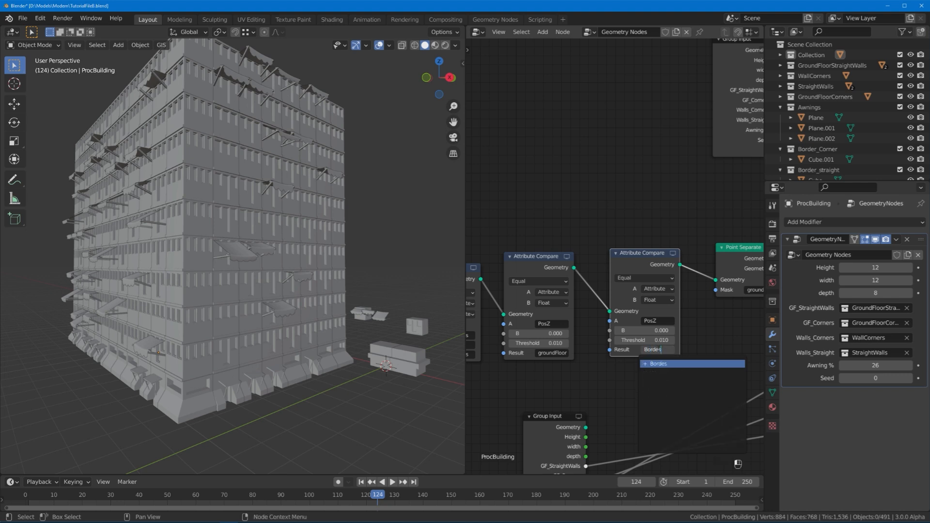
key(BackSpace)
text(rs)
key(Return)
Step: Set value B of the Borders Attribute Compare node to 4
middle_drag(659, 350, 628, 347)
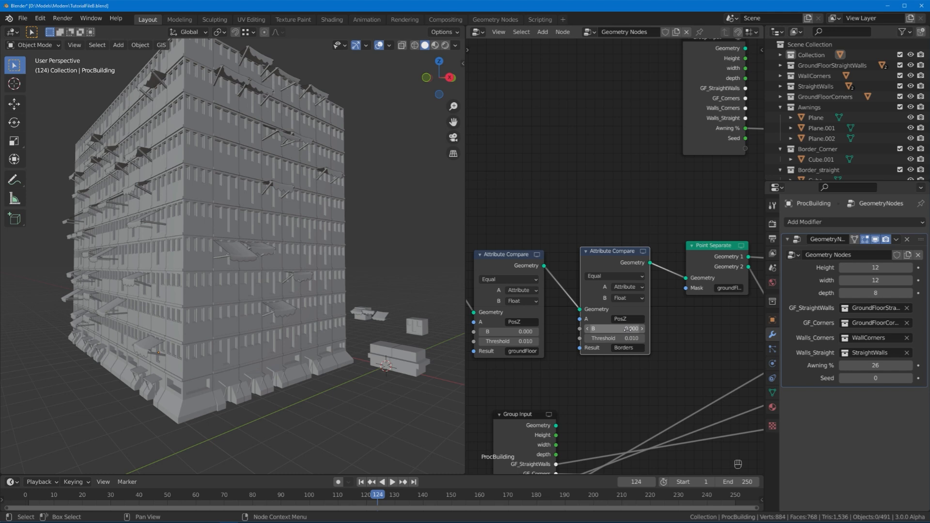
click(626, 329)
text(4)
key(Return)
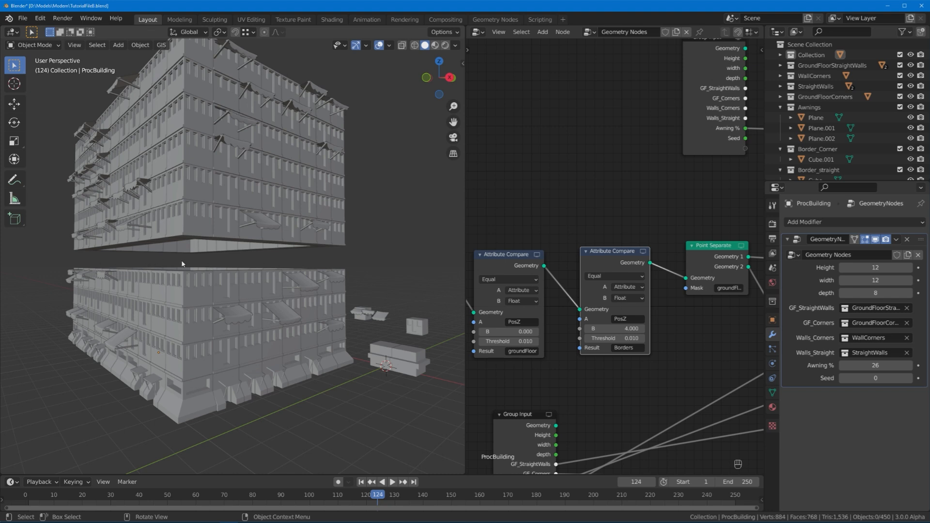
Step: Duplicate the Join Geometry node, link both border Point Instance outputs into it, and connect it to the final Join Geometry
scroll(556, 216, down, 4)
middle_drag(556, 216, 732, 226)
drag(538, 176, 637, 215)
middle_drag(752, 340, 672, 338)
middle_drag(625, 291, 646, 301)
click(704, 367)
key(shift+d)
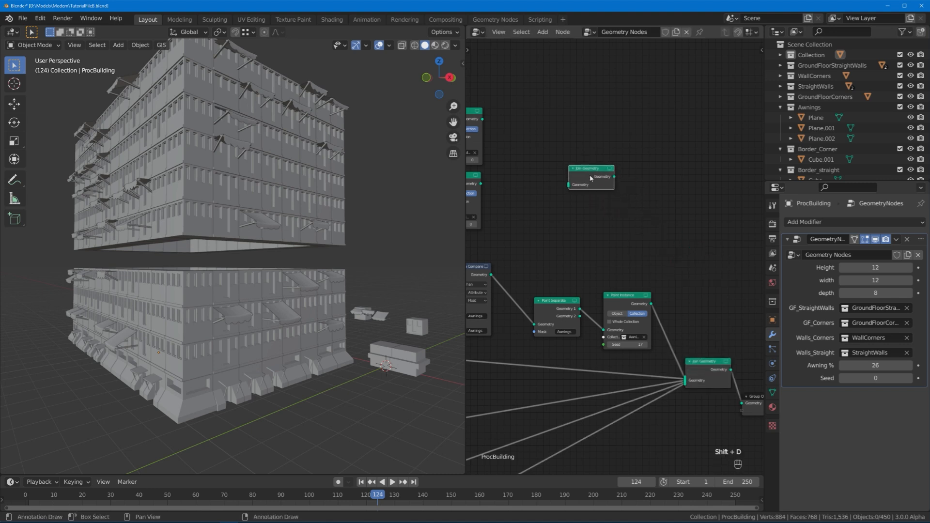
drag(481, 183, 568, 185)
drag(483, 119, 684, 380)
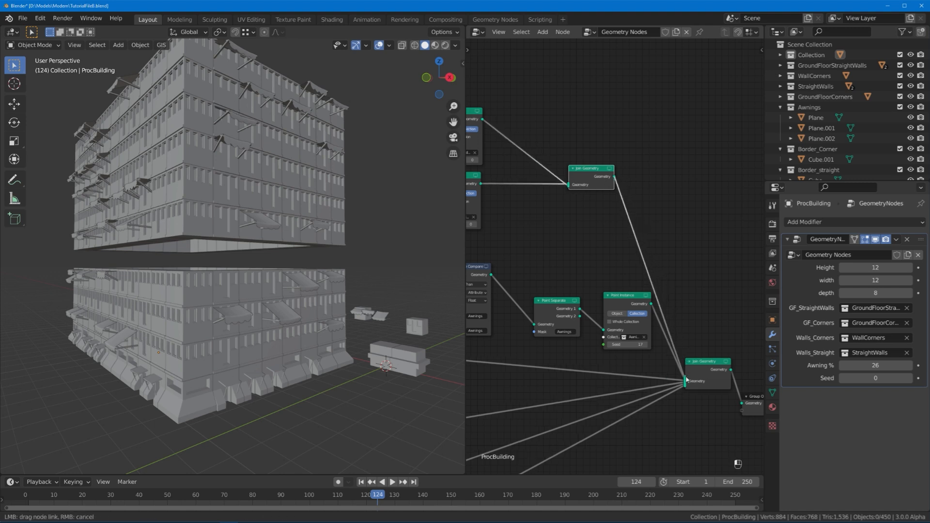
scroll(292, 263, up, 2)
middle_drag(307, 259, 215, 277)
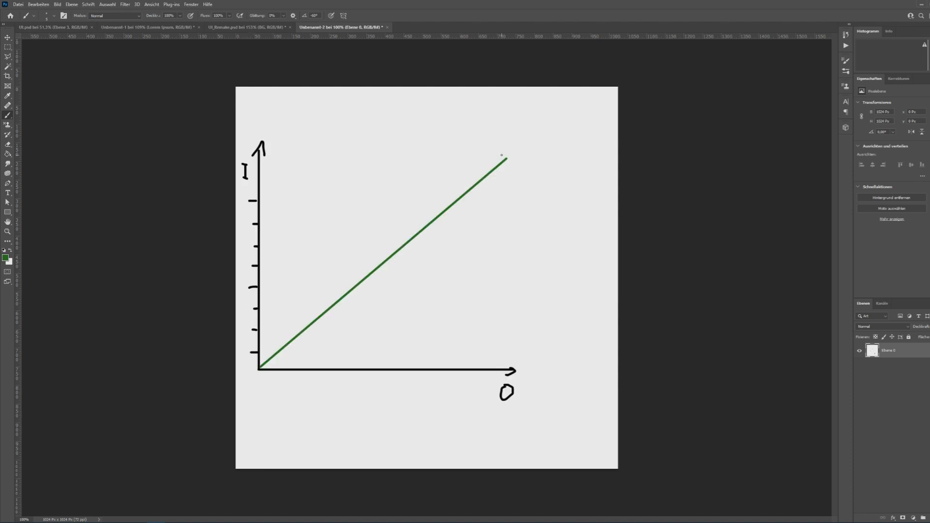
Step: In Photoshop, add an arrowhead to the green diagonal line and draw black tick marks along it
mouse_move(497, 159)
mouse_down()
mouse_move(510, 156)
mouse_move(508, 167)
mouse_up()
key(d)
drag(270, 355, 345, 301)
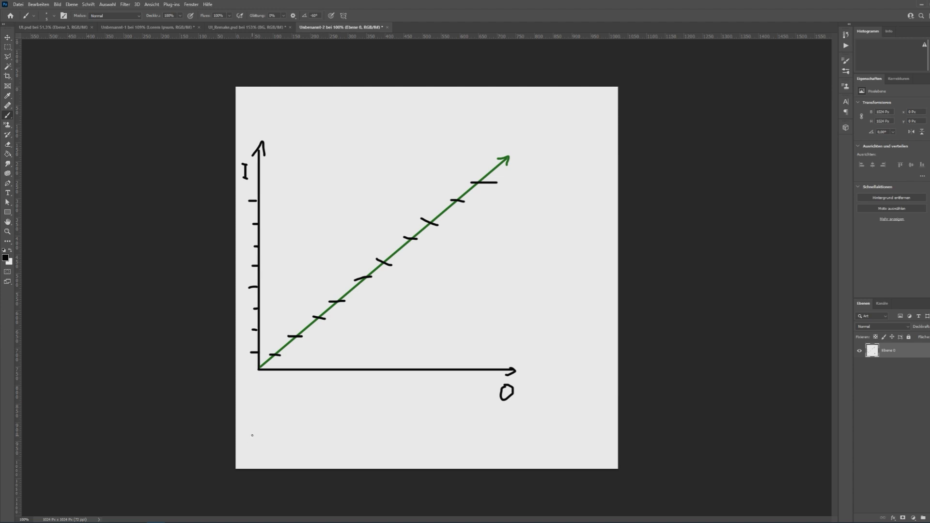
Step: Handwrite a 4 and the example 1/4=1 in black below the graph
drag(249, 408, 248, 425)
mouse_move(302, 410)
mouse_down()
mouse_move(309, 420)
mouse_move(334, 408)
mouse_move(346, 416)
mouse_move(341, 423)
mouse_up()
drag(355, 411, 369, 411)
drag(358, 418, 370, 417)
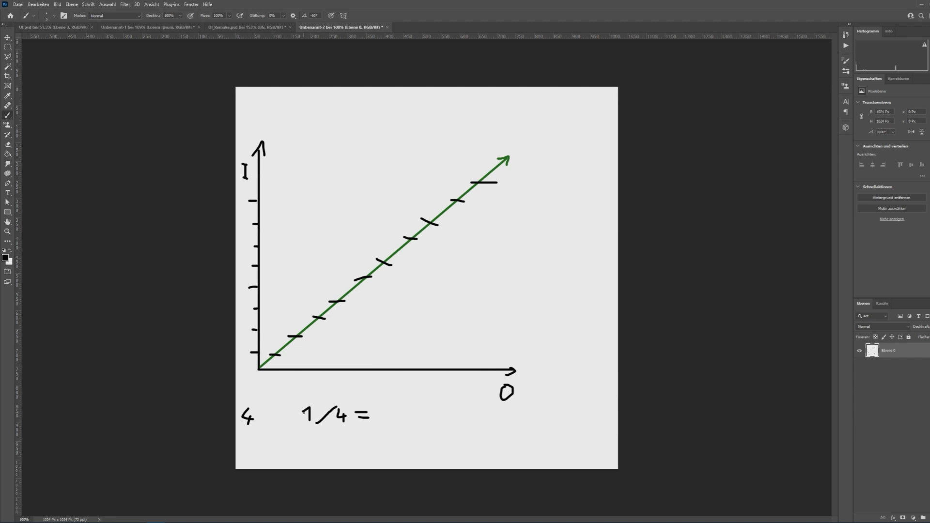
mouse_move(377, 409)
mouse_down()
mouse_move(389, 405)
mouse_move(387, 414)
mouse_up()
Step: Handwrite 4/4=0 beneath the first example, with 2/4=2 beside it
drag(305, 435, 312, 447)
drag(308, 435, 307, 451)
drag(335, 428, 319, 452)
mouse_move(337, 434)
mouse_down()
mouse_move(341, 450)
mouse_move(360, 439)
mouse_move(388, 446)
mouse_move(378, 435)
mouse_up()
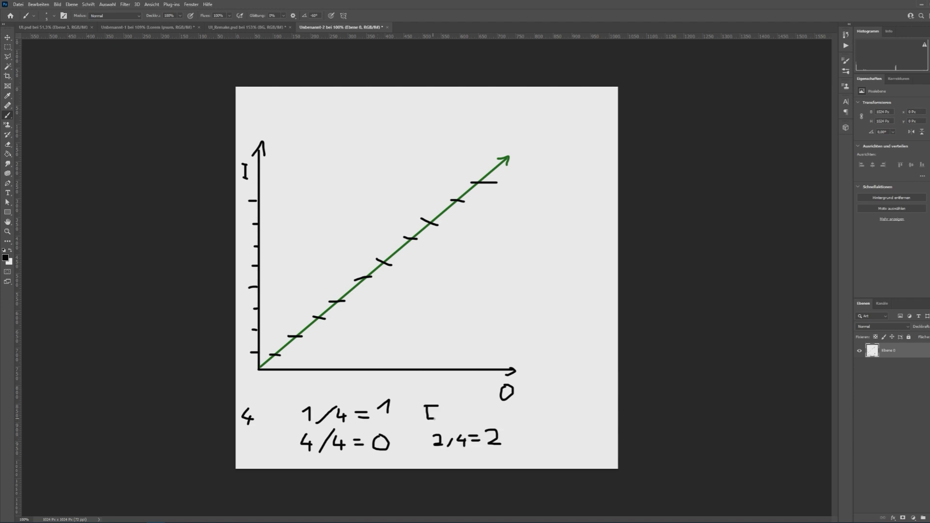
Step: Handwrite 5/4=1 above the 2/4=2 example
mouse_move(427, 416)
mouse_down()
mouse_move(433, 427)
mouse_move(423, 426)
mouse_move(447, 419)
mouse_move(454, 402)
mouse_move(469, 417)
mouse_up()
drag(464, 409, 464, 426)
drag(471, 411, 483, 411)
drag(472, 417, 483, 417)
drag(487, 409, 491, 415)
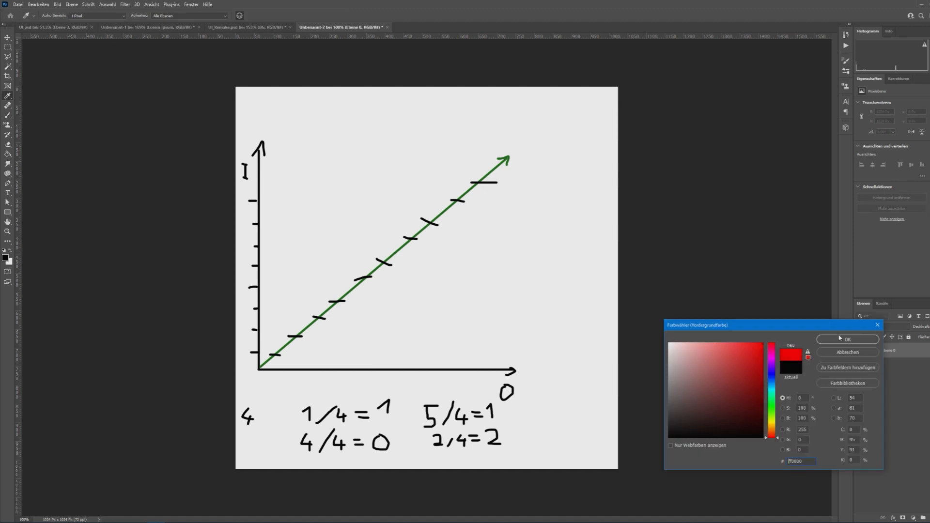
Step: Set the foreground color to red and draw a line along the diagonal to the fourth tick and straight down to the horizontal axis
click(841, 339)
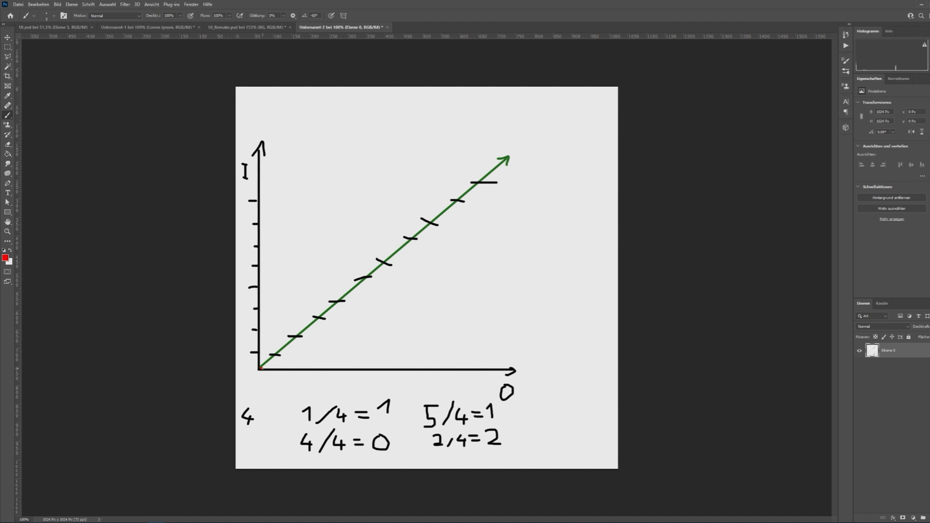
drag(261, 368, 276, 357)
shift+click(298, 338)
shift+click(319, 318)
shift+click(338, 302)
shift+drag(337, 303, 337, 365)
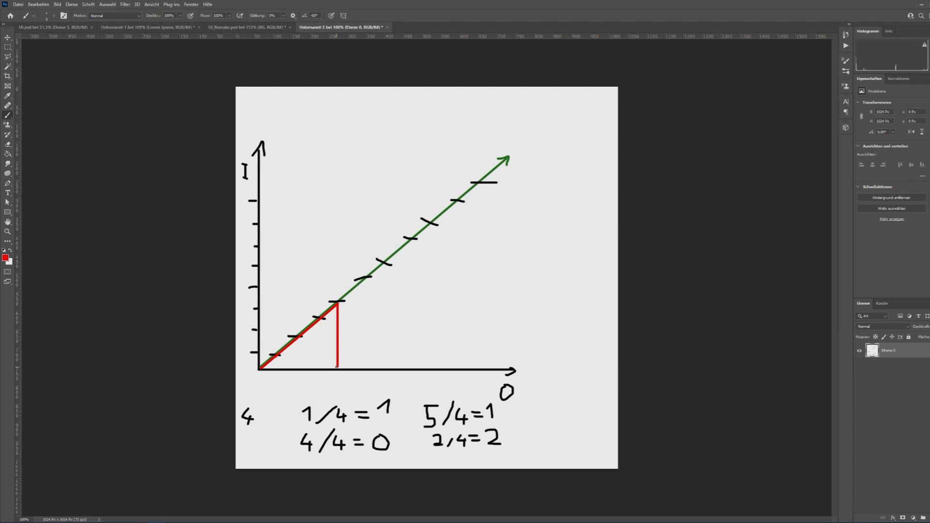
Step: Continue the red line with a second sawtooth that rises to about the first peak's height and drops to the axis
shift+click(366, 348)
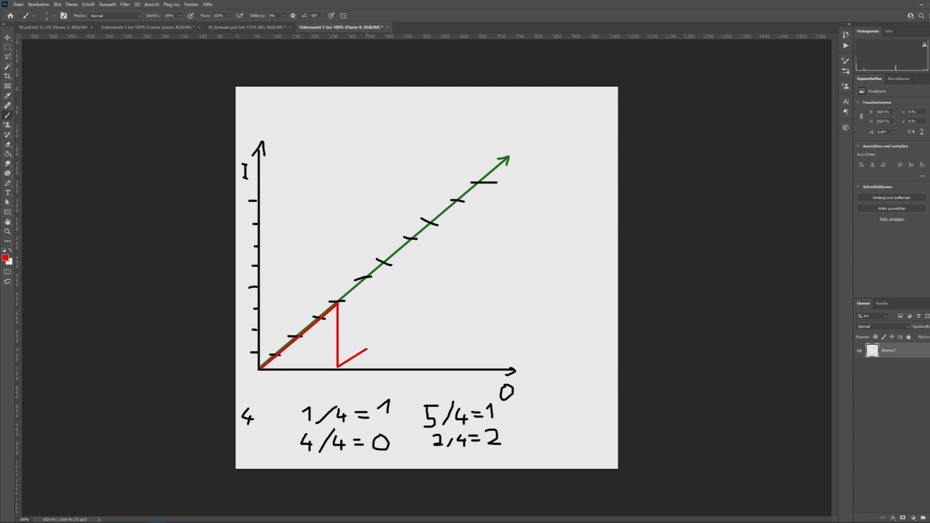
shift+click(395, 329)
shift+click(414, 310)
shift+click(429, 295)
shift+click(427, 366)
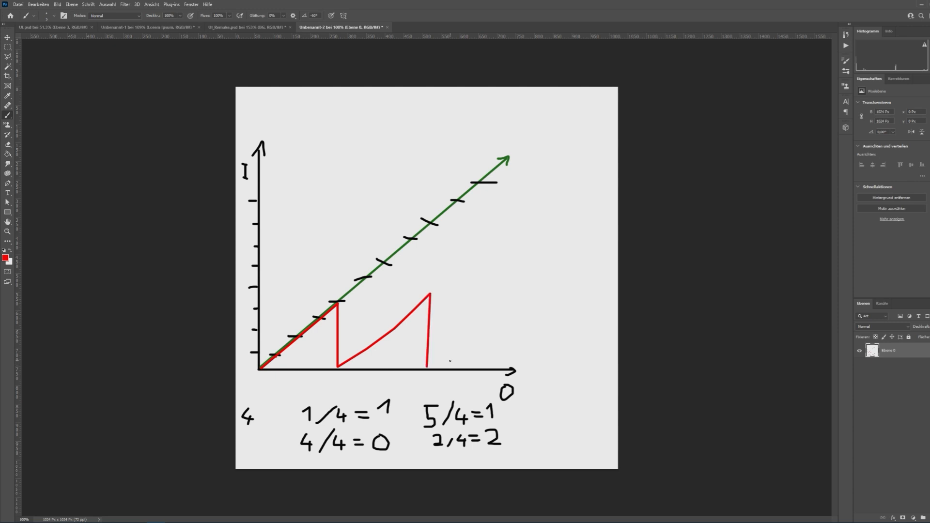
Step: Add a third, narrower red sawtooth that ends on the axis near its arrowhead
shift+click(442, 356)
shift+click(475, 327)
shift+click(492, 305)
shift+click(490, 366)
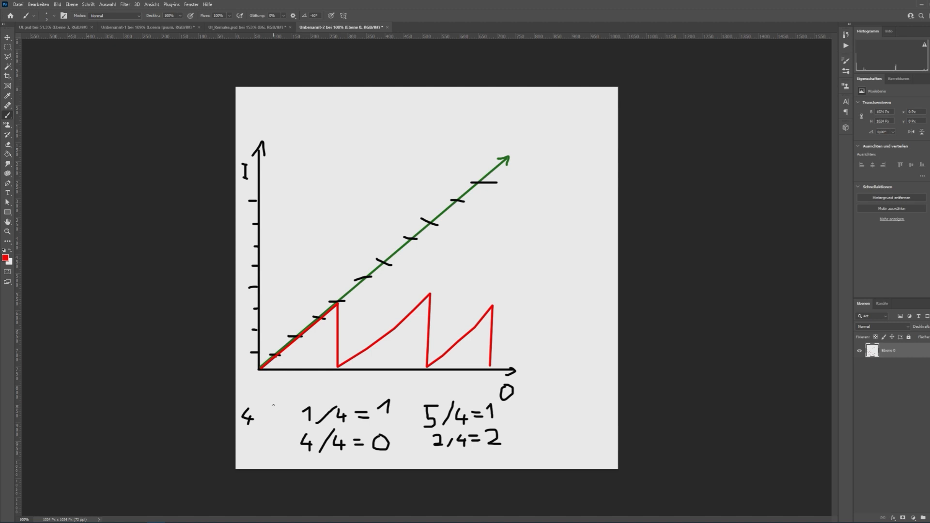
Step: Circle the sawtooth's four zero points, its first two rising slopes and the 4 below the graph in red
mouse_move(255, 371)
mouse_down()
mouse_move(266, 363)
mouse_move(255, 372)
mouse_up()
mouse_move(334, 371)
mouse_down()
mouse_move(346, 364)
mouse_move(335, 373)
mouse_up()
mouse_move(283, 341)
mouse_down()
mouse_move(275, 353)
mouse_move(305, 349)
mouse_move(347, 323)
mouse_move(340, 292)
mouse_move(277, 348)
mouse_up()
mouse_move(356, 345)
mouse_down()
mouse_move(350, 359)
mouse_move(426, 319)
mouse_move(439, 284)
mouse_move(381, 311)
mouse_move(350, 358)
mouse_up()
drag(421, 362, 423, 372)
drag(484, 360, 484, 368)
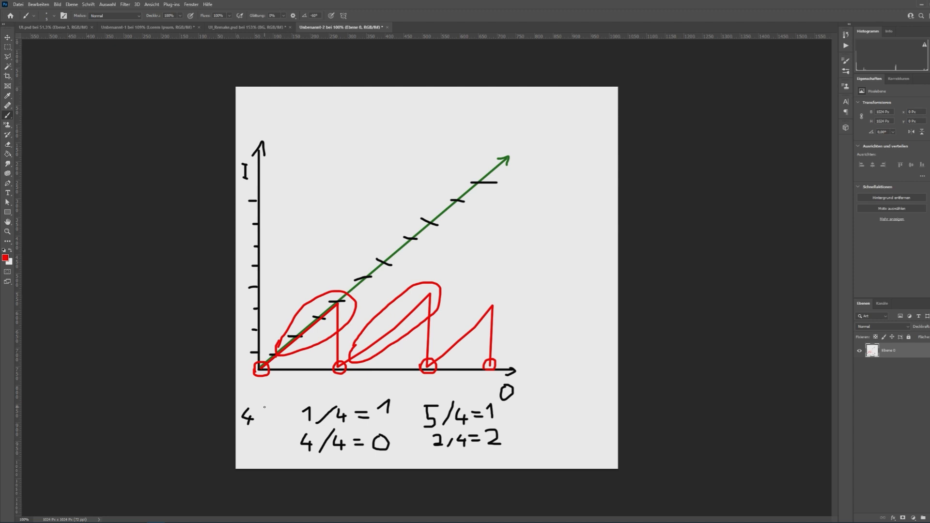
mouse_move(249, 403)
mouse_down()
mouse_move(237, 415)
mouse_move(259, 432)
mouse_move(257, 402)
mouse_move(246, 401)
mouse_up()
mouse_move(232, 521)
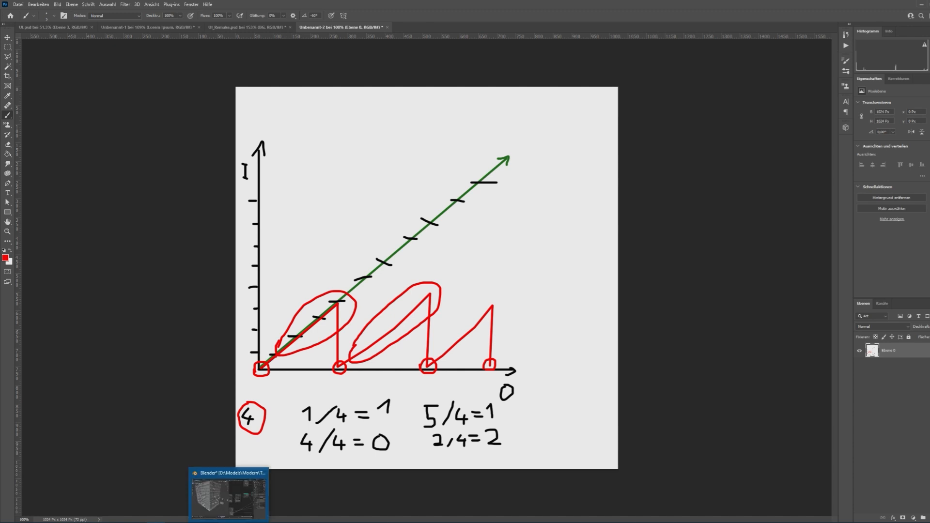
Step: Switch to Blender, shift the Attribute Compare node that writes Borders slightly and mute it
click(232, 501)
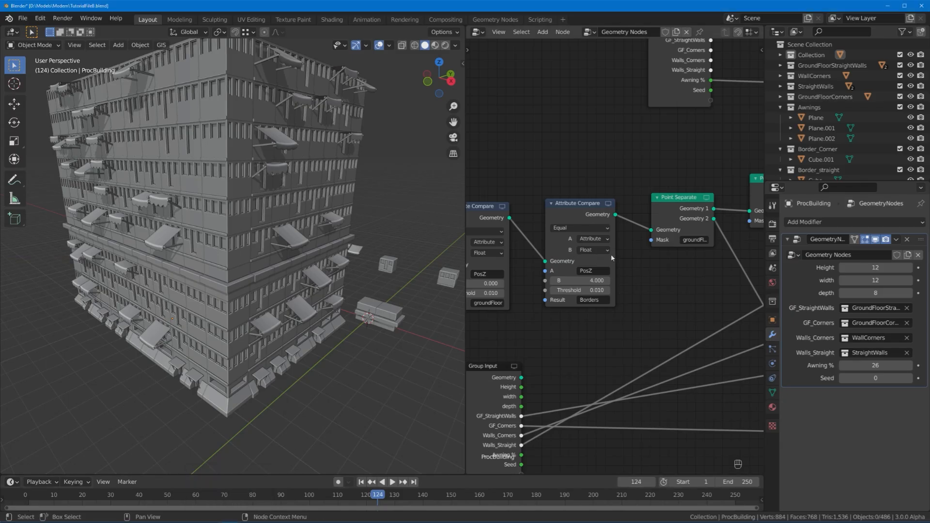
drag(594, 199, 583, 198)
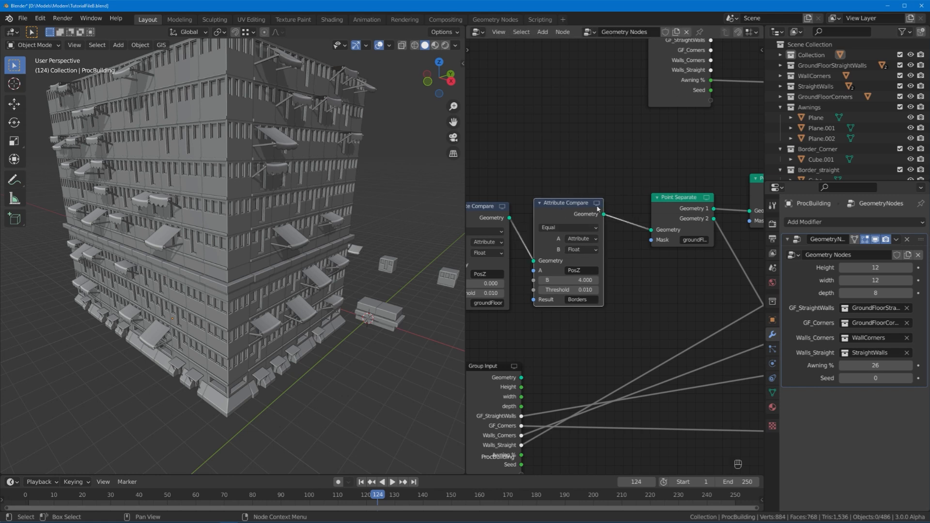
key(m)
Step: Insert an Attribute Math node between the muted Attribute Compare node and the ground-floor Point Separate node
middle_drag(619, 255, 550, 262)
key(shift+a)
mouse_move(547, 261)
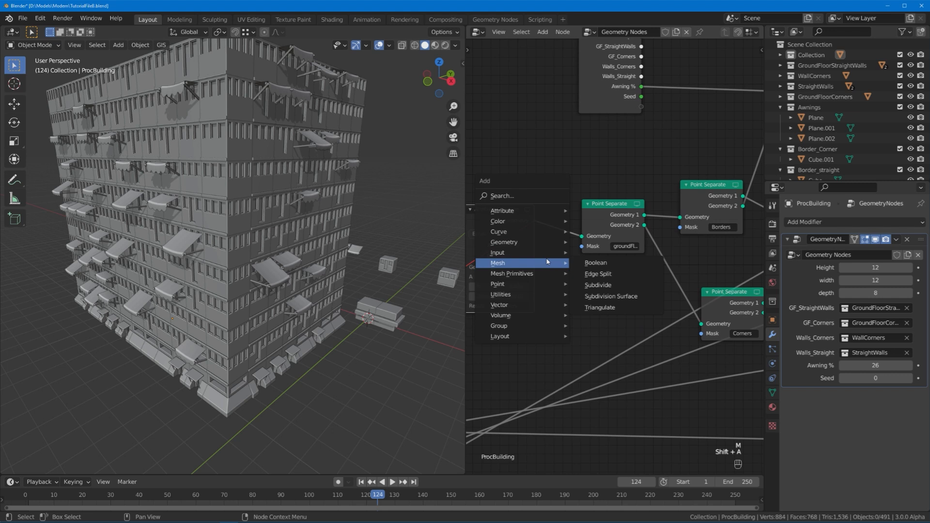
mouse_move(542, 211)
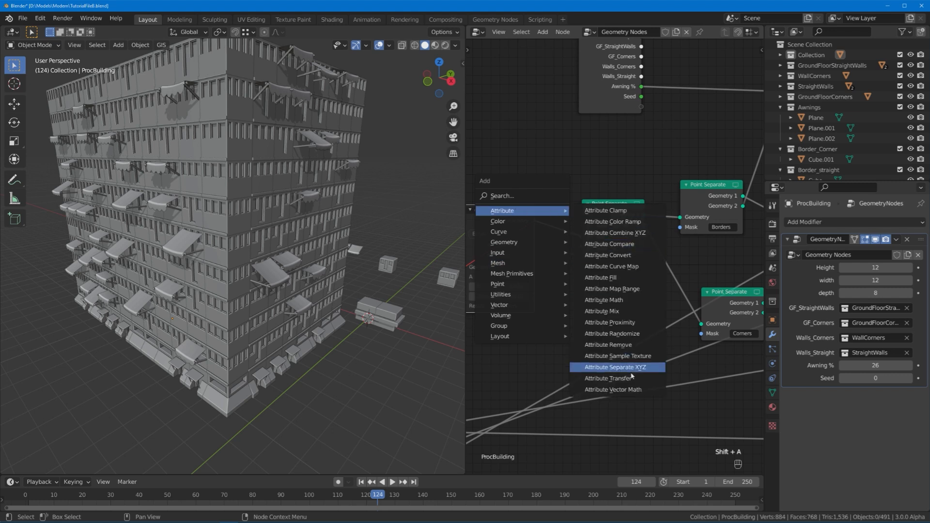
click(611, 300)
click(549, 207)
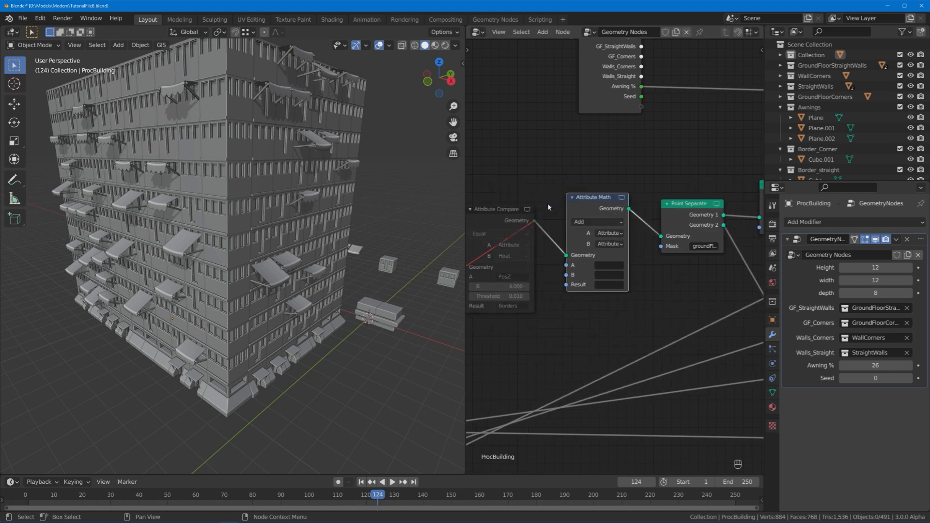
Step: Set the Attribute Math node's operation to Modulo and its attribute A to PosZ
click(593, 223)
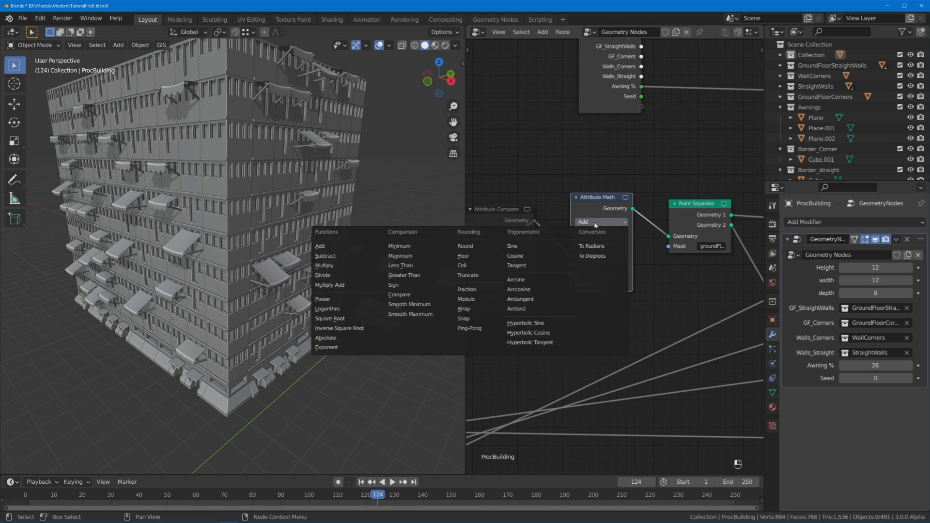
click(475, 300)
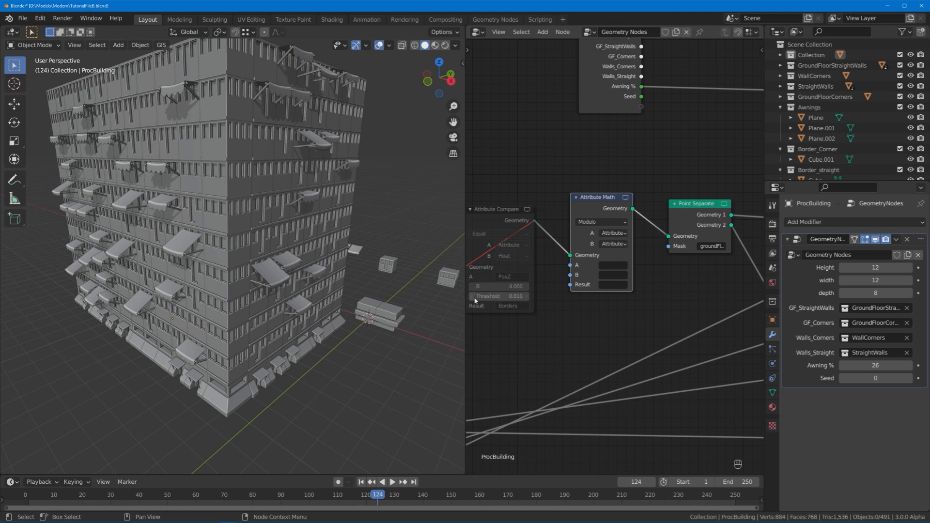
click(610, 265)
text(PosZ)
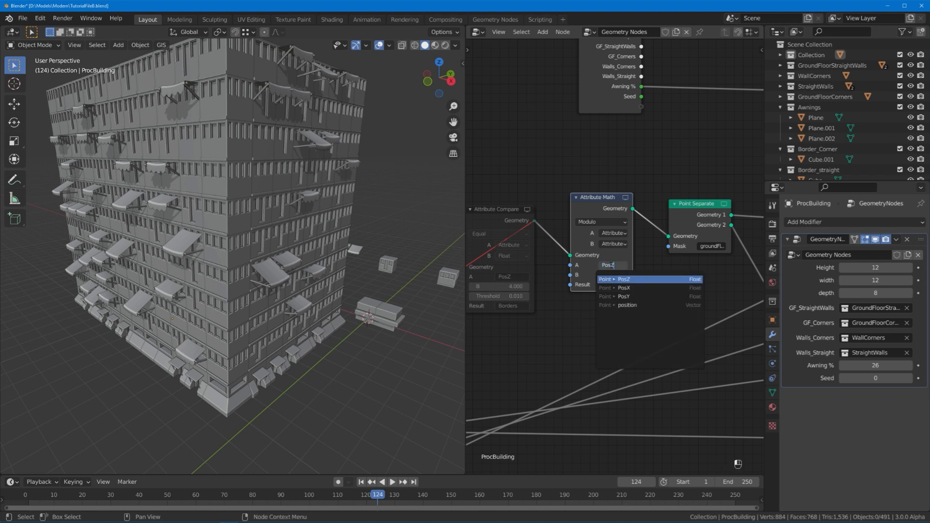
key(Return)
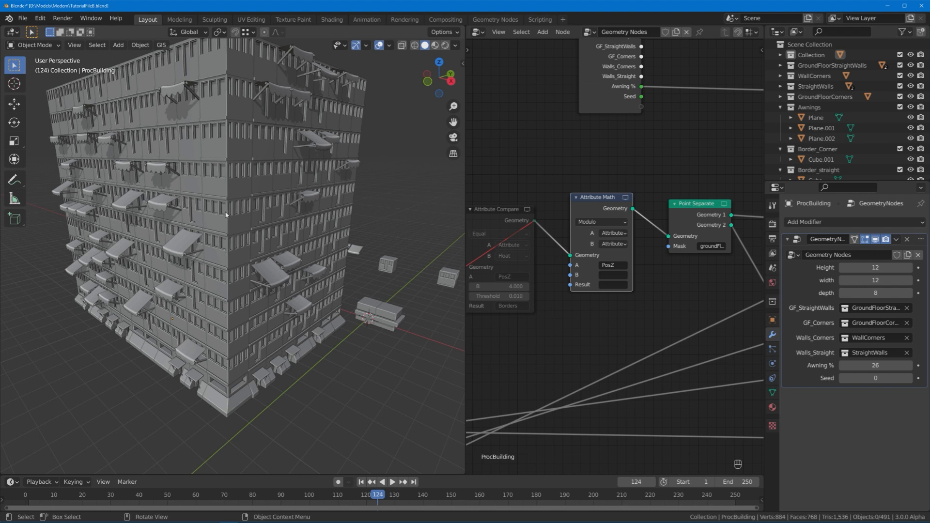
Step: Change the modulo node's B input type to Float and set its value to 4
click(613, 243)
click(622, 263)
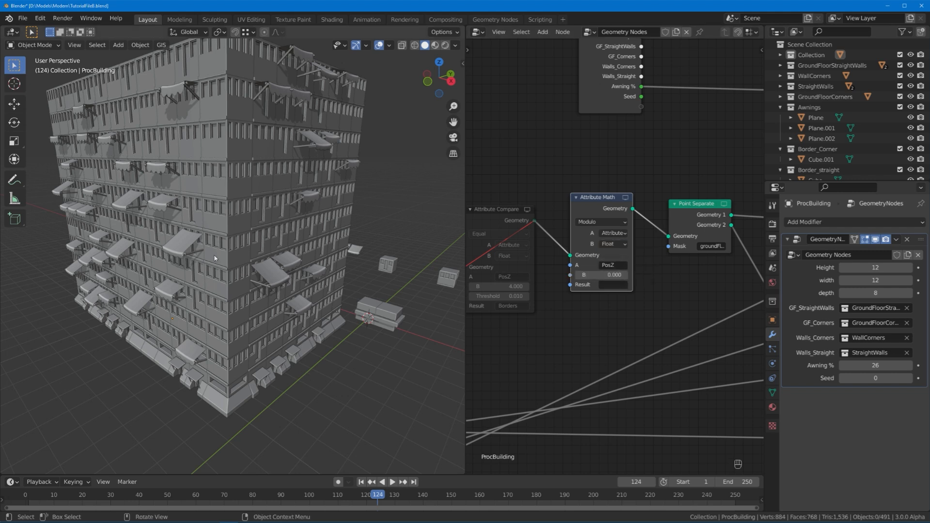
click(606, 275)
text(4.0)
key(Return)
Step: Write the modulo node's result to the Borders attribute
middle_drag(625, 316, 504, 352)
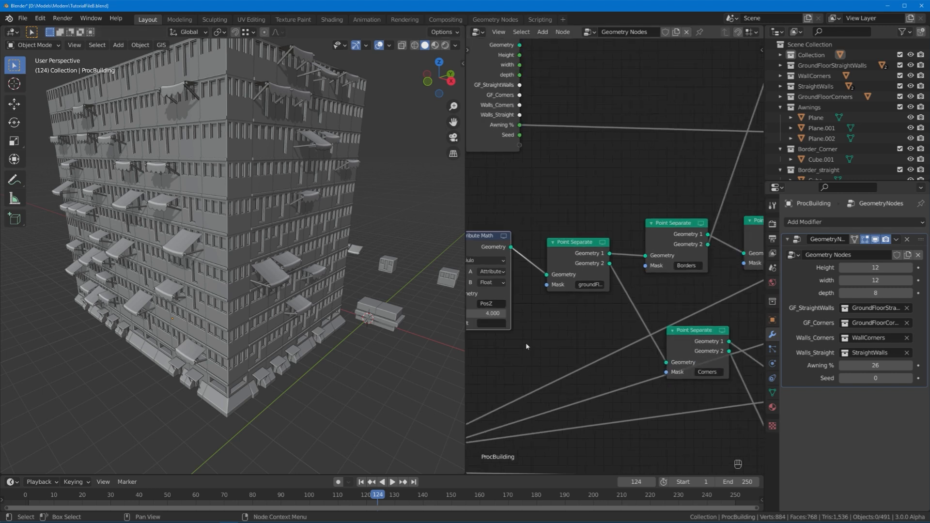
scroll(542, 334, down, 1)
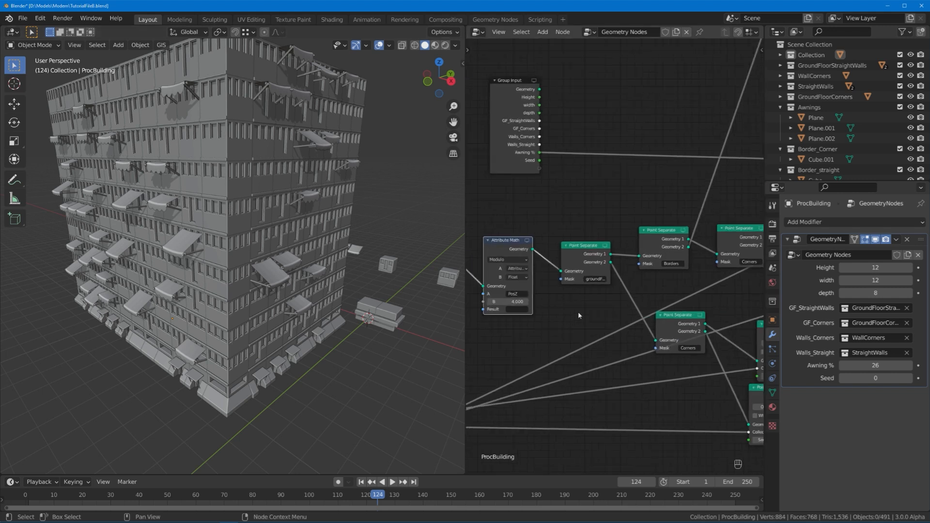
click(515, 309)
text(Borders)
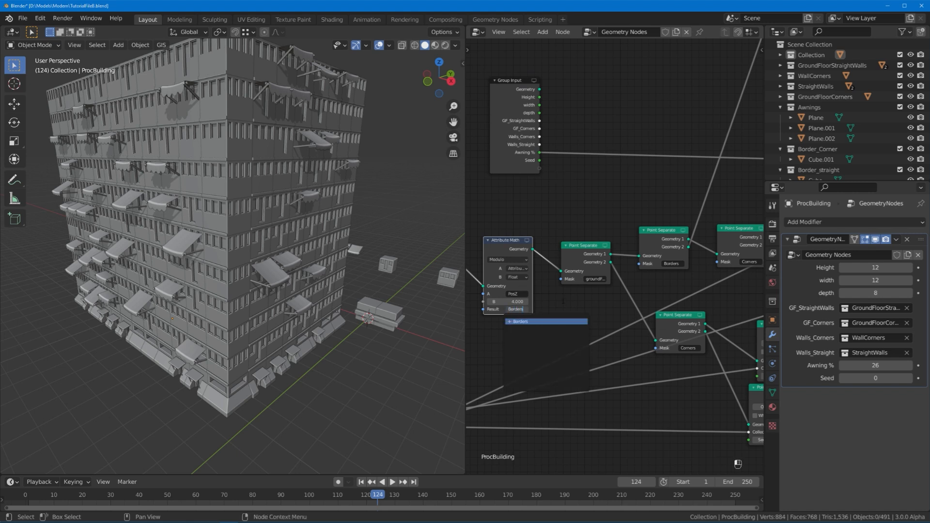
key(Return)
Step: Swap the Borders Point Separate outputs so Geometry 1 feeds the border branch and Geometry 2 the wall branch
middle_drag(562, 299, 772, 350)
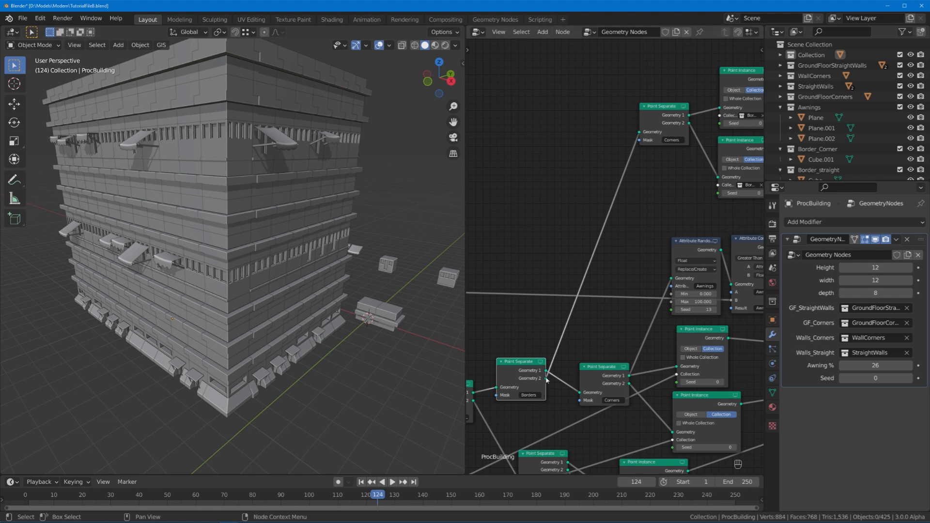
ctrl+drag(546, 379, 580, 393)
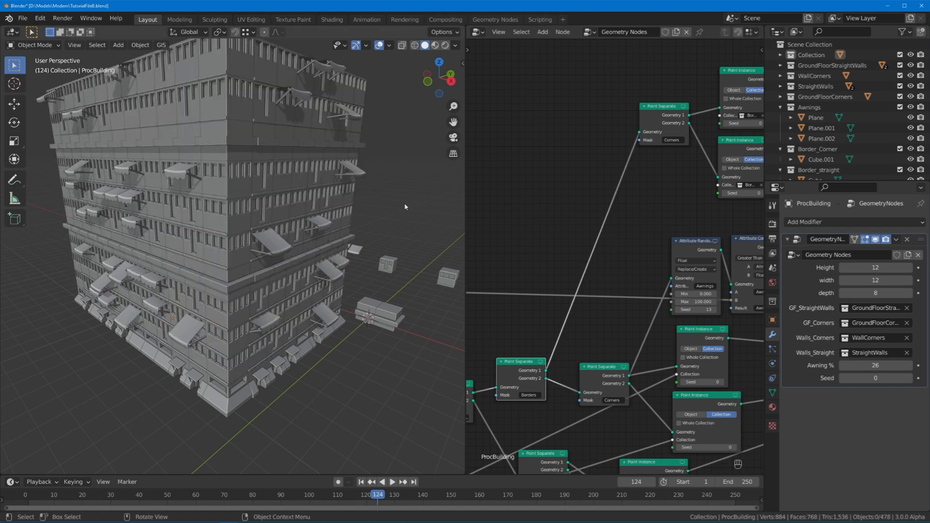
middle_drag(313, 251, 336, 262)
scroll(335, 264, down, 4)
Step: Set the building's Height to 50 in the geometry nodes modifier
click(874, 268)
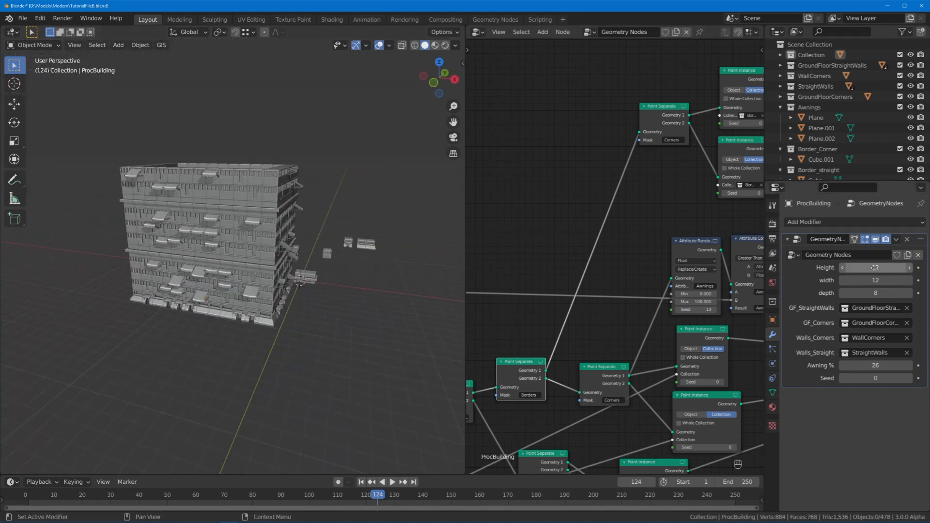
text(50)
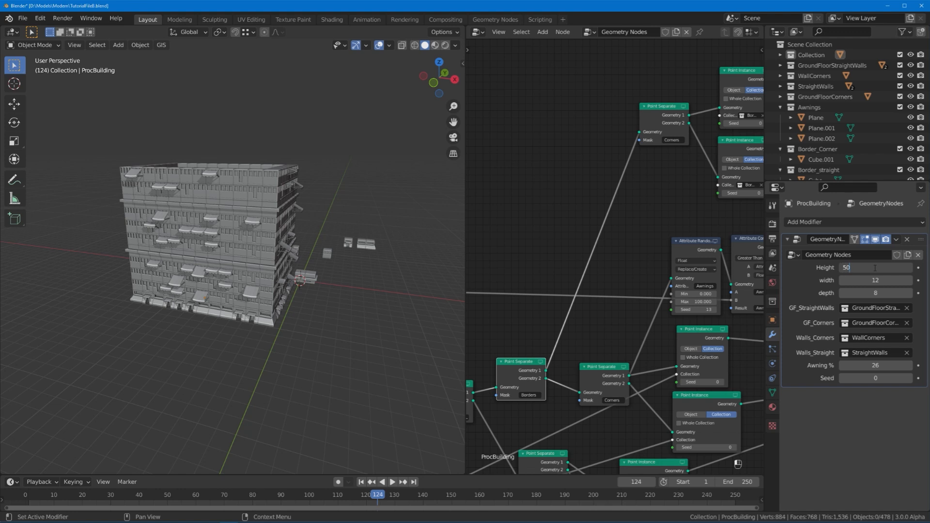
key(Return)
scroll(284, 153, down, 2)
shift+middle_drag(285, 153, 295, 311)
Step: Set the modulo node's B value to 2 and check the border spacing on the tower
middle_drag(530, 354, 538, 223)
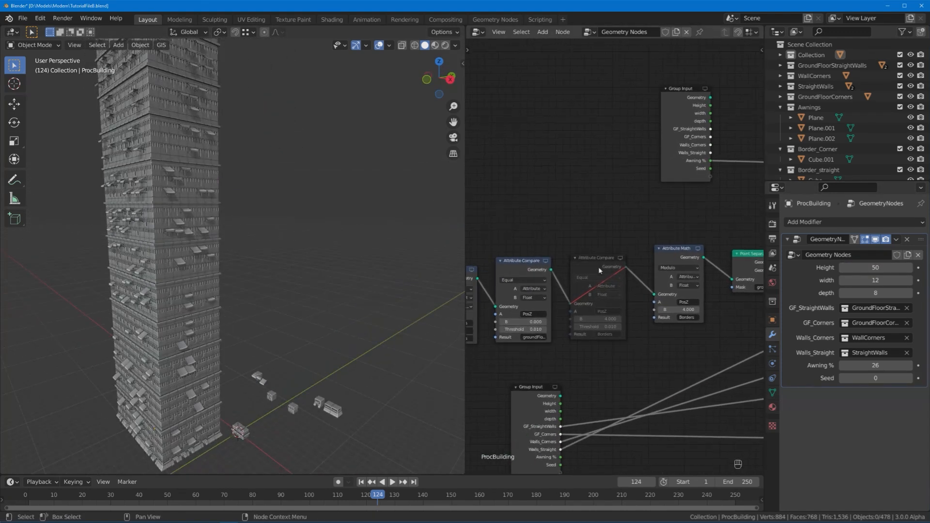
middle_drag(674, 302, 632, 299)
double_click(643, 306)
text(2)
key(Return)
scroll(129, 290, up, 6)
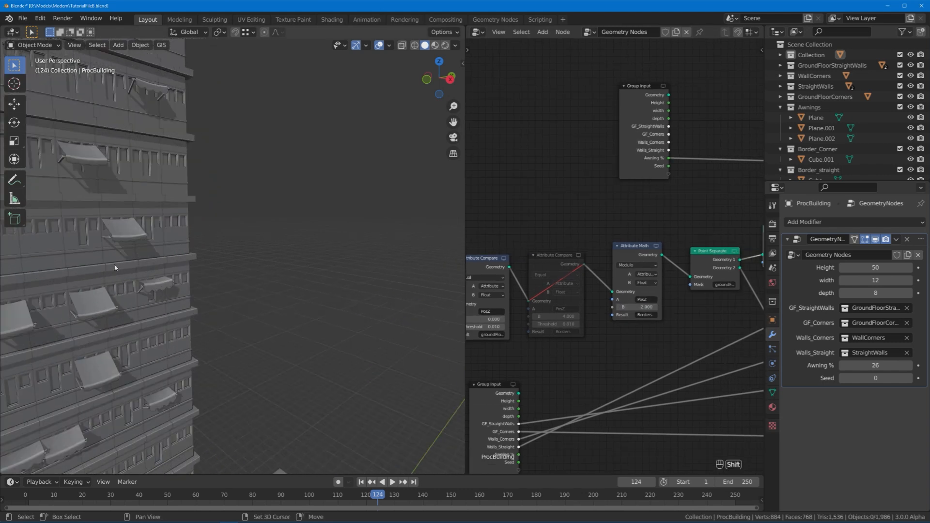
shift+middle_drag(130, 289, 289, 271)
scroll(290, 271, down, 5)
Step: Set the modulo node's B value to 6
double_click(636, 307)
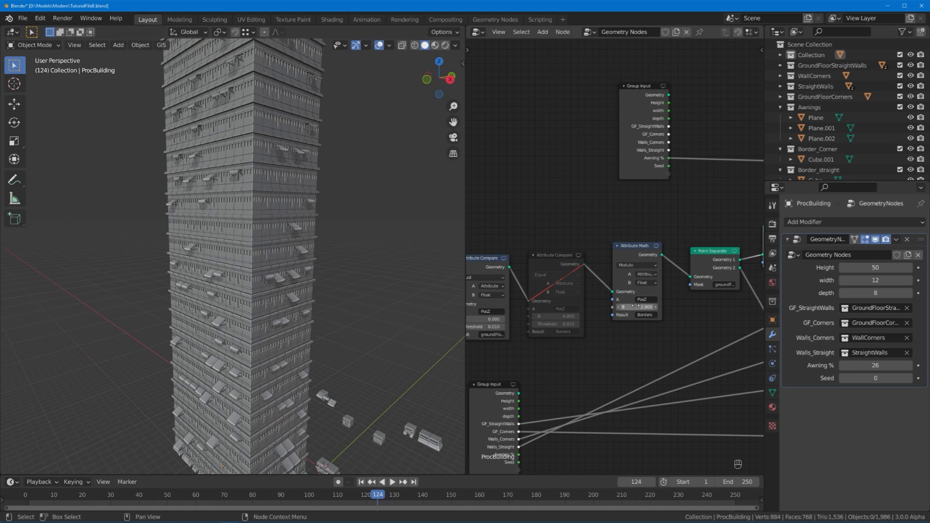
text(6)
key(Return)
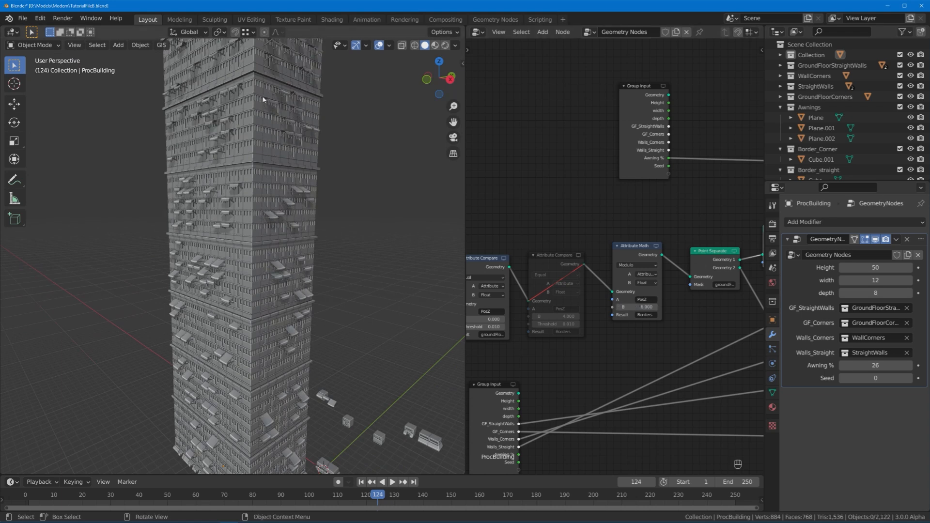
Step: Link the Group Input's Seed to the modulo node's B and give that input minimum 2, maximum 15 and default 5
drag(640, 151, 617, 321)
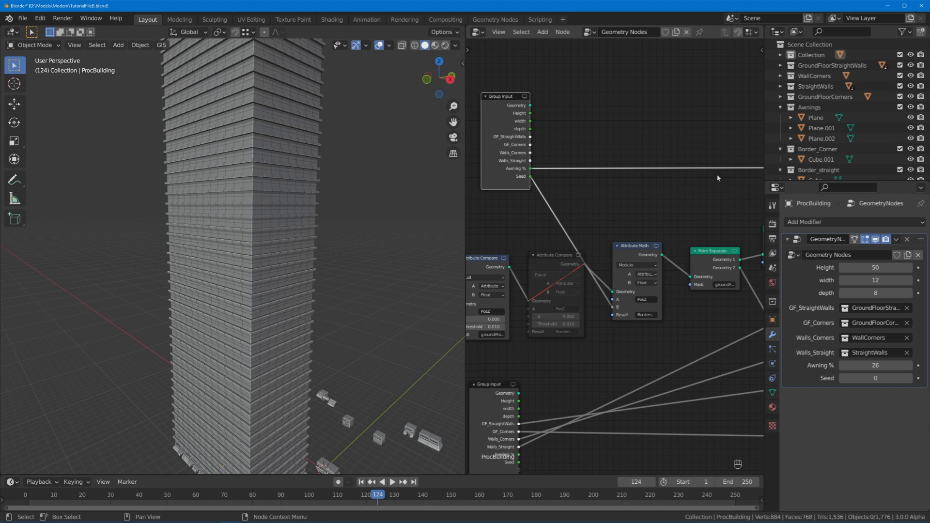
click(761, 50)
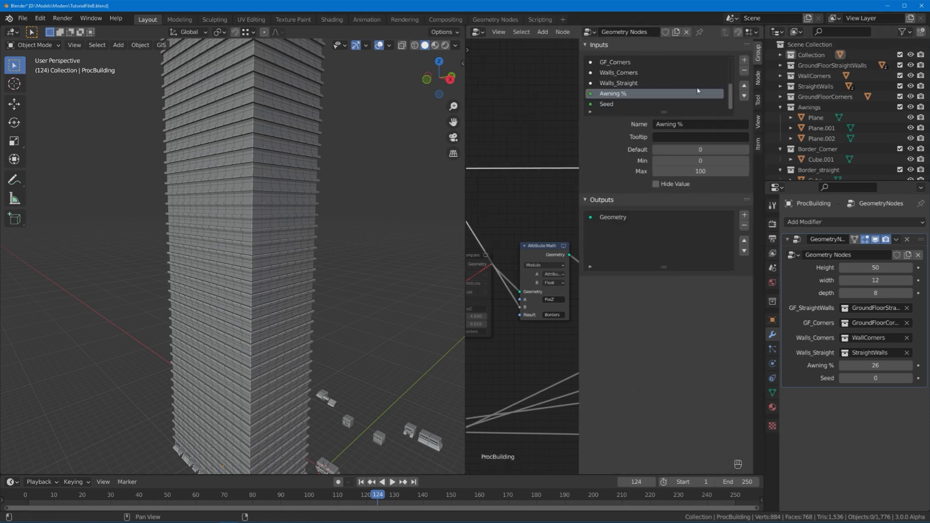
click(673, 104)
click(688, 161)
text(2)
click(690, 172)
text(15)
key(Return)
click(691, 160)
click(688, 149)
text(5)
key(Return)
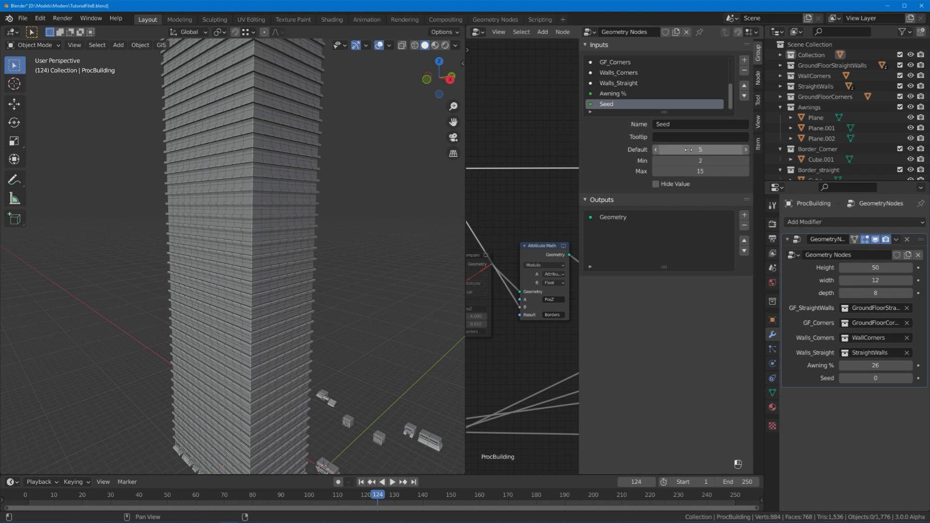
Step: Raise the modifier's Seed value one step at a time from 2 through 8 to vary the border spacing
drag(863, 378, 871, 378)
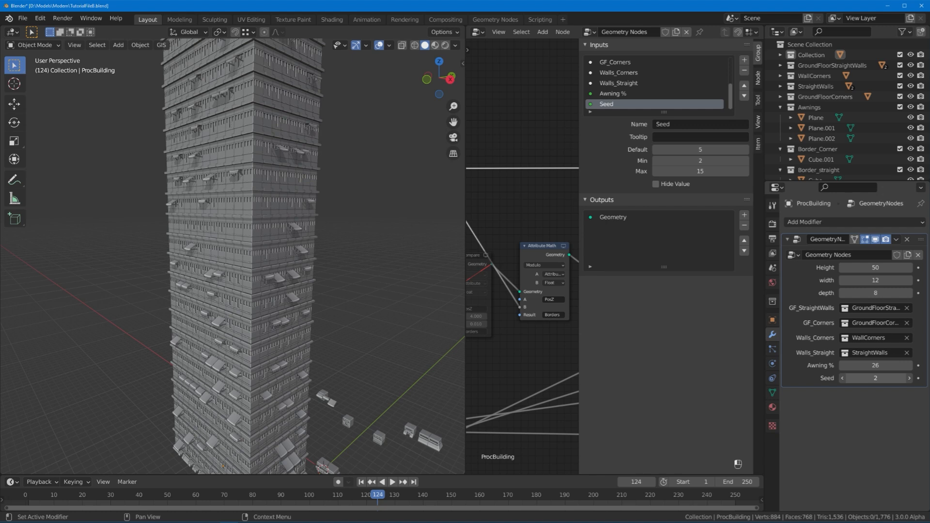
click(915, 380)
click(910, 379)
click(910, 379)
click(910, 380)
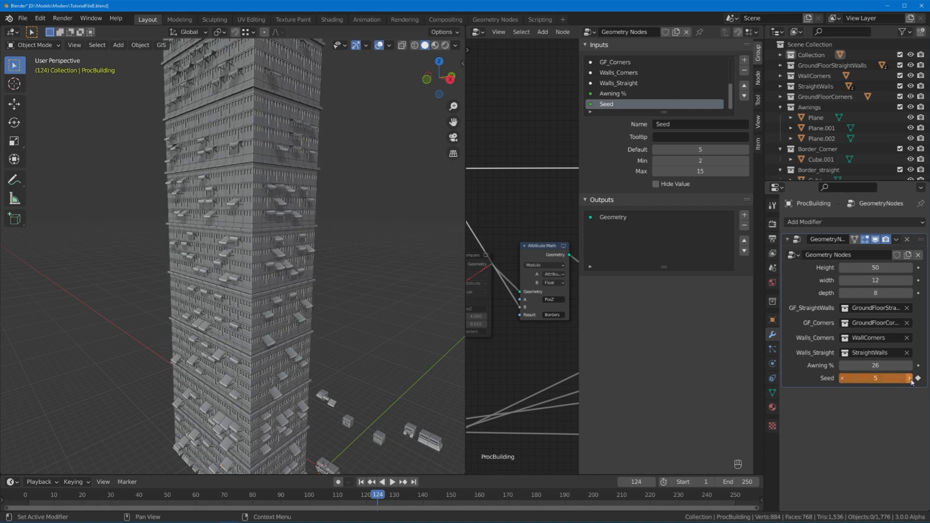
click(911, 379)
click(911, 379)
click(910, 379)
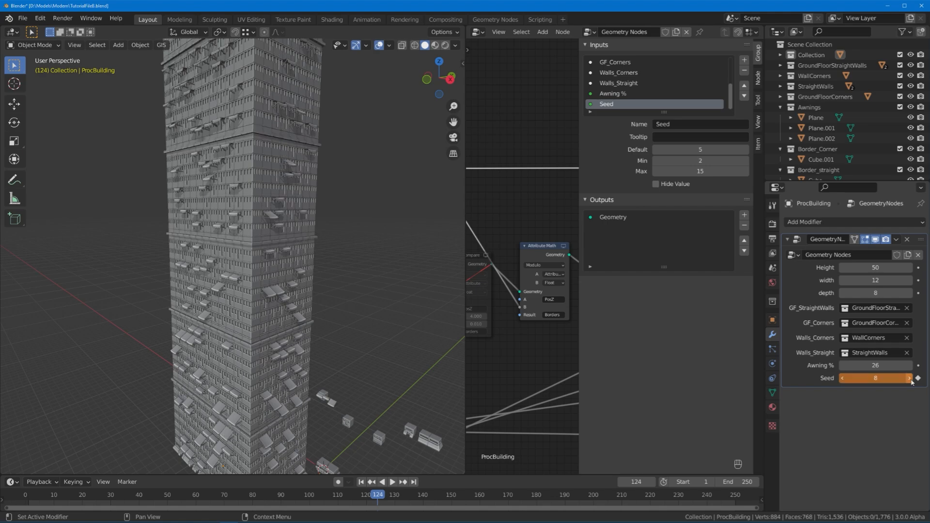
click(911, 379)
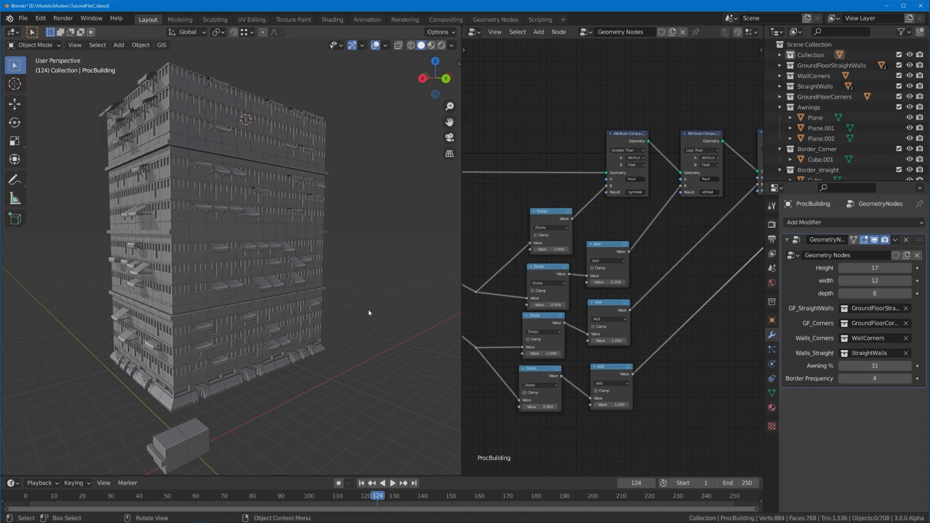
Step: Examine the building from several sides and the node tree around the Borders and Corners Point Separate nodes
middle_drag(377, 310, 317, 308)
middle_drag(260, 303, 379, 316)
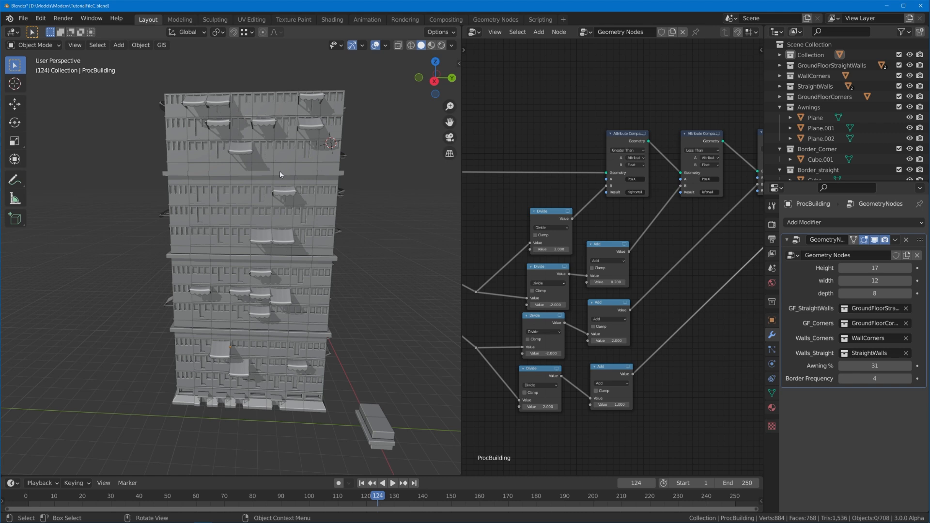
scroll(557, 283, down, 9)
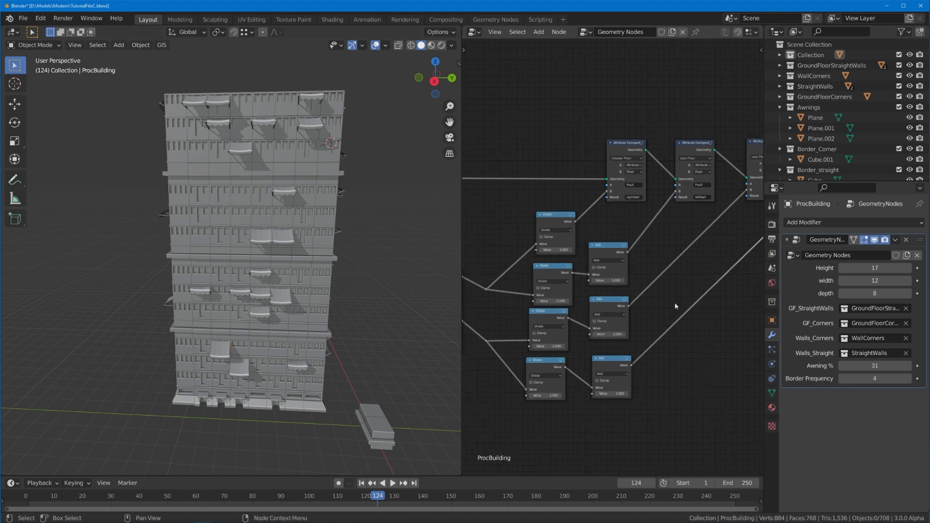
middle_drag(575, 280, 468, 301)
scroll(559, 253, up, 4)
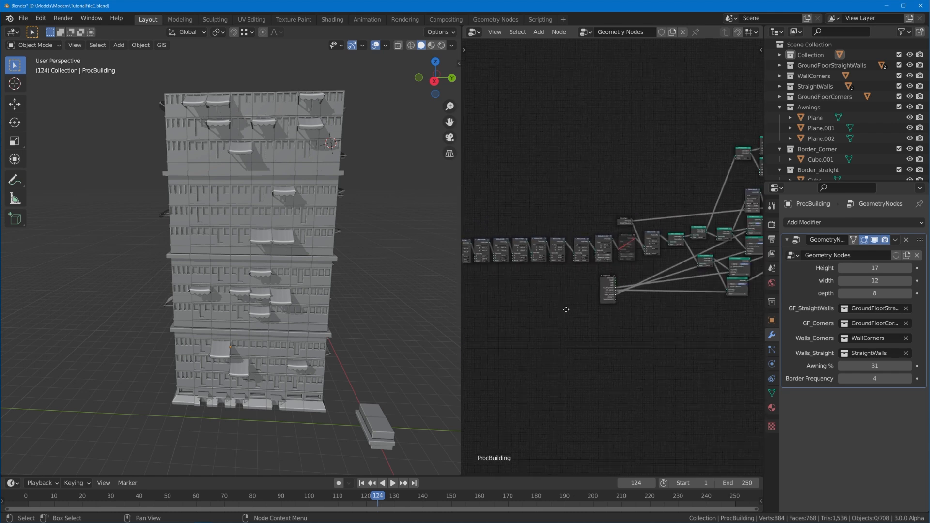
scroll(559, 253, up, 4)
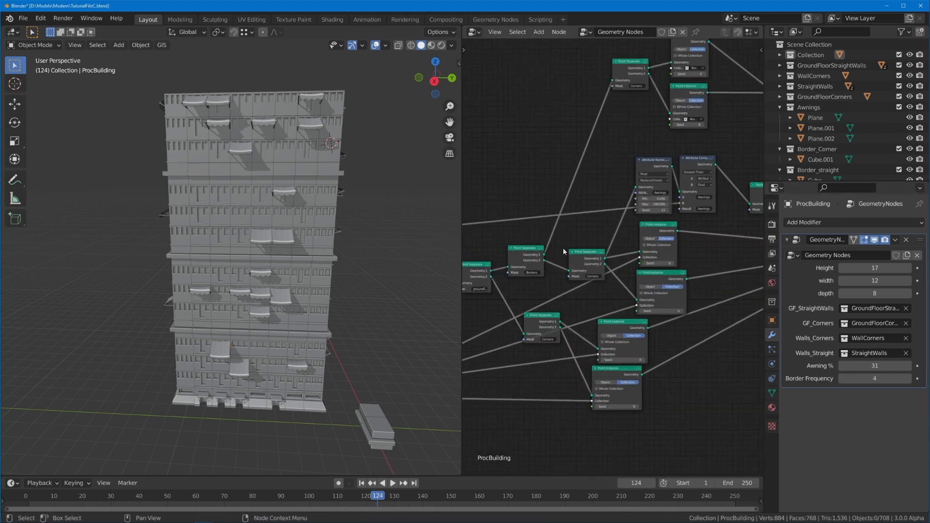
middle_drag(593, 226, 616, 226)
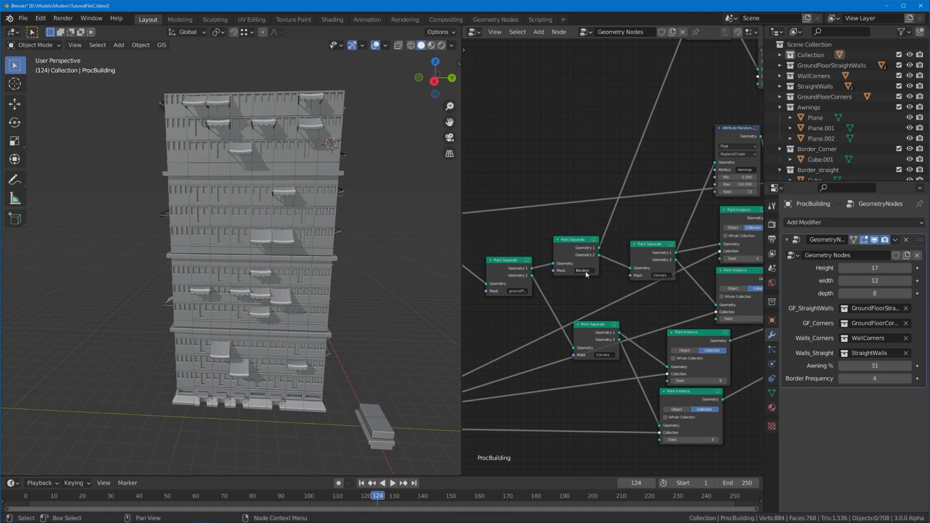
click(644, 260)
middle_drag(495, 295, 529, 306)
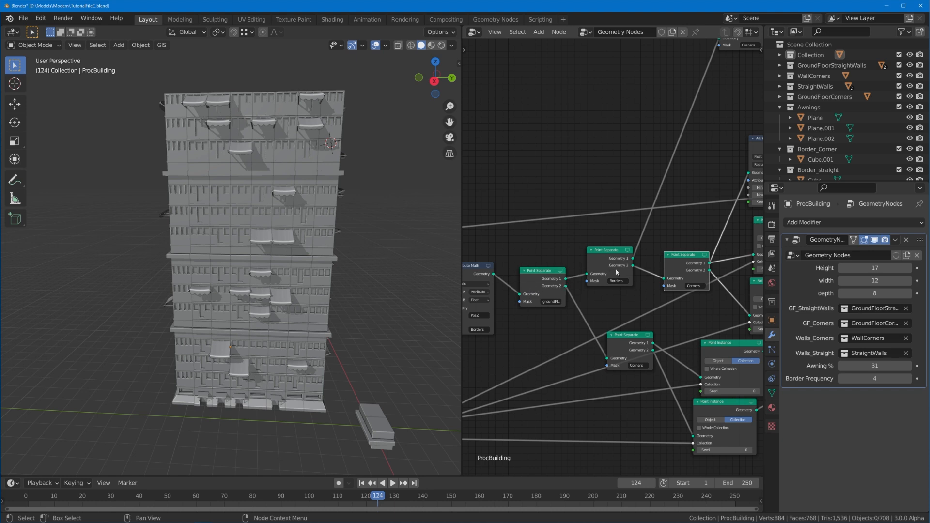
middle_drag(643, 269, 596, 301)
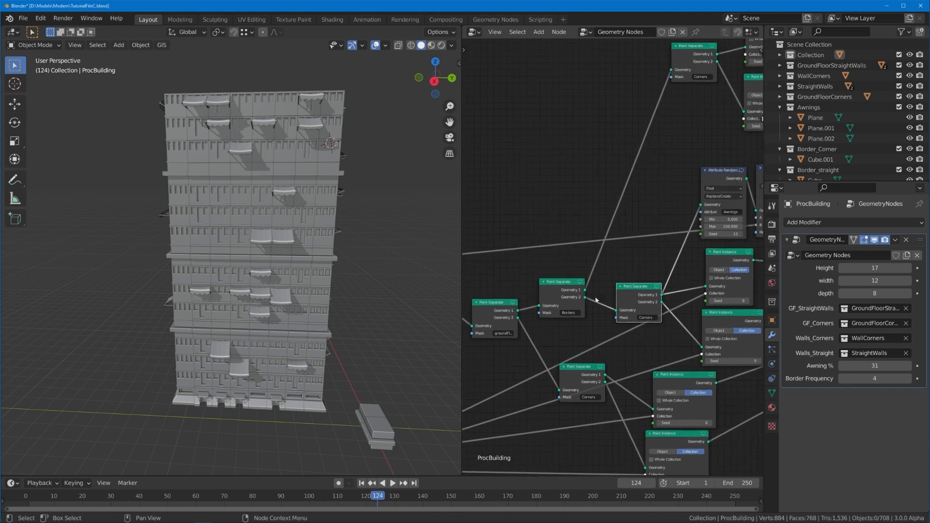
Step: Duplicate the Corners Point Separate node and set the copy's mask to VertGap
key(shift+d)
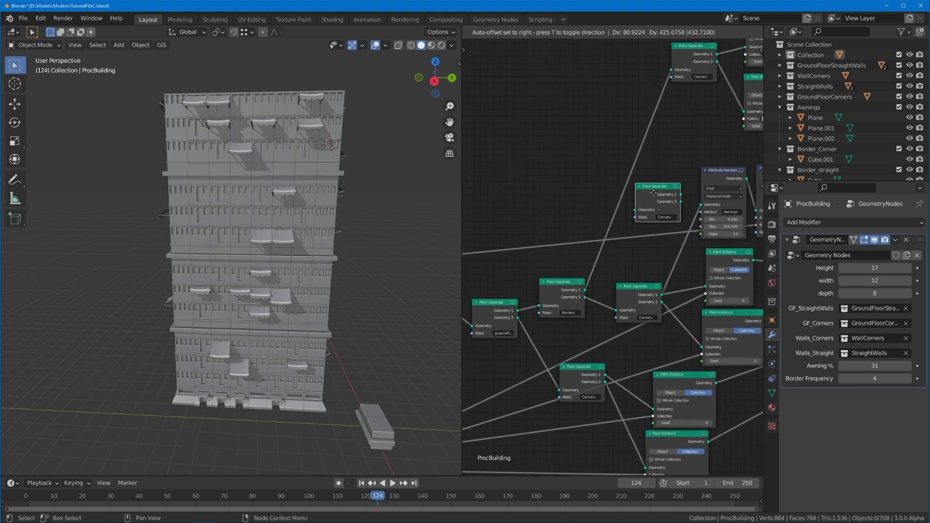
click(670, 213)
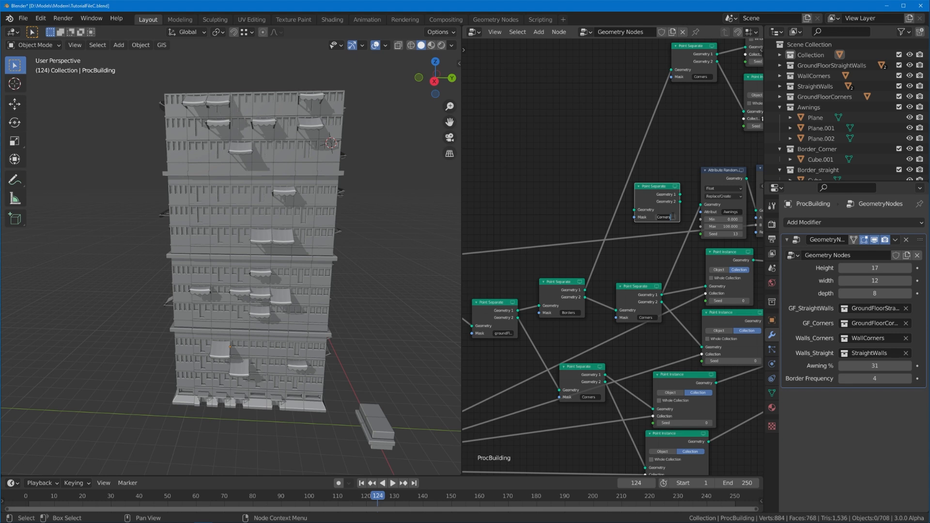
click(672, 216)
text(Va)
text(rtGap)
key(Return)
Step: Link the VertGap Point Separate node between the Borders node's Geometry 2 output and the wall Corners node's Geometry input, and place it above them
drag(634, 210, 585, 297)
click(583, 300)
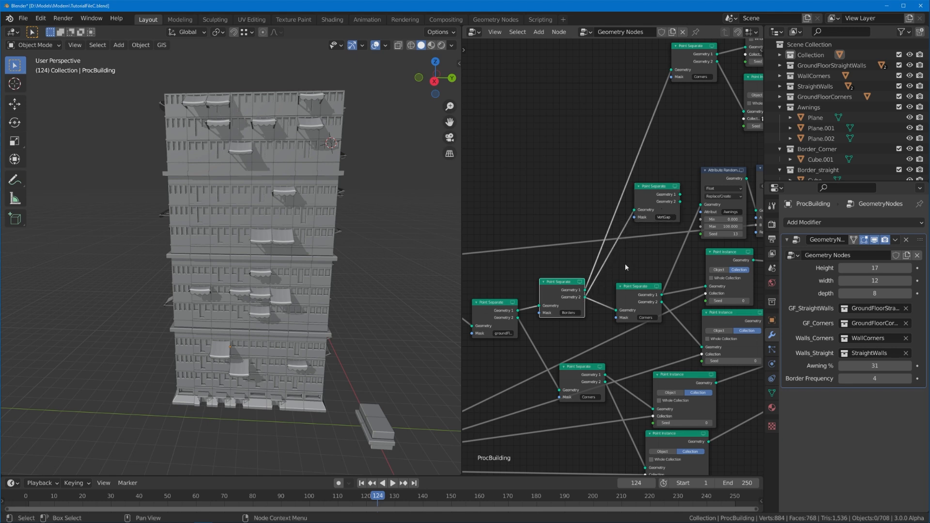
drag(680, 194, 617, 310)
drag(658, 198, 602, 151)
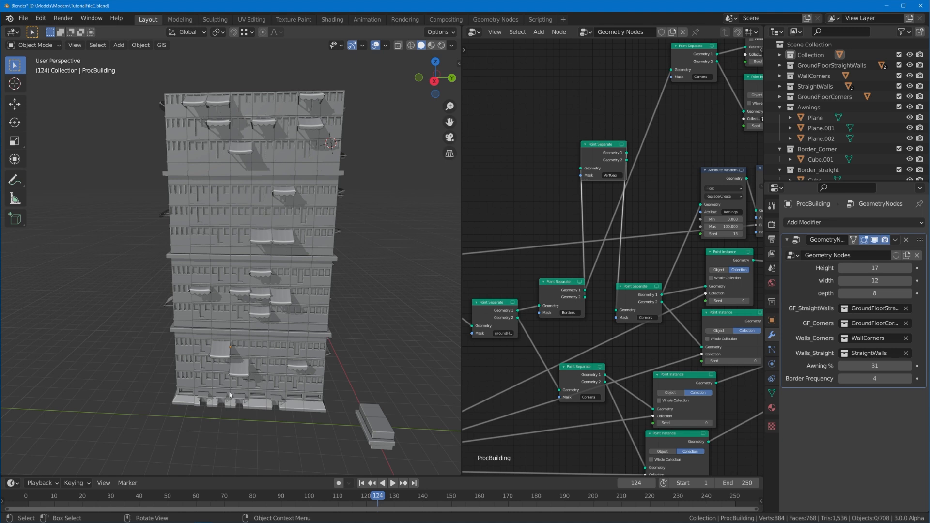
Step: Delete the muted Attribute Compare node and move the modulo Attribute Math node into the freed space
middle_drag(581, 222, 755, 215)
scroll(602, 256, up, 2)
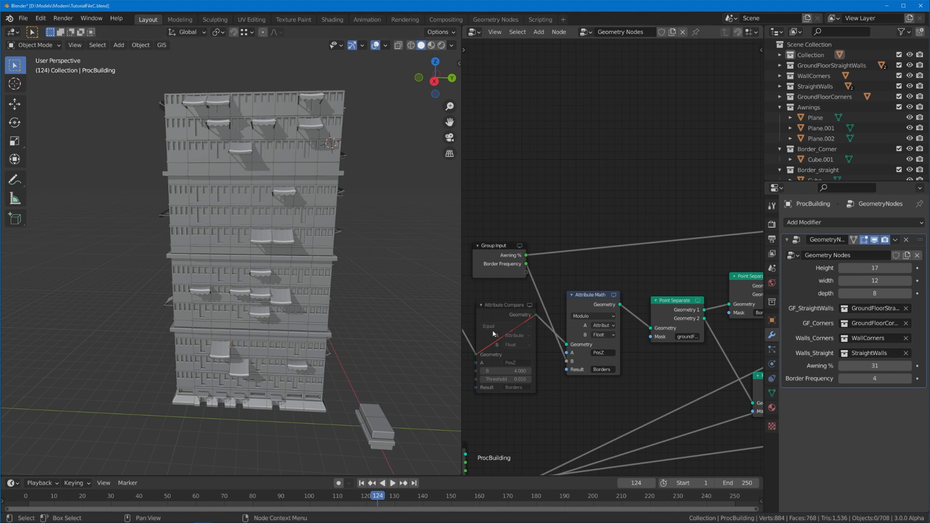
middle_drag(502, 304, 557, 292)
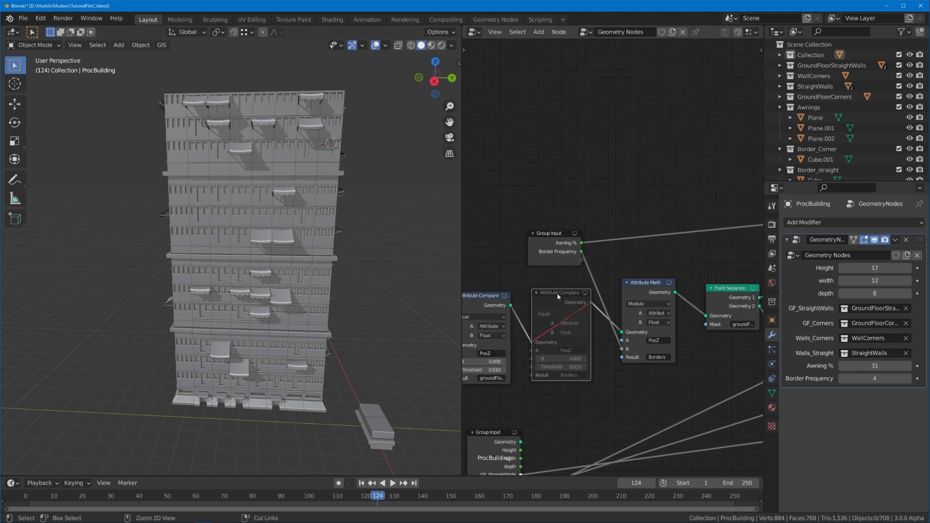
key(ctrl+x)
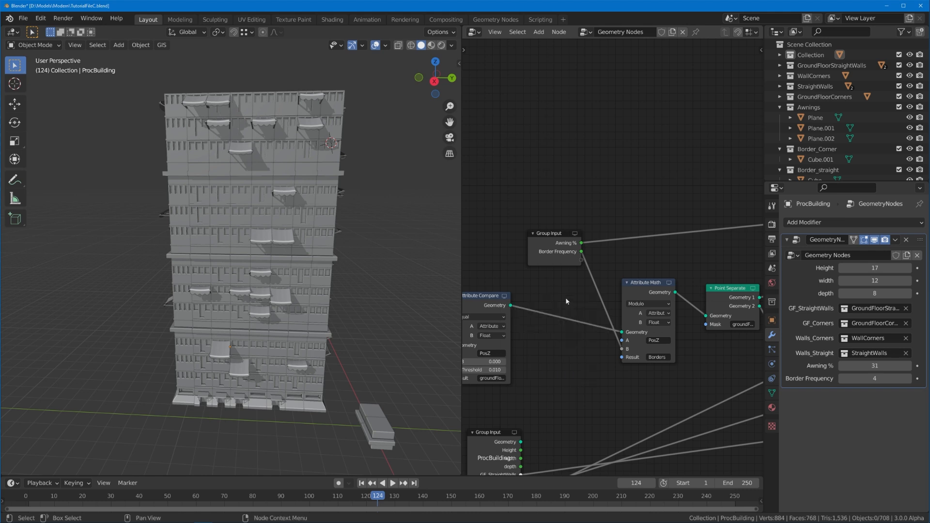
drag(537, 218, 561, 286)
click(576, 278)
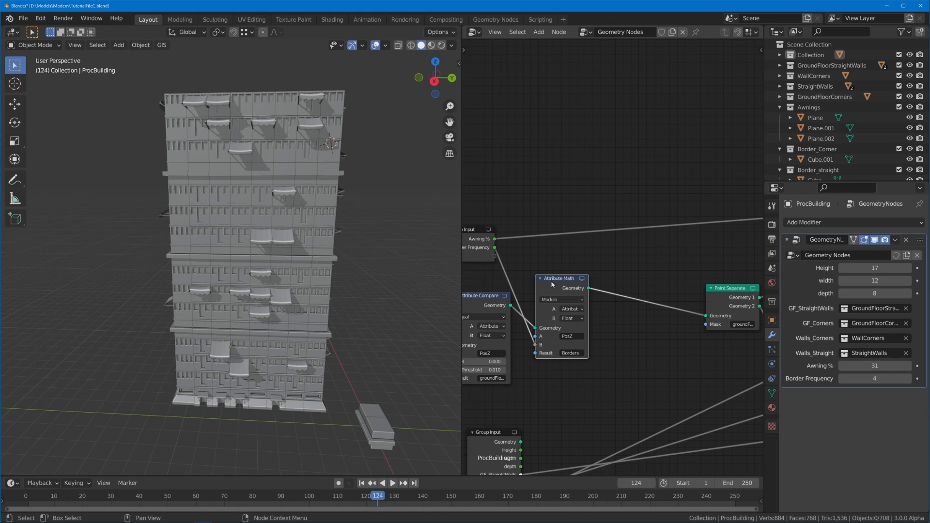
Step: Insert a duplicate of the modulo Attribute Math node before the ground-floor Point Separate and set its Result to VertGap
key(shift+d)
click(656, 321)
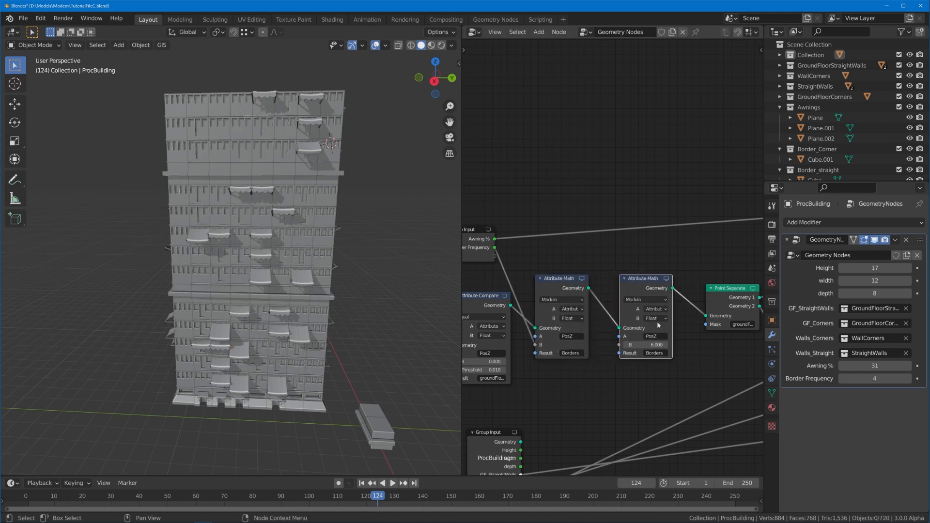
click(659, 352)
text(VertGap)
key(Return)
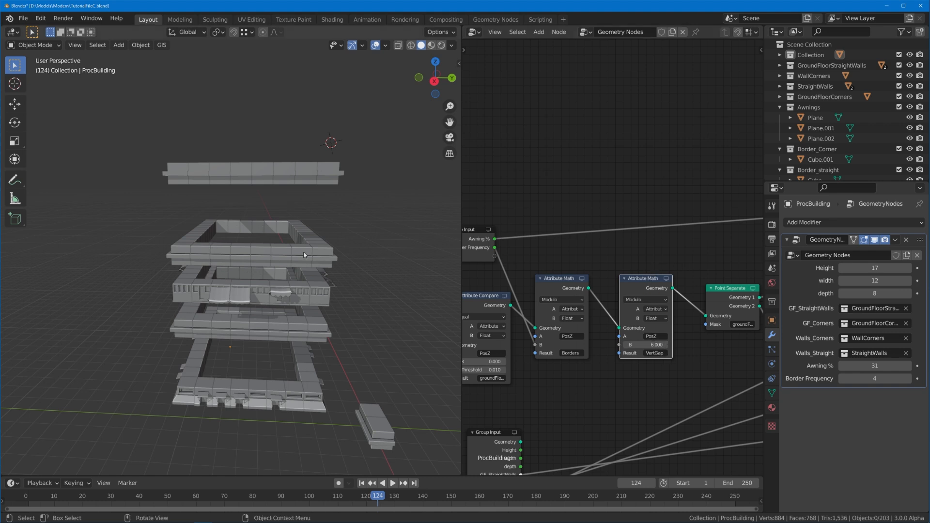
Step: Set the VertGap modulo node's A attribute to PosX and check the building from other sides
middle_drag(303, 251, 181, 294)
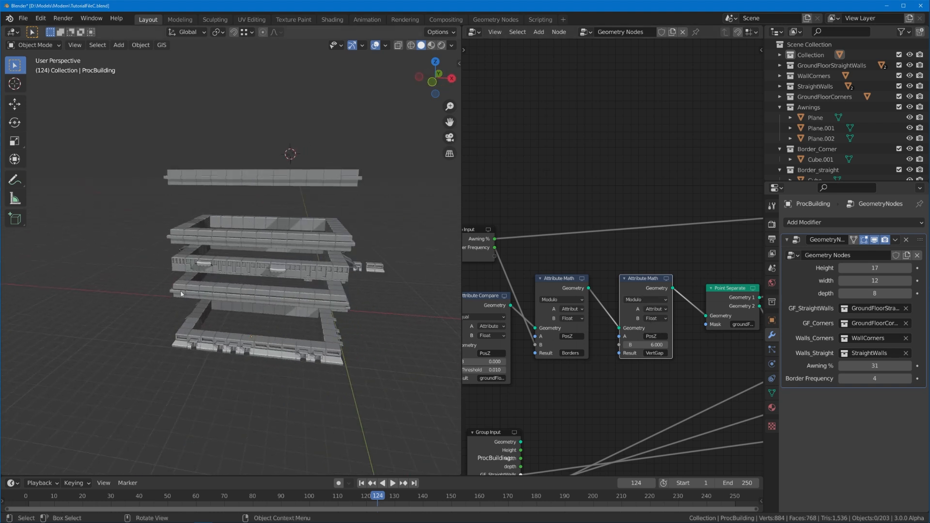
middle_drag(242, 267, 221, 286)
click(652, 336)
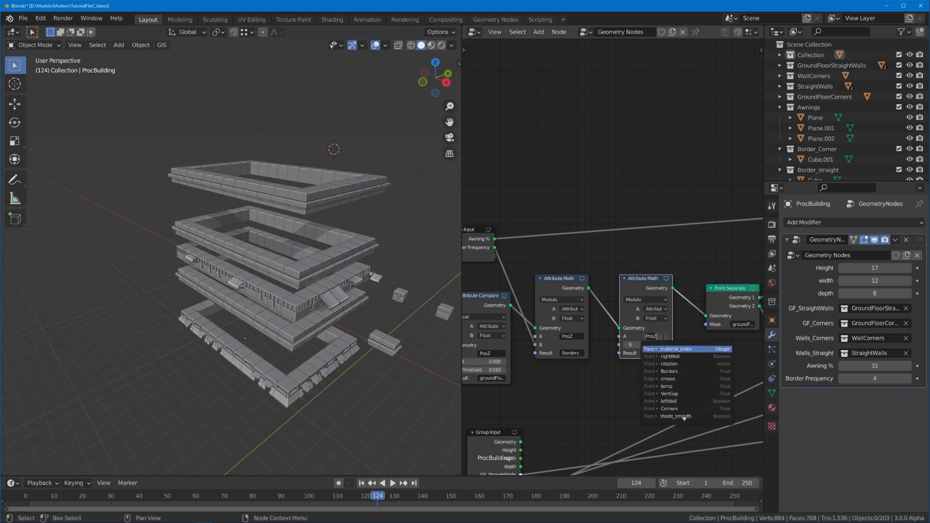
key(BackSpace)
text(X)
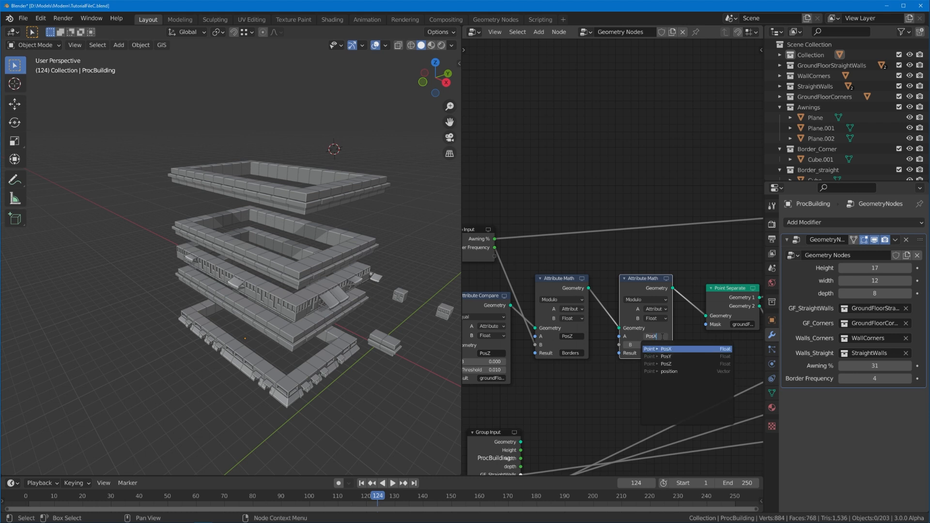
key(Return)
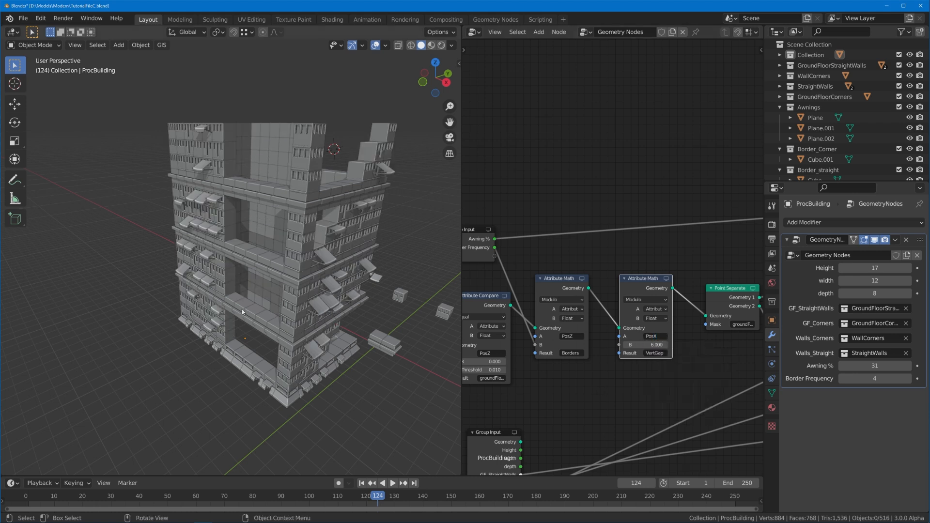
middle_drag(286, 279, 136, 124)
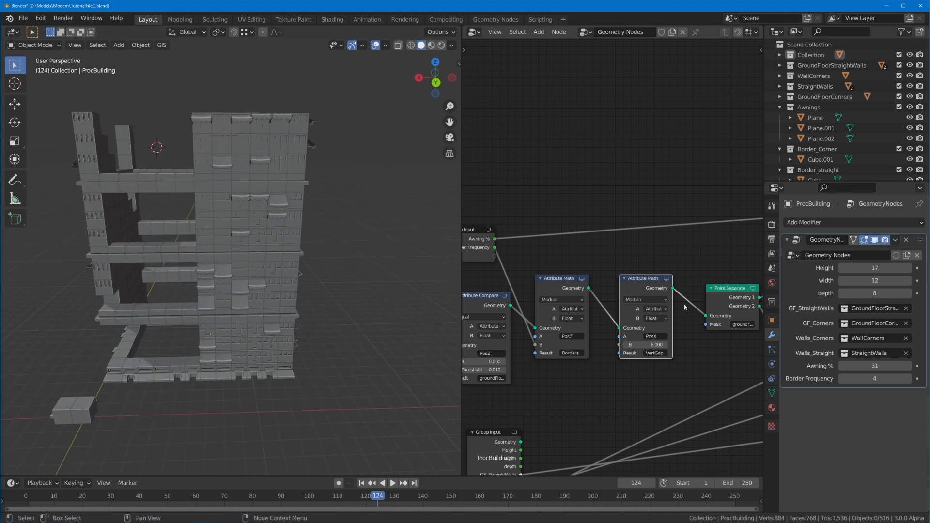
Step: Set the VertGap modulo node's B value to 2 and inspect the vertical gaps around the building
click(656, 343)
text(2)
key(Return)
middle_drag(225, 269, 348, 228)
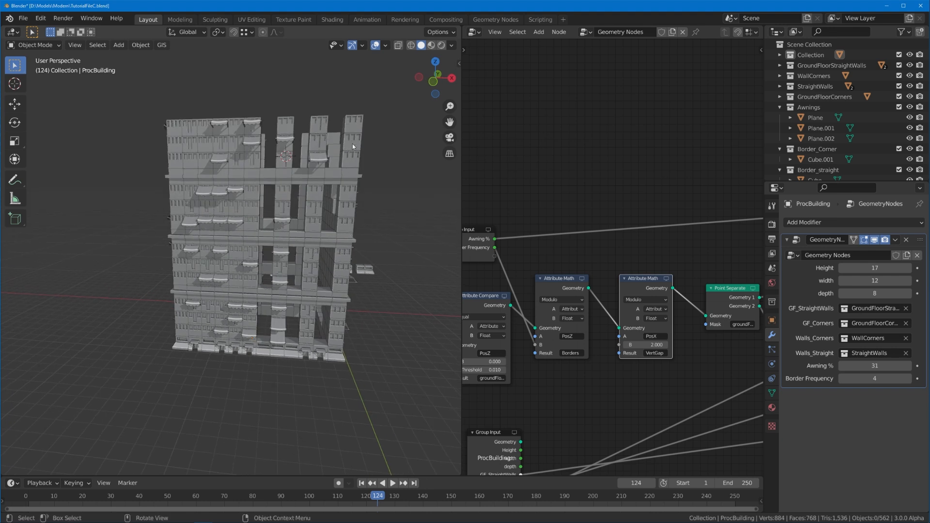
middle_drag(259, 302, 178, 301)
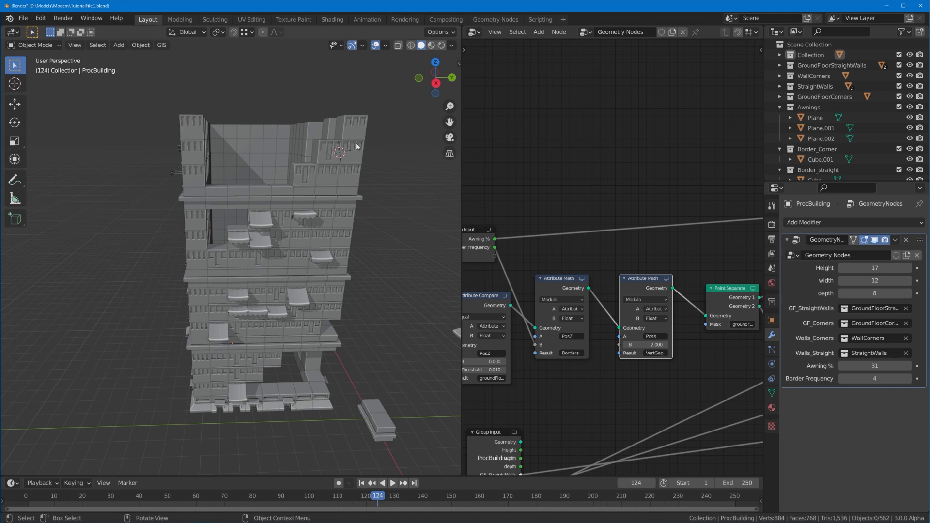
middle_drag(357, 147, 298, 234)
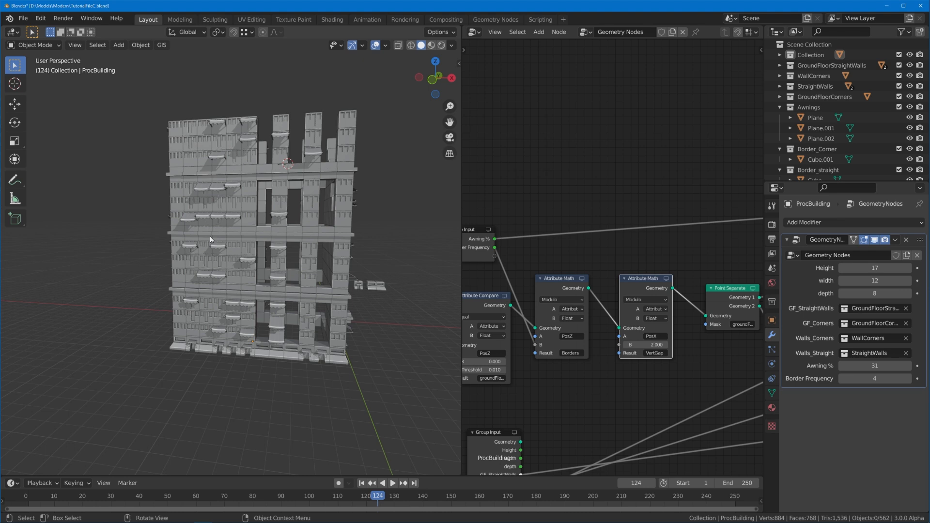
Step: Insert a copy of the VertGap Attribute Math node ahead of it and set its operation to Absolute
middle_drag(625, 306, 569, 322)
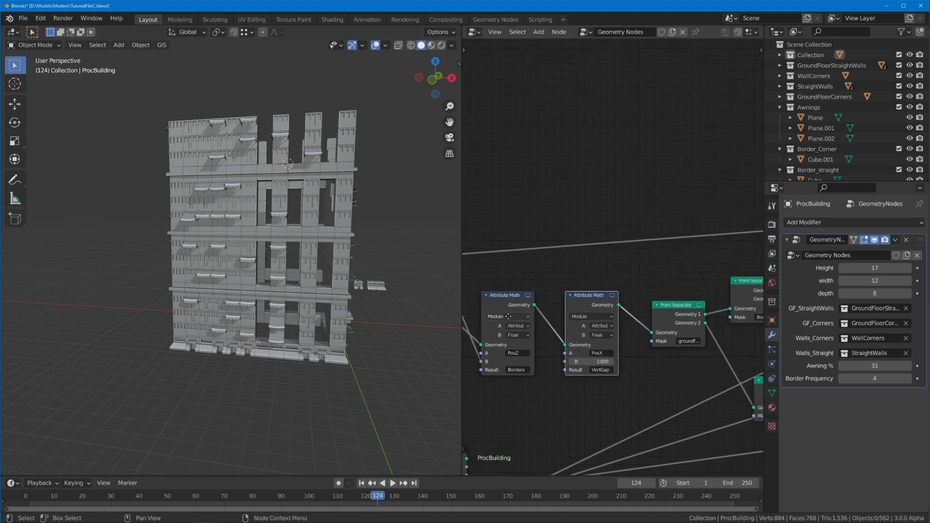
mouse_move(572, 302)
mouse_down()
mouse_move(559, 302)
mouse_move(607, 301)
mouse_move(550, 301)
mouse_move(560, 301)
mouse_up()
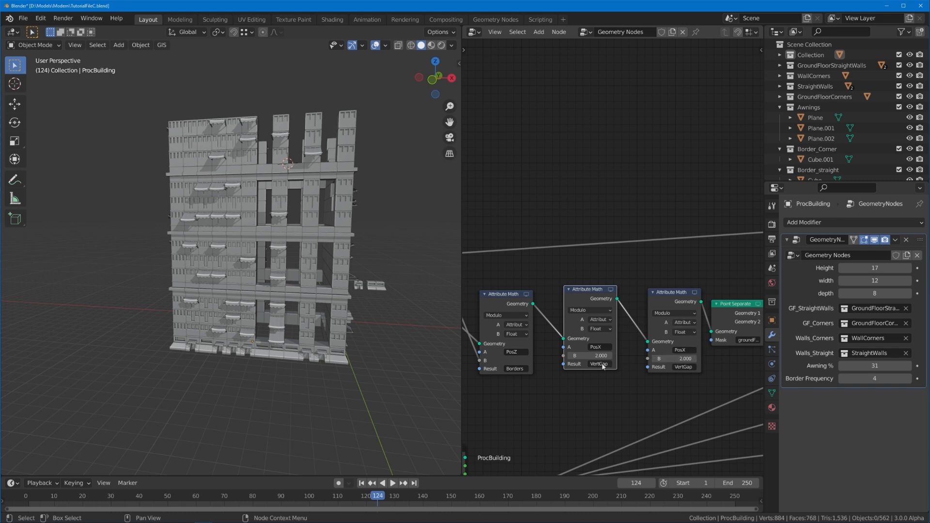
click(589, 309)
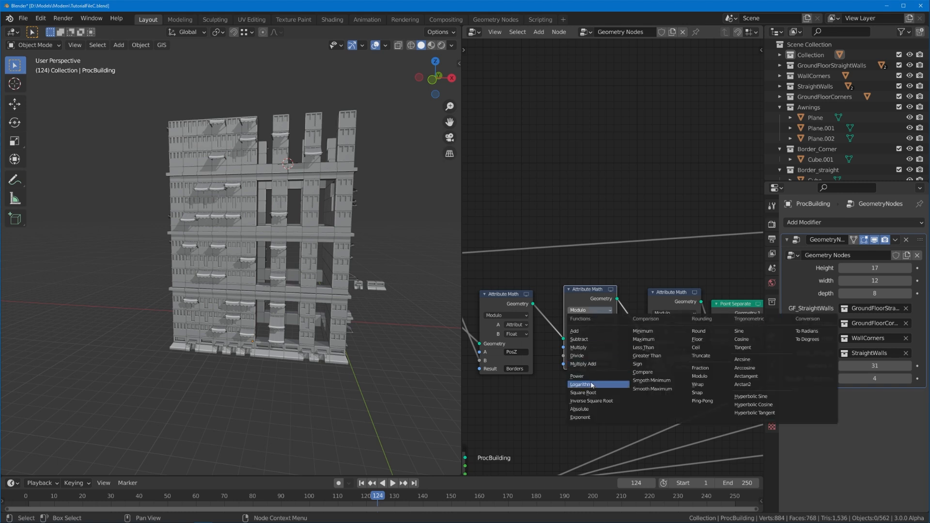
click(589, 410)
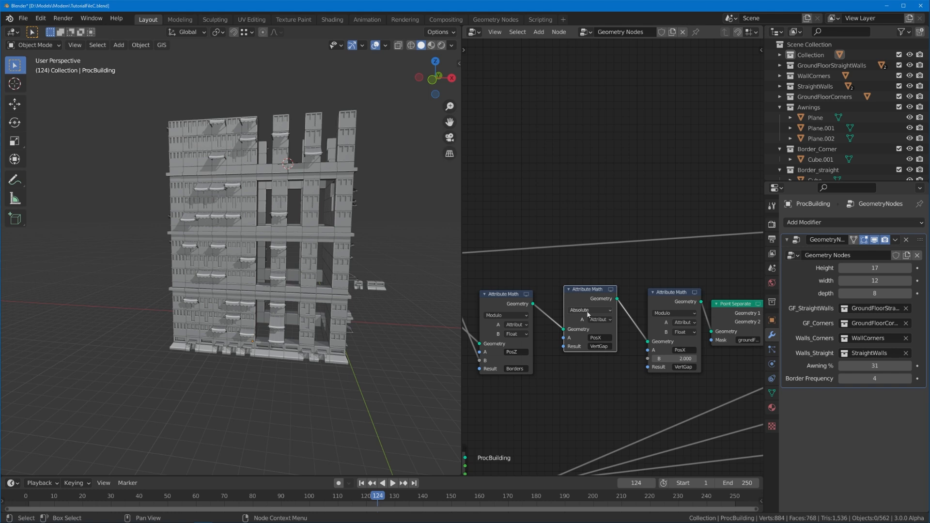
Step: Set the Absolute node's Result attribute to PosX and move the node beside the Borders modulo node
click(605, 343)
click(599, 348)
click(600, 359)
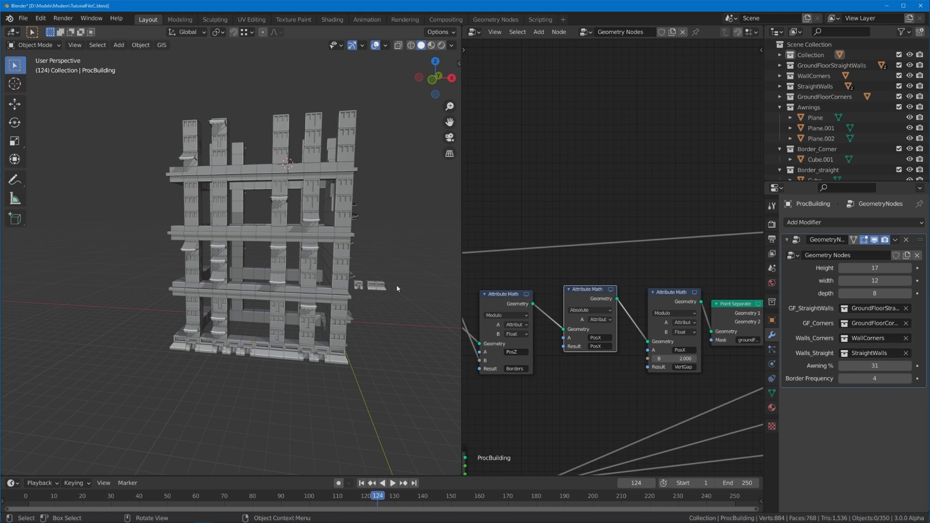
drag(576, 290, 564, 295)
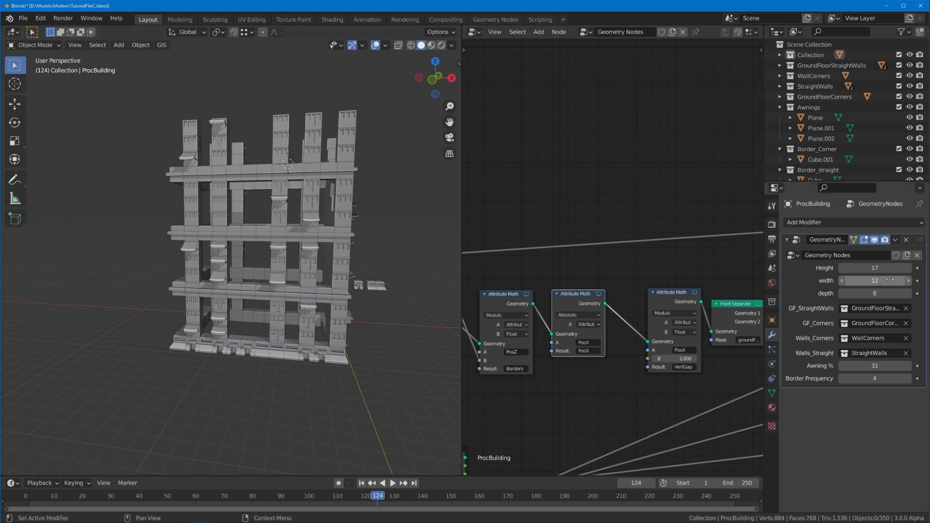
Step: Set the building width to 13 and insert a duplicate of the Absolute node after it, with the operation set to Round
click(909, 282)
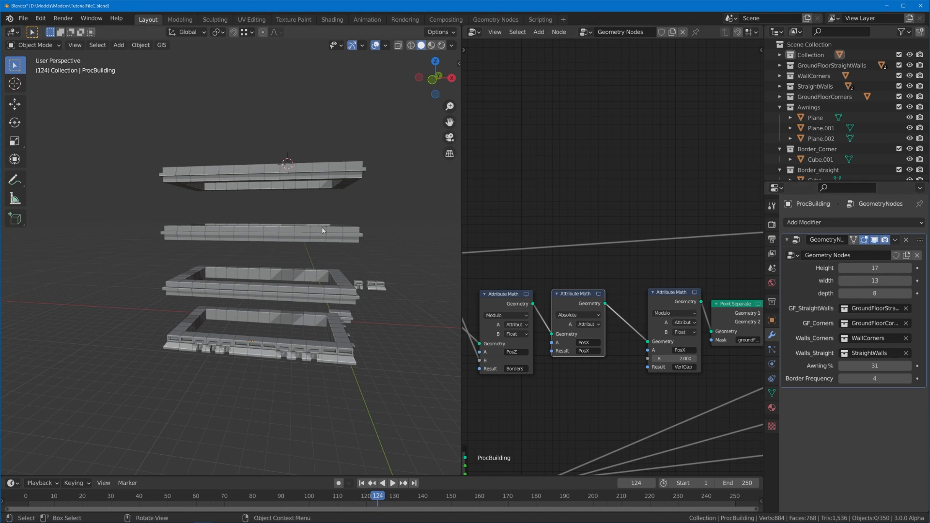
click(581, 294)
middle_drag(572, 294, 542, 294)
key(shift+d)
click(617, 294)
click(633, 311)
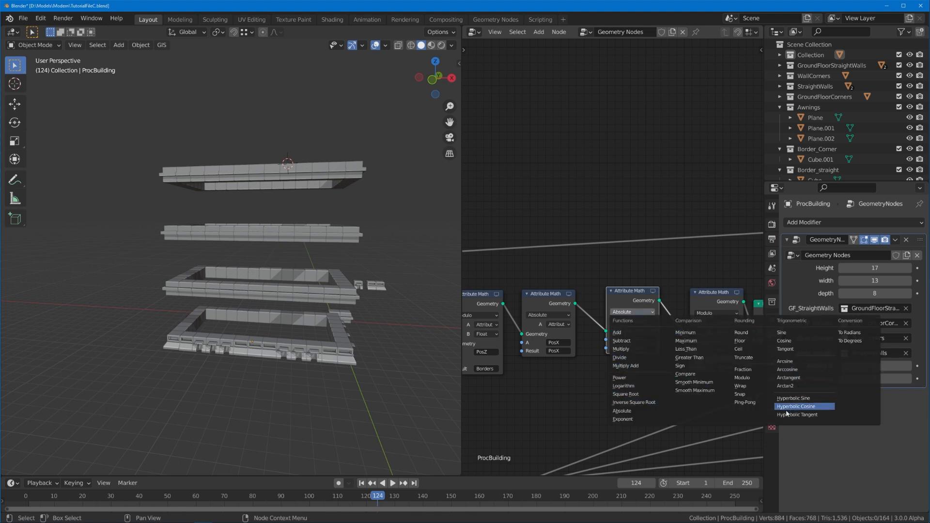
click(736, 334)
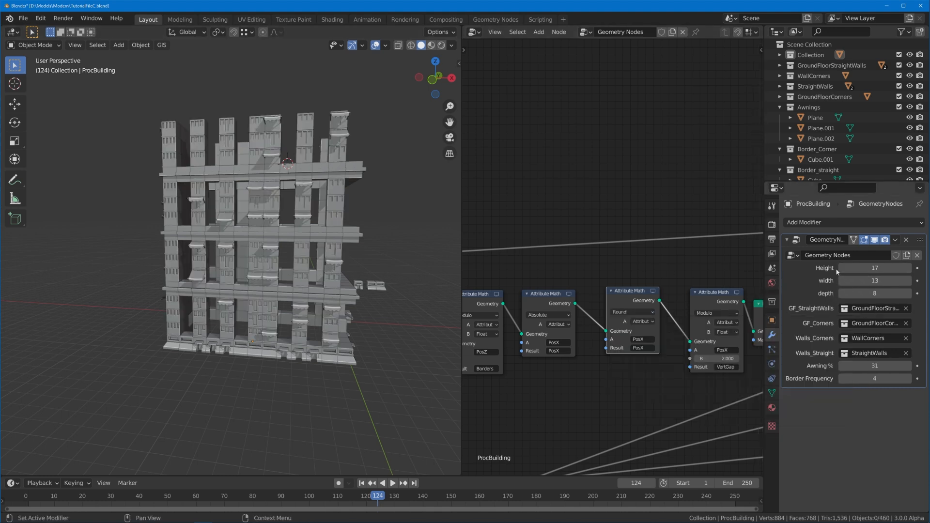
Step: Lower the building width step by step to 9 and raise it to 12 to test the wall gaps
click(842, 280)
click(842, 281)
click(843, 280)
click(842, 281)
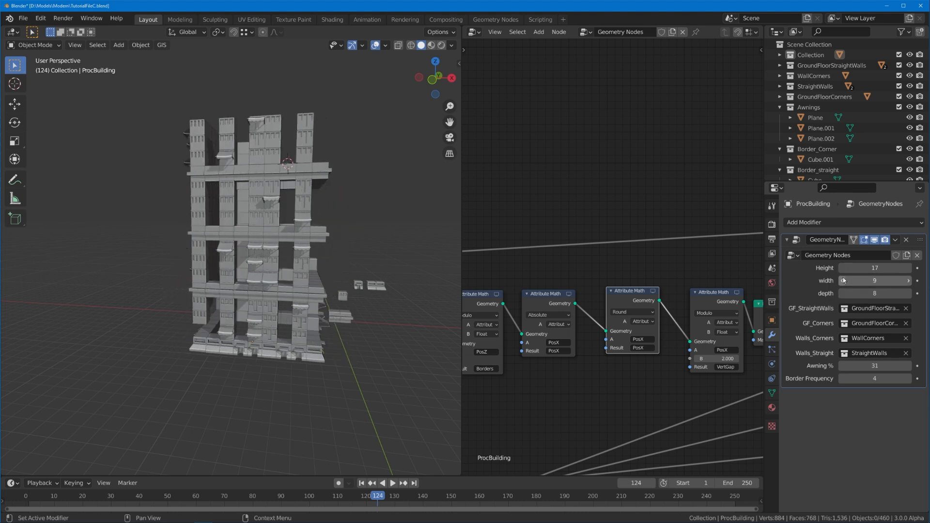
click(908, 280)
click(909, 281)
click(908, 281)
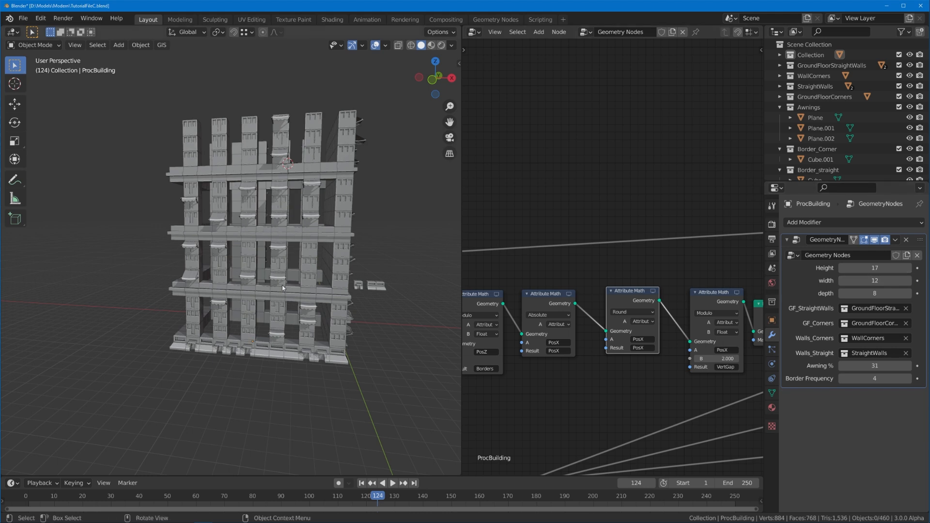
middle_drag(282, 285, 291, 303)
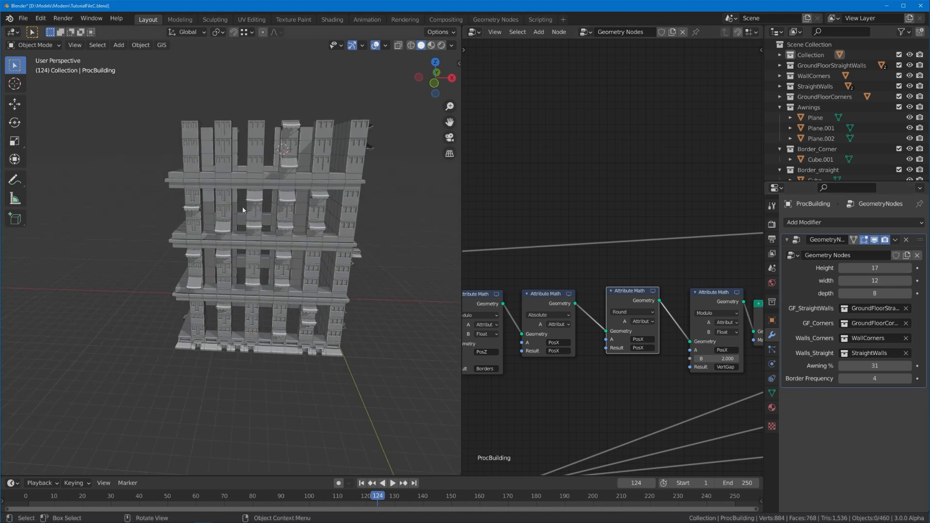
Step: Lower the building height to 16, vary the width down to 9 and up to 13, and inspect the building from another side
click(842, 281)
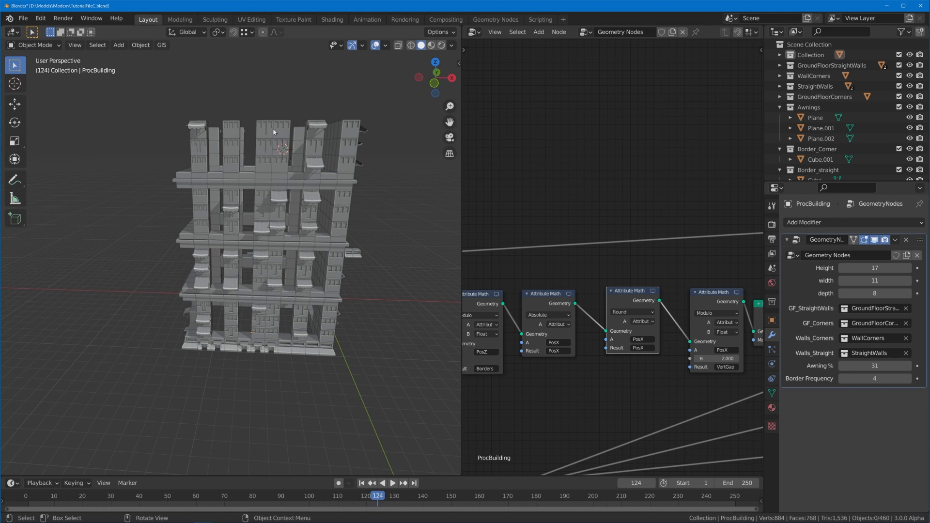
click(842, 269)
click(842, 280)
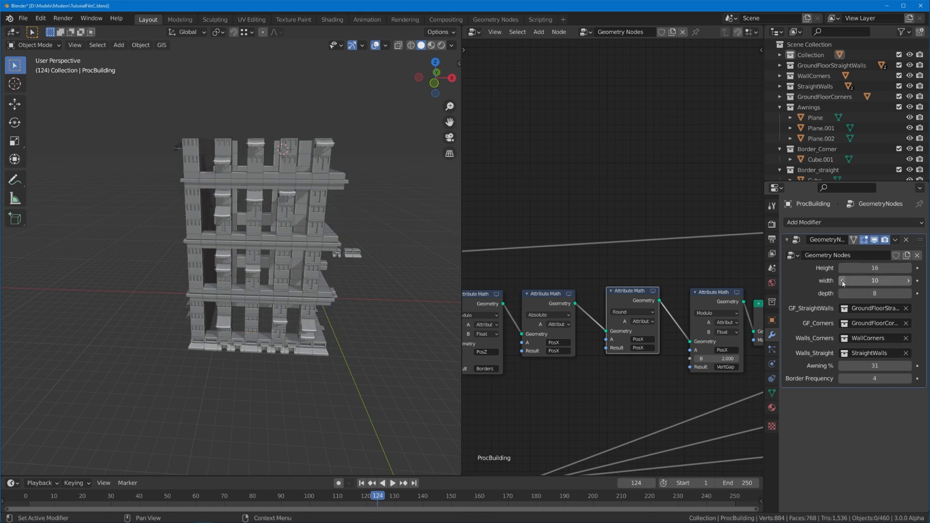
click(842, 281)
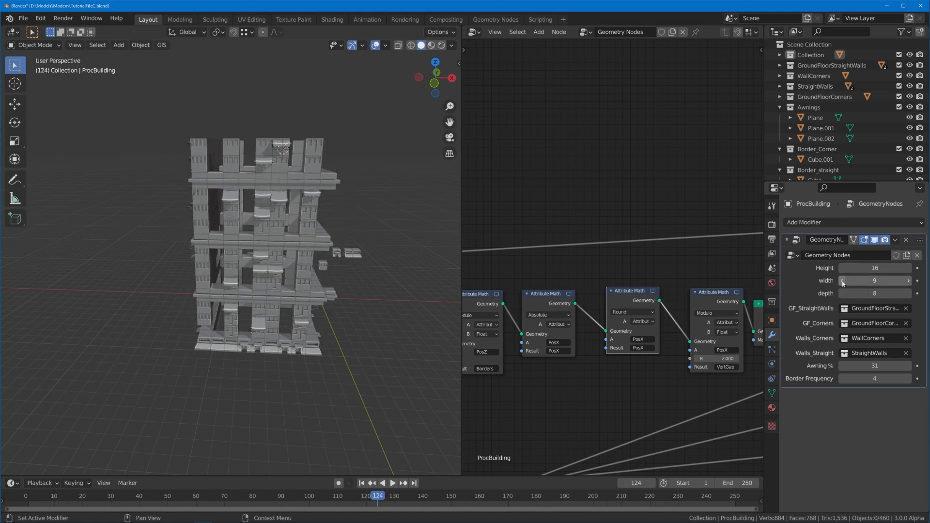
click(908, 281)
click(908, 281)
click(908, 281)
click(907, 281)
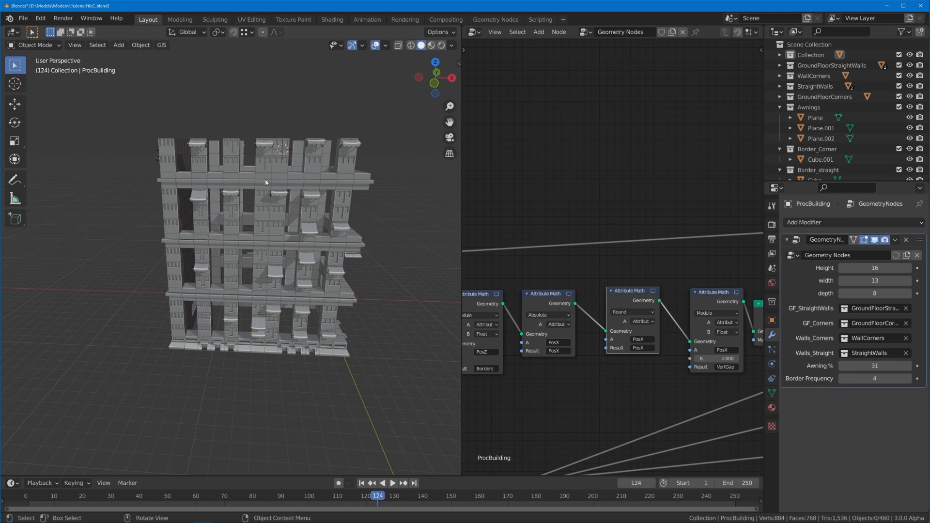
middle_drag(298, 237, 235, 292)
middle_drag(292, 175, 271, 280)
scroll(584, 268, down, 3)
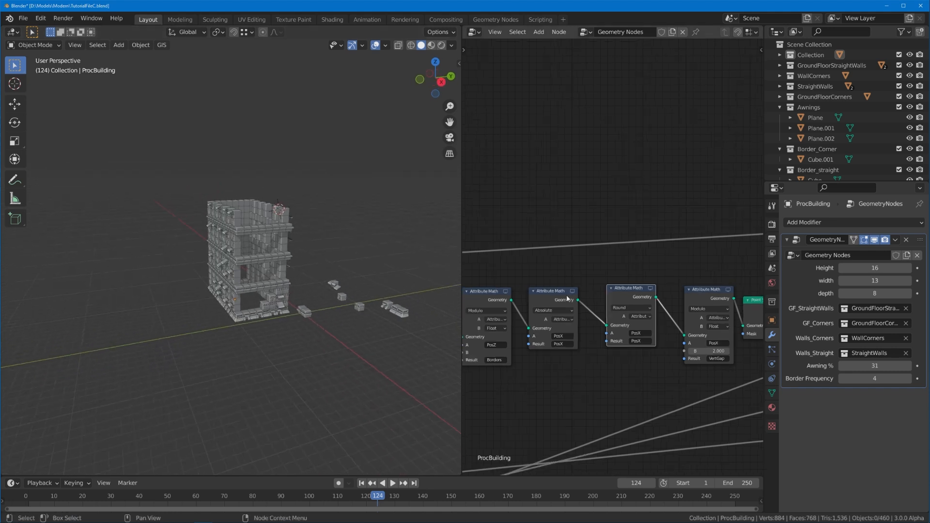
Step: Duplicate the Absolute, Round and Modulo Attribute Math nodes for the vertical gaps and insert the copies between the original Modulo and Point Separate
drag(610, 266, 654, 279)
key(g)
click(665, 286)
click(679, 276)
drag(670, 261, 578, 301)
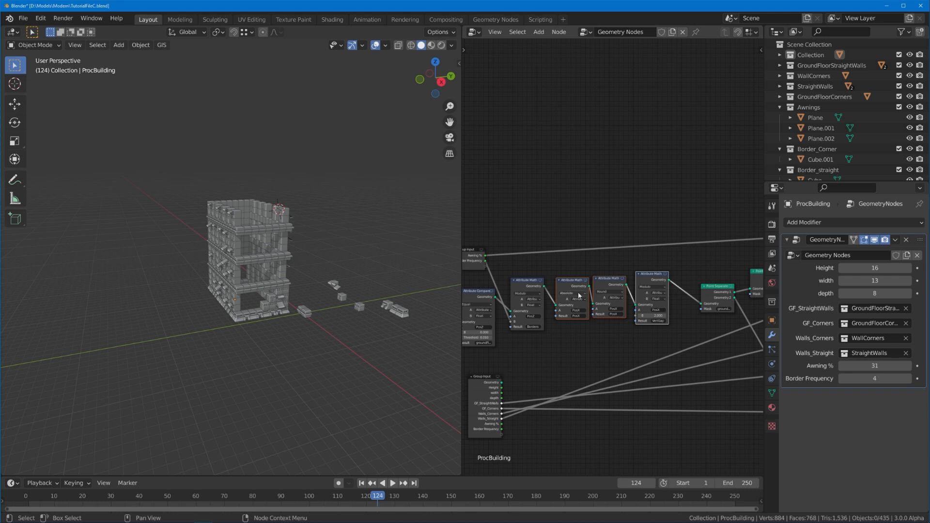
key(g)
scroll(576, 320, down, 3)
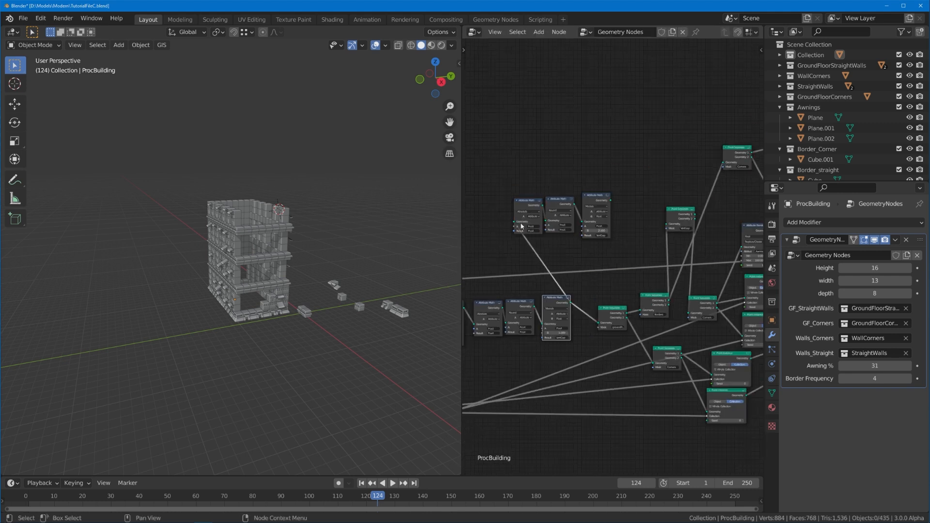
scroll(606, 328, down, 3)
click(606, 329)
scroll(607, 328, up, 5)
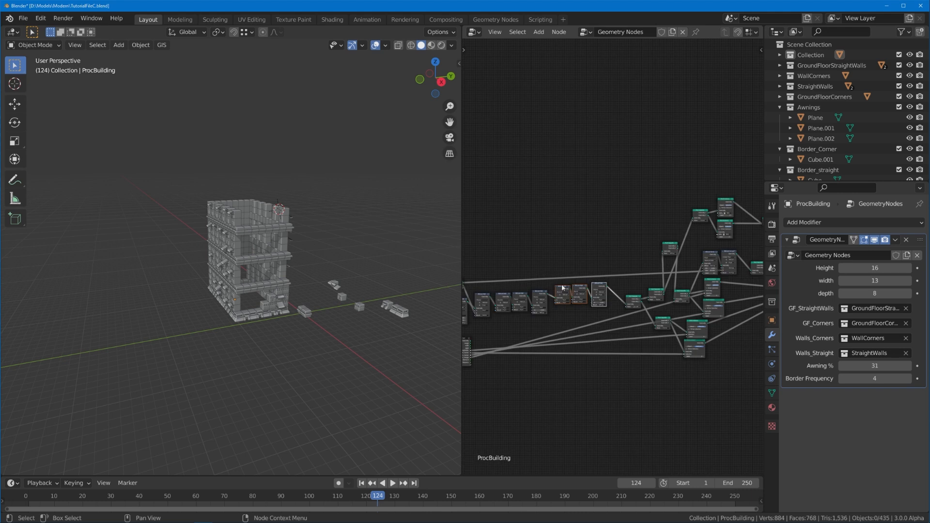
Step: Set the duplicated Absolute node's A attribute to PosY and its Result attribute to PosYS
click(595, 310)
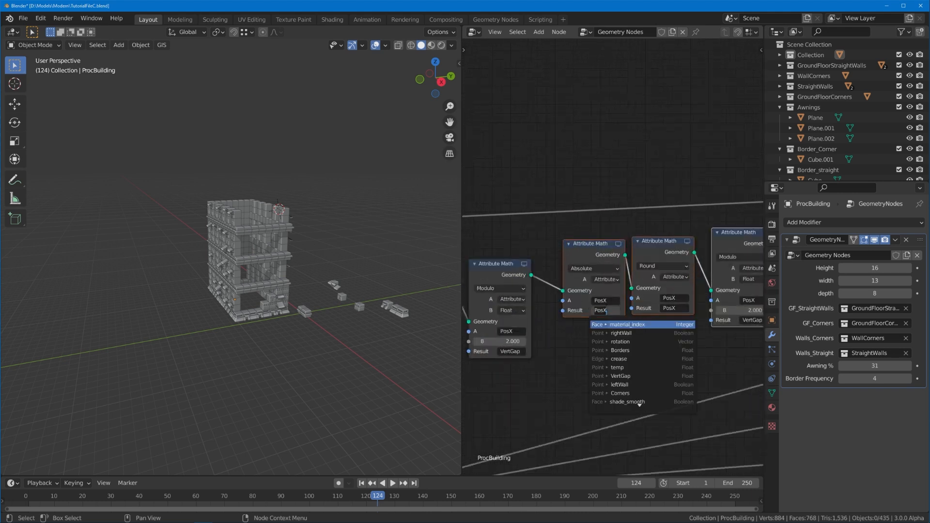
click(611, 300)
key(BackSpace)
text(Y)
key(Return)
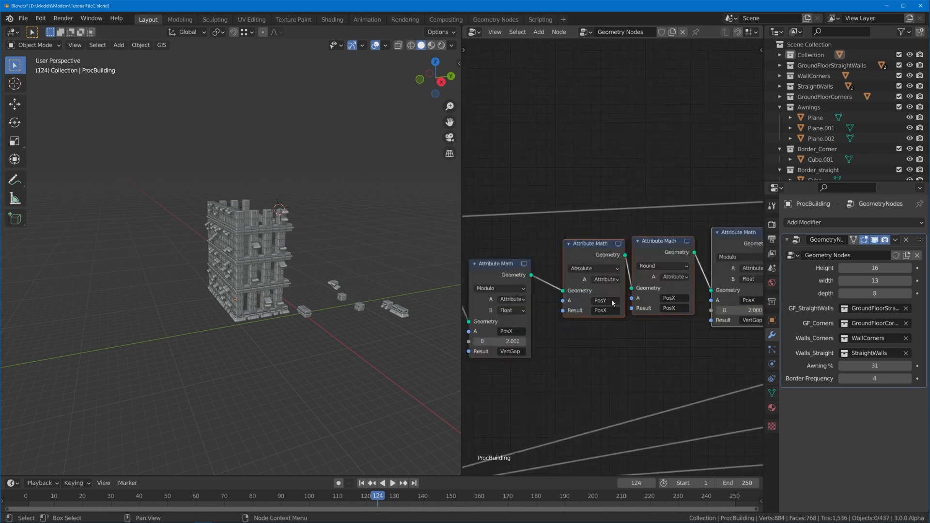
click(614, 311)
key(BackSpace)
text(YS)
key(Return)
Step: Set both the A and Result attributes of the duplicated Round node to PosY
click(677, 297)
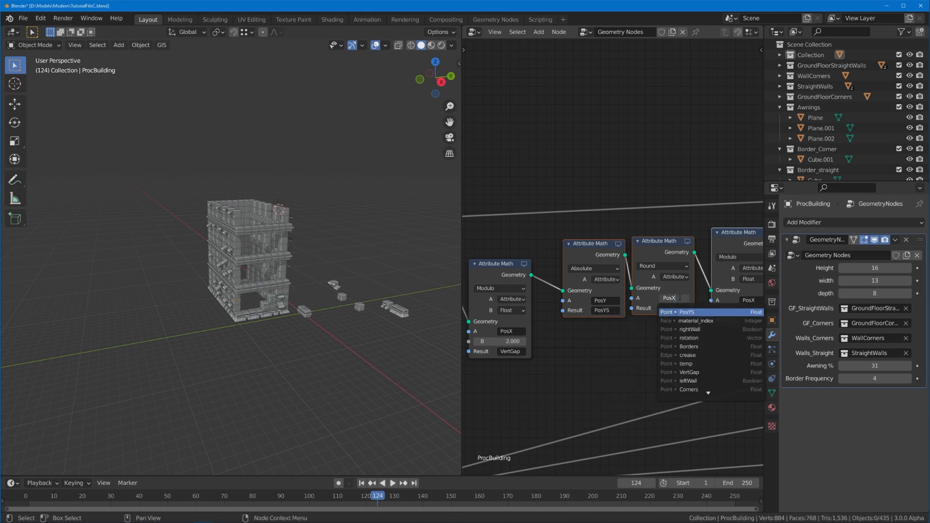
key(BackSpace)
text(Y)
key(Return)
click(684, 308)
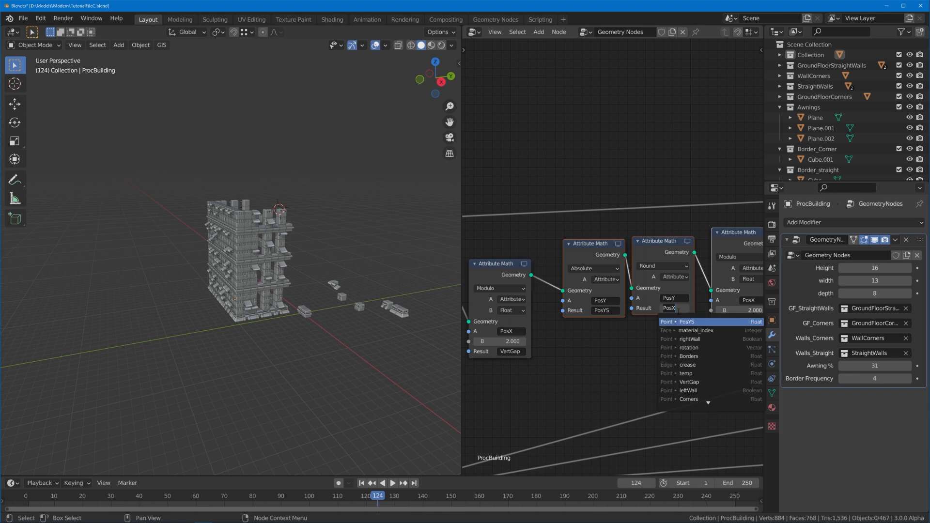
key(BackSpace)
text(Y)
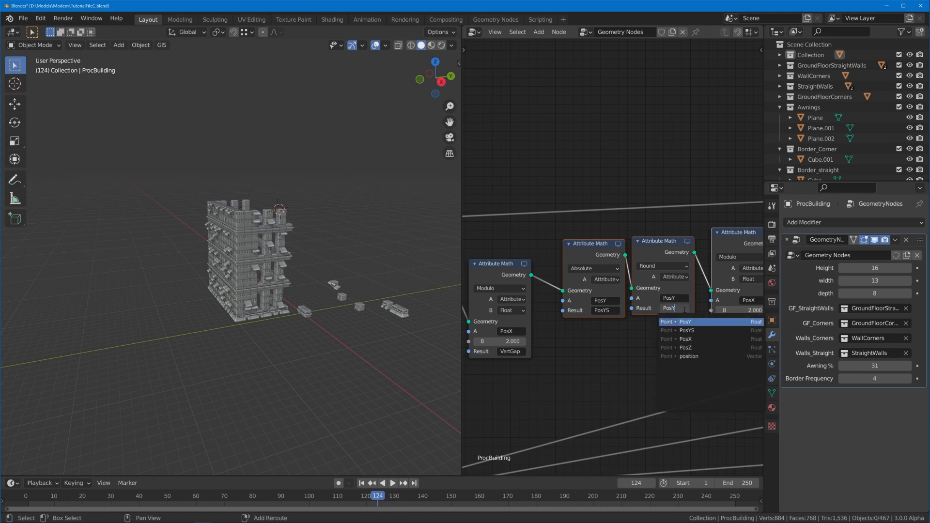
key(Return)
Step: Set the A attribute of the duplicated Modulo node to PosY
middle_drag(736, 253, 617, 250)
scroll(618, 249, up, 4)
click(649, 314)
click(648, 313)
key(BackSpace)
text(Y)
key(Return)
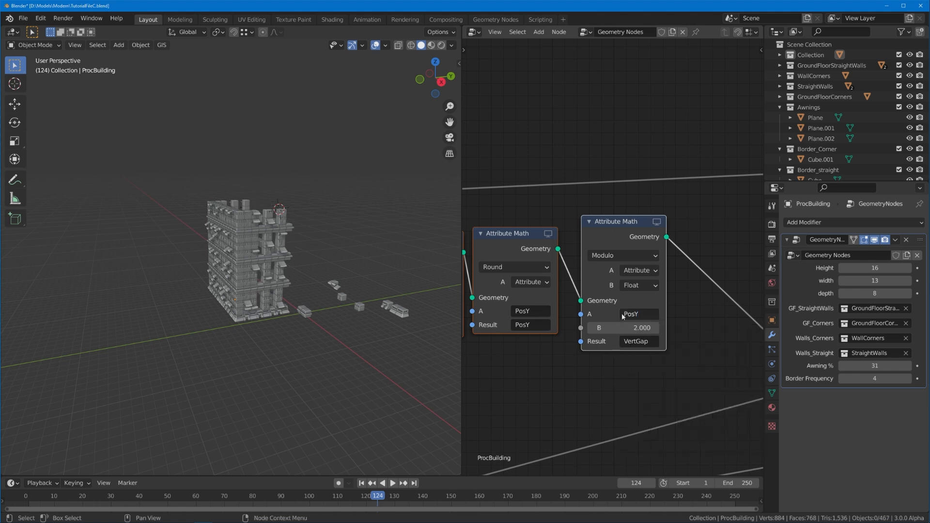
Step: Inspect the building's side wall up close and raise the building depth to 22
scroll(300, 308, up, 4)
middle_drag(300, 308, 264, 311)
scroll(261, 266, down, 3)
middle_drag(262, 266, 209, 257)
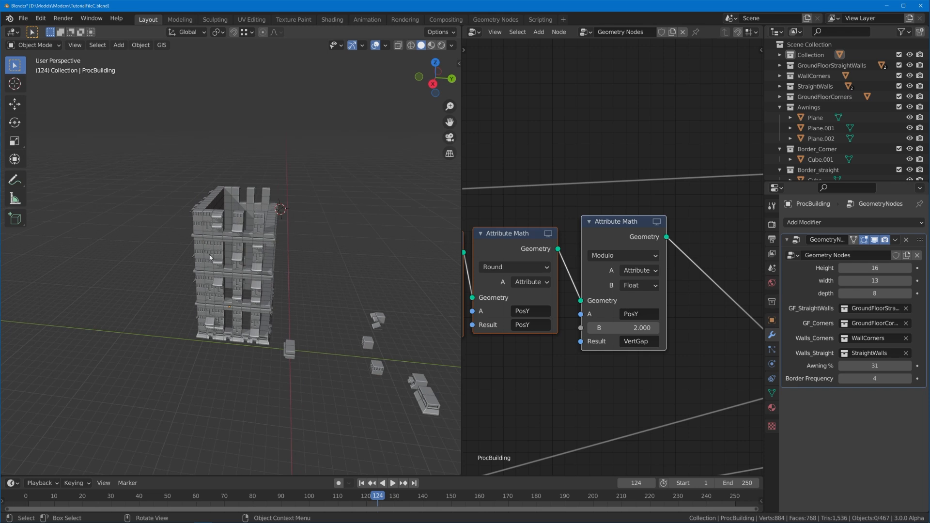
scroll(210, 257, up, 5)
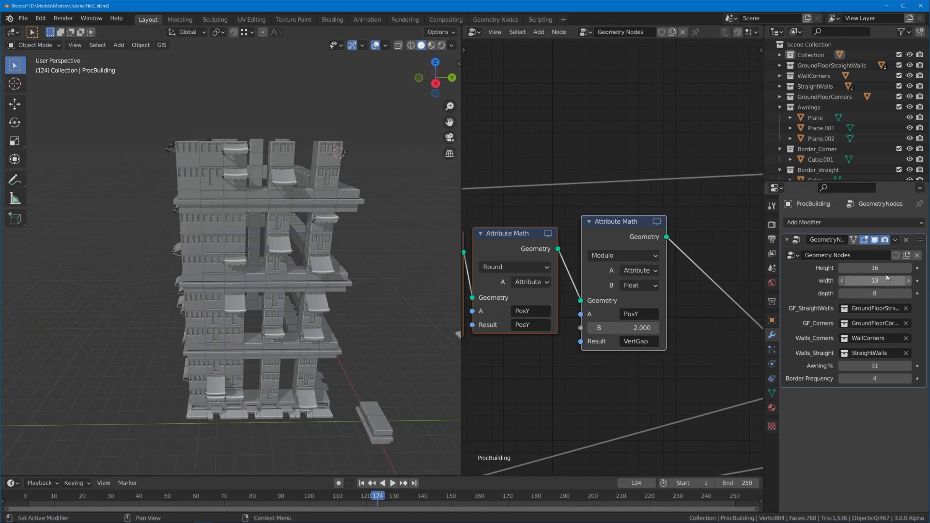
drag(886, 293, 901, 293)
Step: Correct the duplicated Absolute node's Result attribute to PosY
scroll(569, 322, down, 1)
click(499, 355)
middle_drag(498, 355, 613, 358)
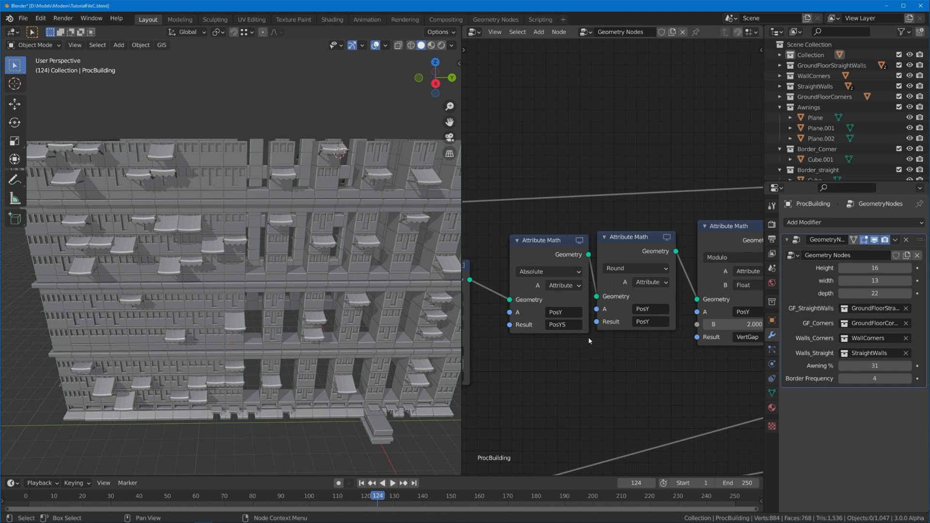
click(572, 328)
click(572, 329)
key(BackSpace)
key(Return)
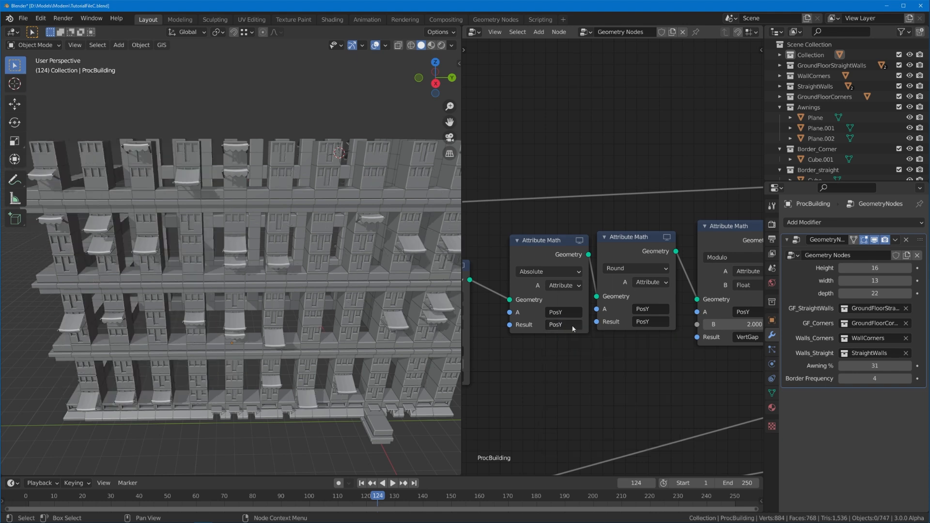
Step: Examine the wall gaps from several sides of the building and compare the PosX and PosY math node chains
scroll(386, 359, down, 3)
mouse_move(265, 411)
middle_down()
mouse_move(316, 404)
mouse_move(269, 409)
middle_up()
scroll(269, 410, down, 3)
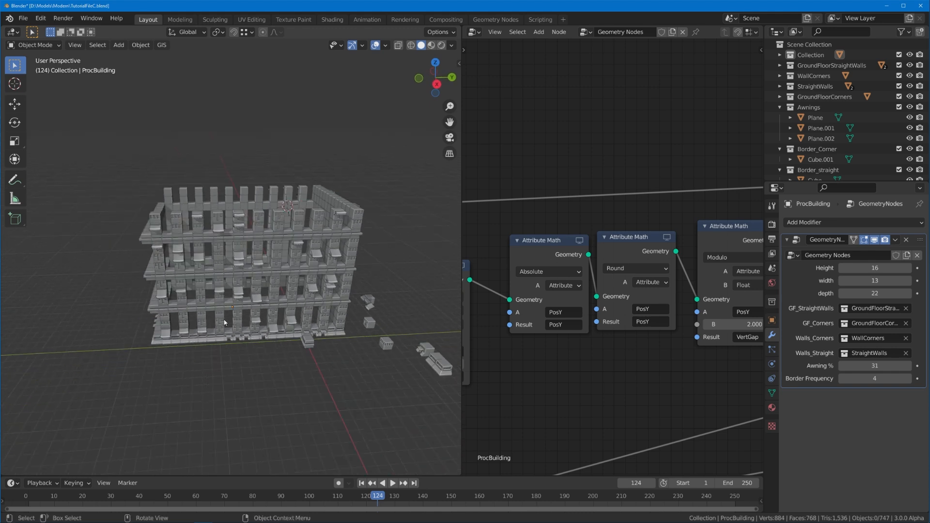
middle_drag(255, 247, 242, 287)
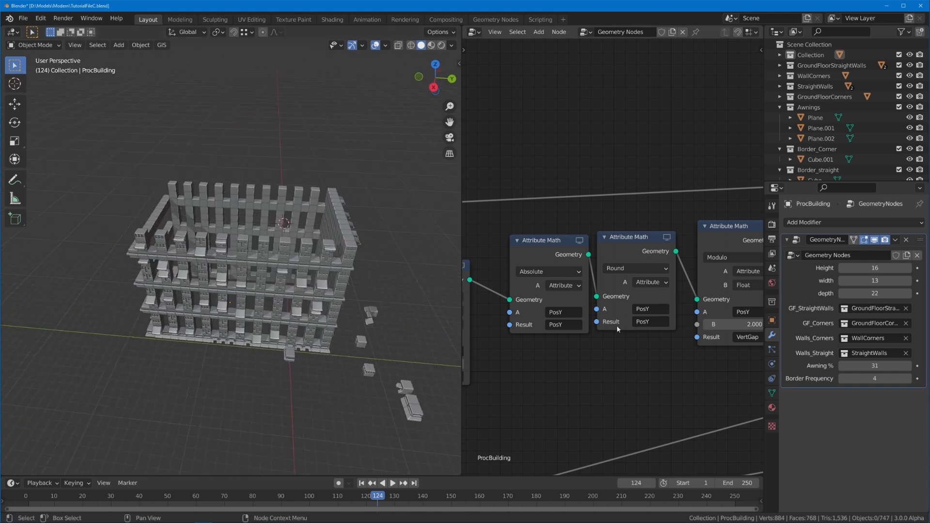
middle_drag(615, 327, 587, 330)
scroll(587, 330, down, 1)
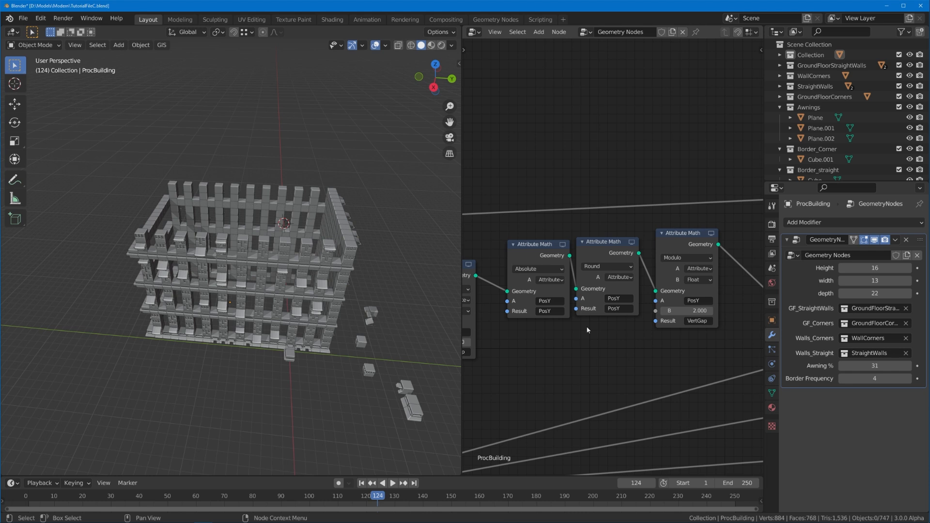
scroll(573, 334, down, 2)
middle_drag(572, 334, 657, 321)
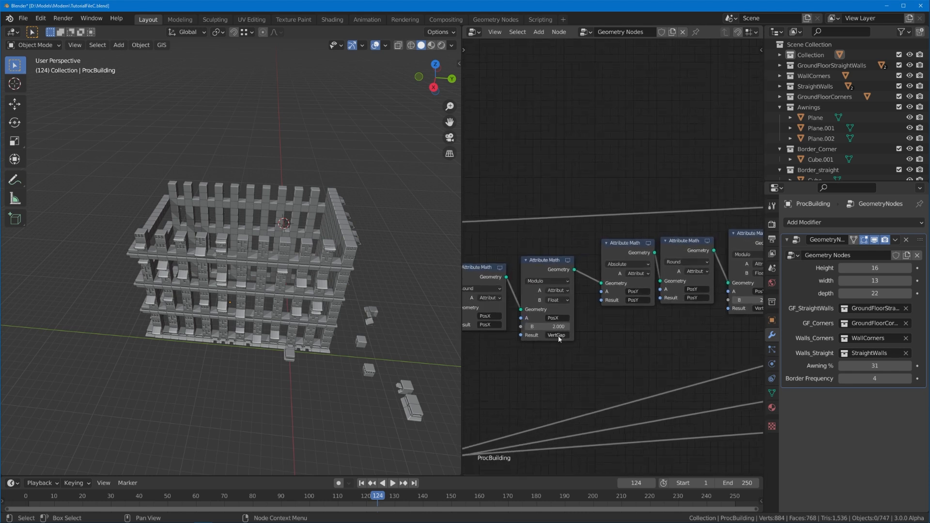
middle_drag(600, 331, 579, 334)
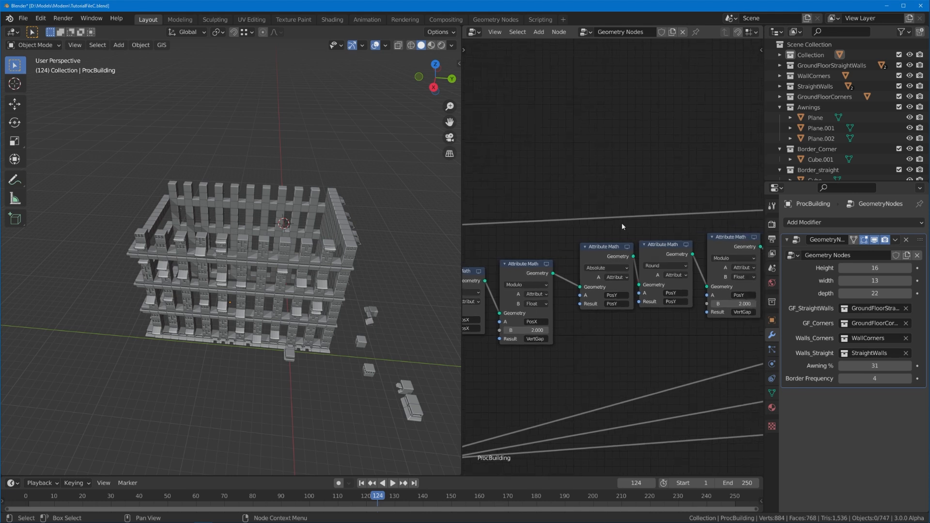
scroll(523, 347, down, 2)
middle_drag(505, 350, 573, 352)
middle_drag(209, 276, 188, 323)
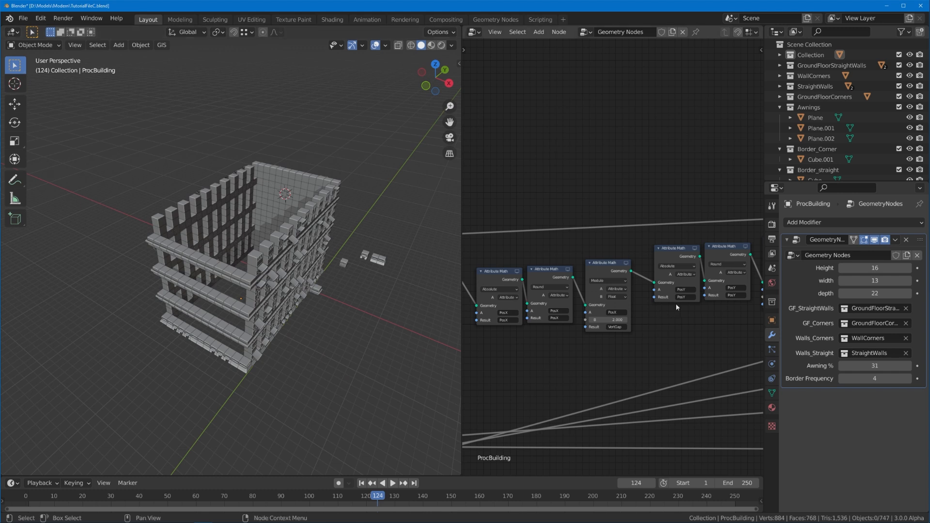
middle_drag(339, 341, 256, 348)
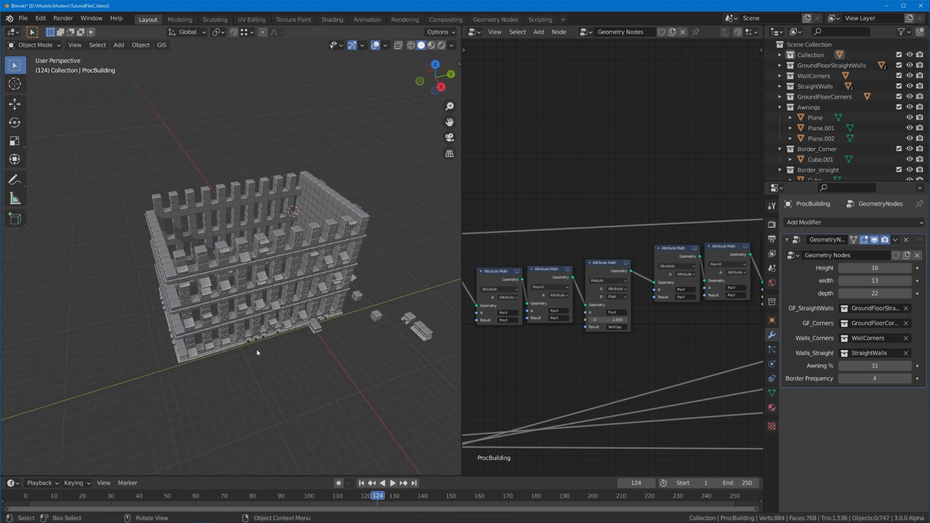
middle_drag(660, 316, 599, 312)
scroll(599, 312, up, 1)
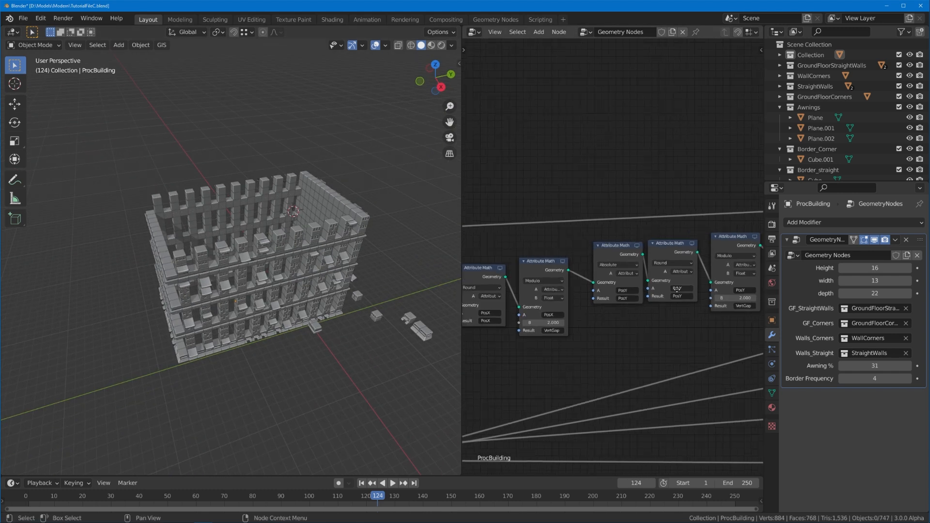
Step: Rename the Result attribute of the PosX Modulo node to VertGapB
middle_drag(723, 303, 692, 309)
click(710, 307)
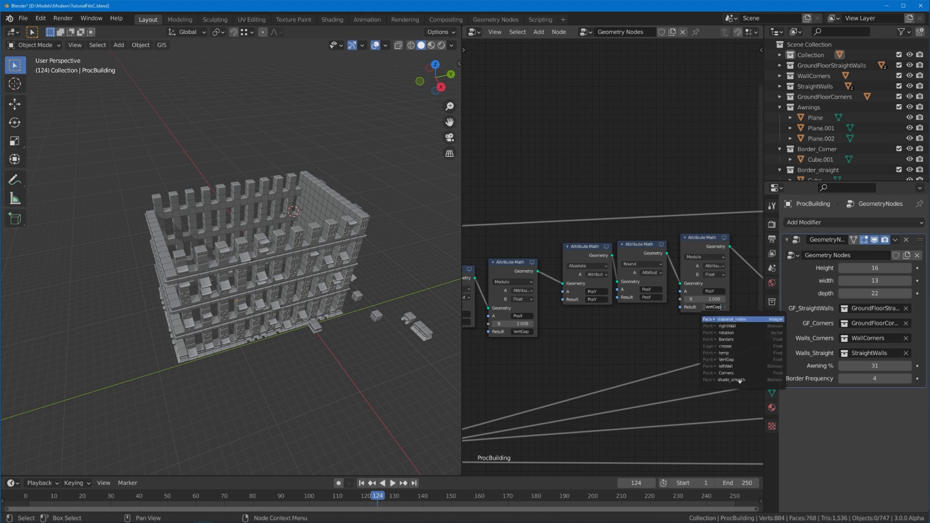
click(694, 314)
middle_drag(553, 354, 718, 363)
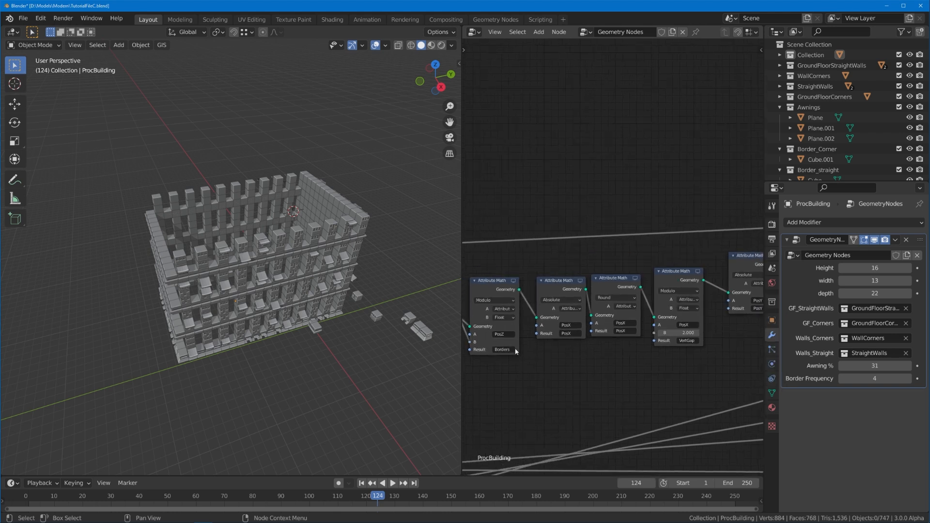
click(687, 340)
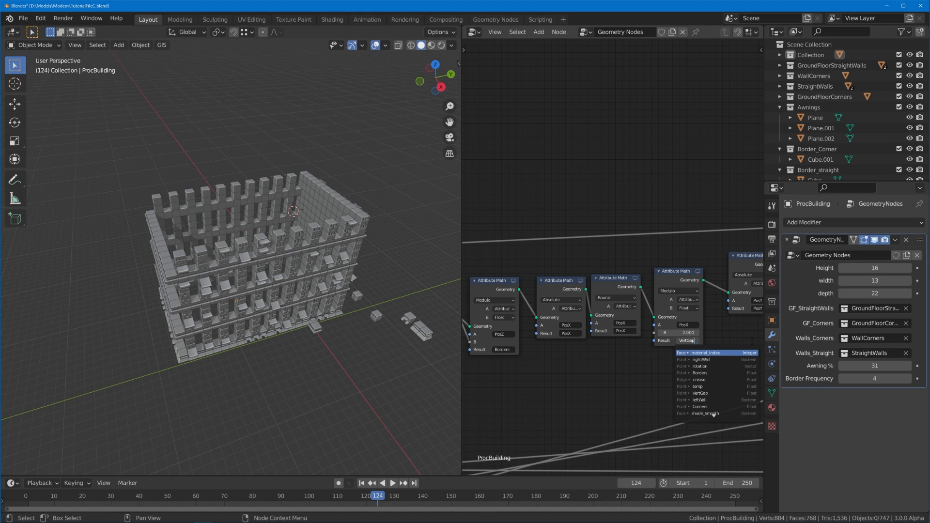
text(B)
key(Return)
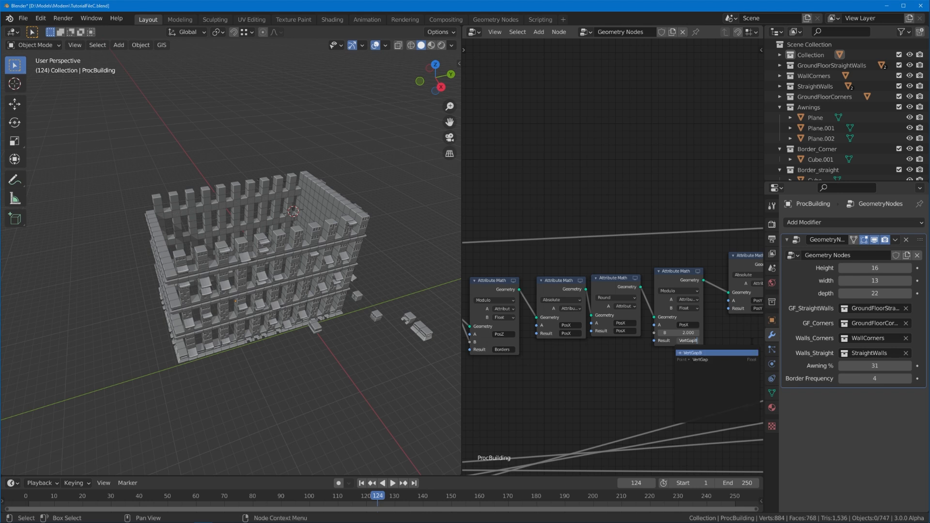
Step: Examine the building's front and back walls from several angles to see which walls each gap attribute should affect
middle_drag(724, 342, 573, 322)
scroll(572, 316, down, 2)
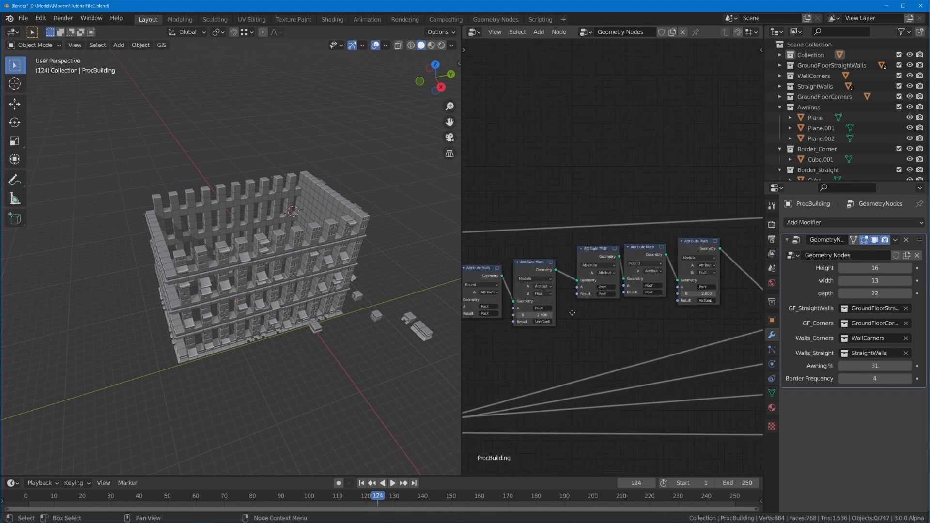
middle_drag(614, 295, 560, 293)
middle_drag(279, 316, 314, 312)
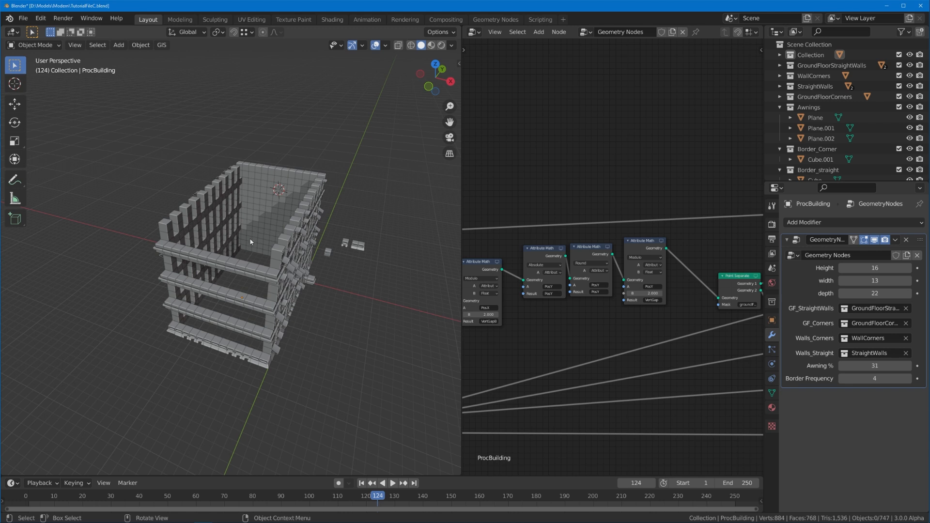
middle_drag(286, 168, 225, 328)
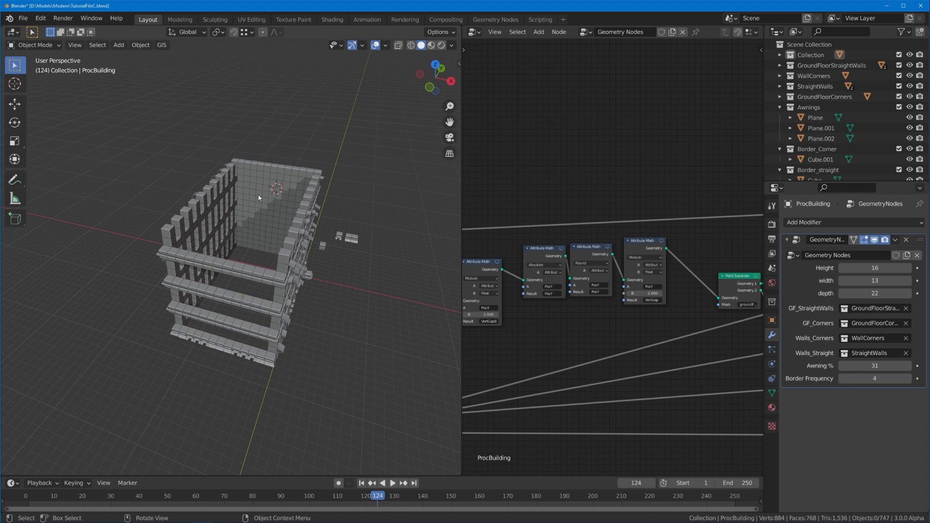
middle_drag(264, 213, 307, 247)
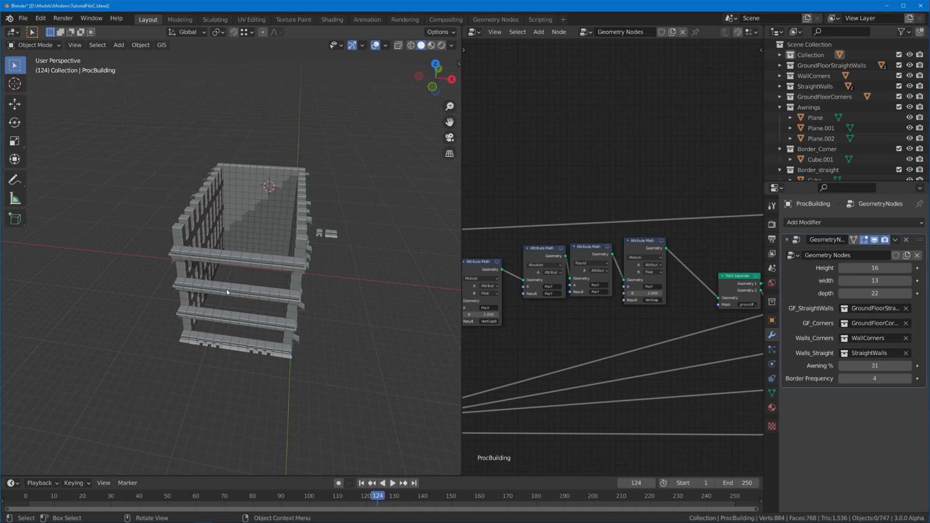
middle_drag(226, 290, 214, 312)
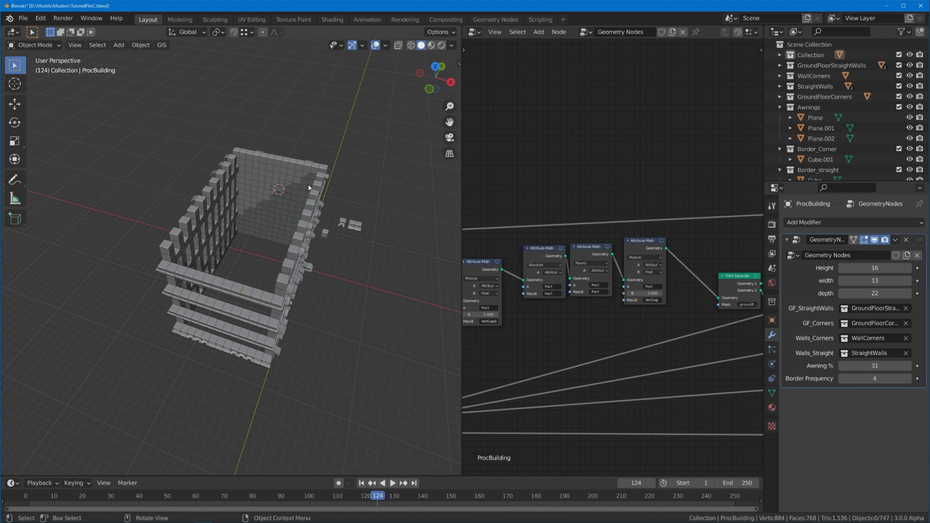
Step: Examine the corner math nodes earlier in the tree for the attribute names used for each wall
scroll(574, 210, down, 5)
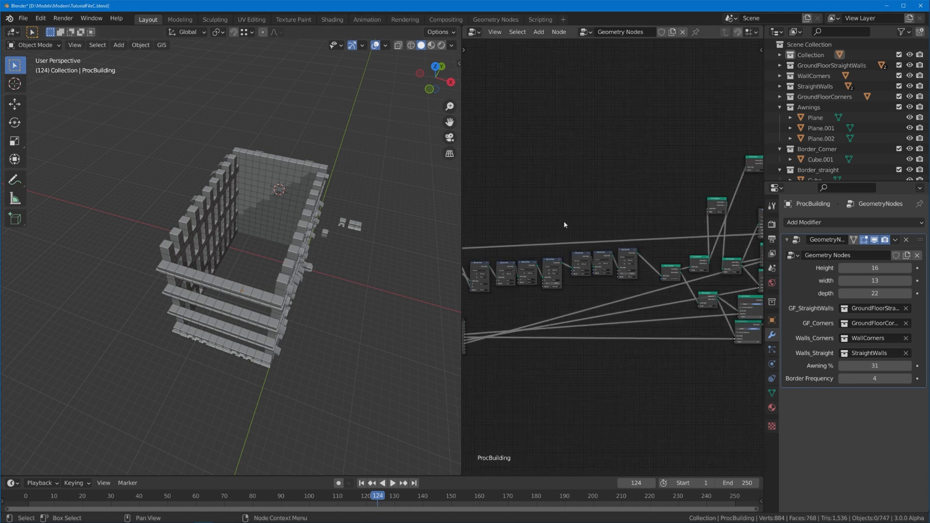
scroll(627, 318, up, 5)
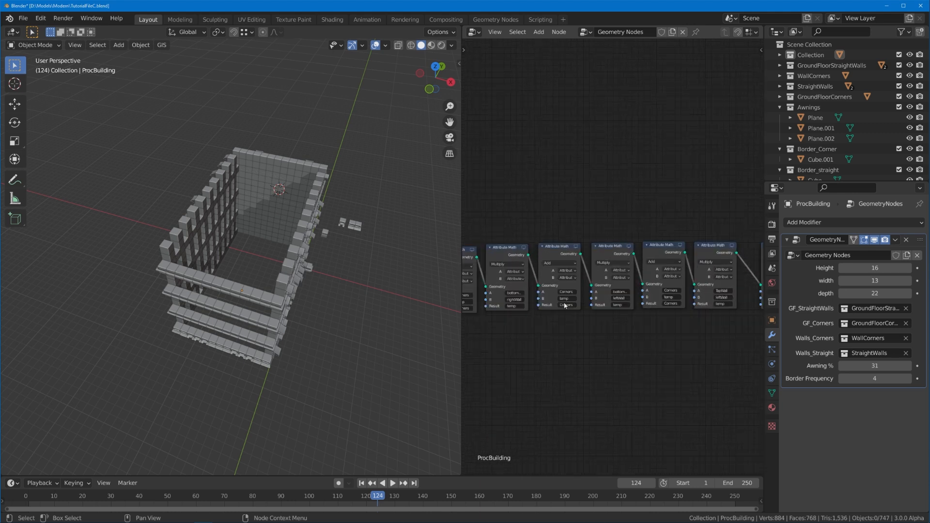
scroll(639, 312, up, 2)
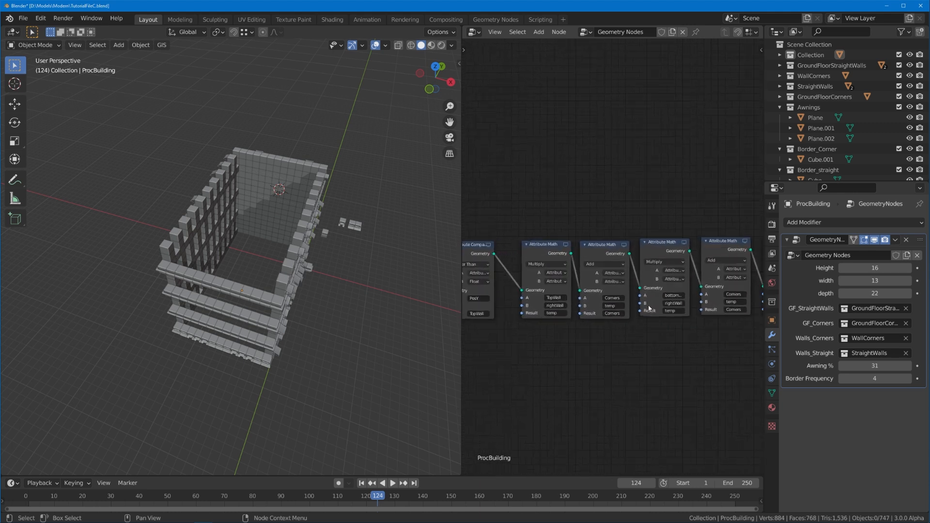
click(690, 309)
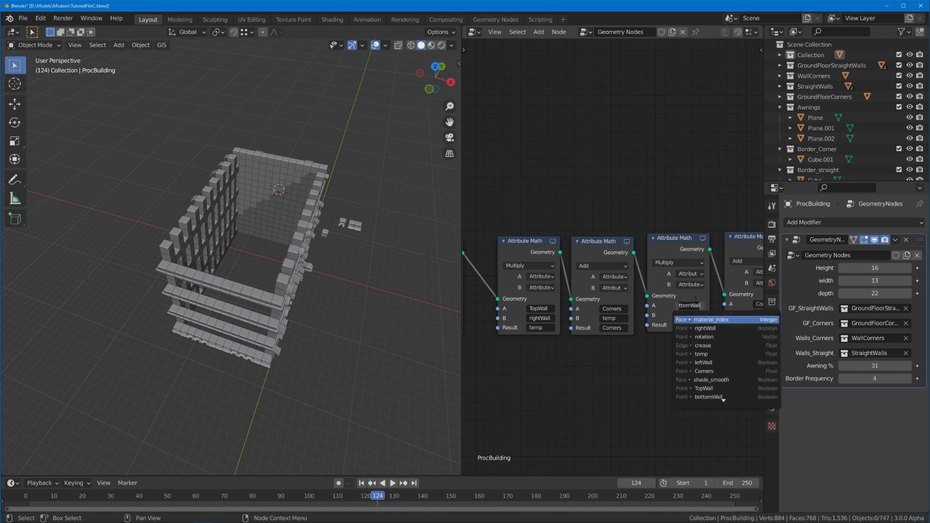
click(544, 308)
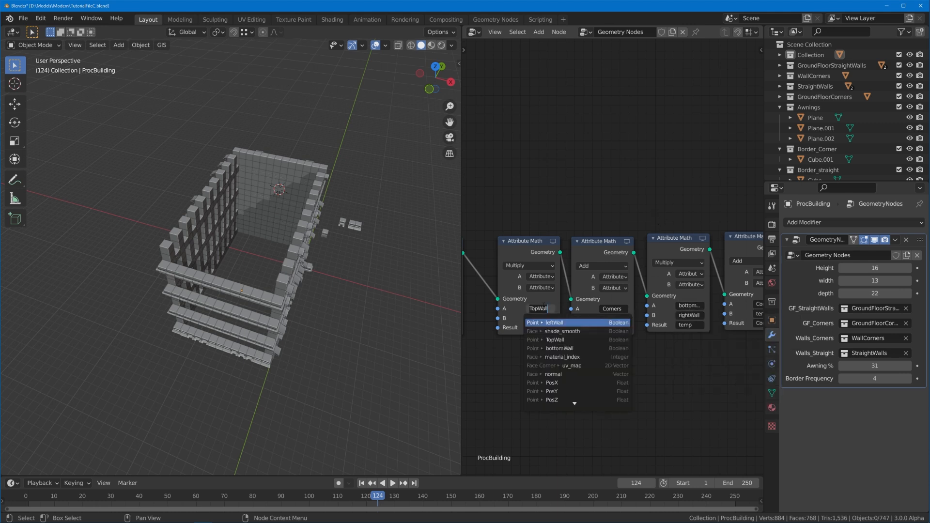
middle_drag(536, 208, 612, 196)
scroll(612, 262, down, 6)
middle_drag(750, 179, 548, 217)
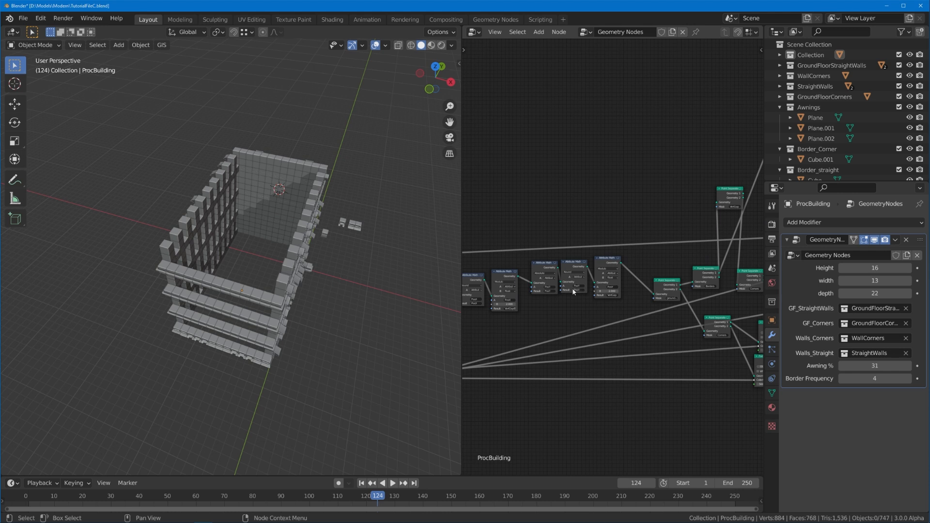
Step: Duplicate the PosY Modulo node directly after itself in the chain and switch the copy's B input type to Attribute
scroll(573, 291, up, 4)
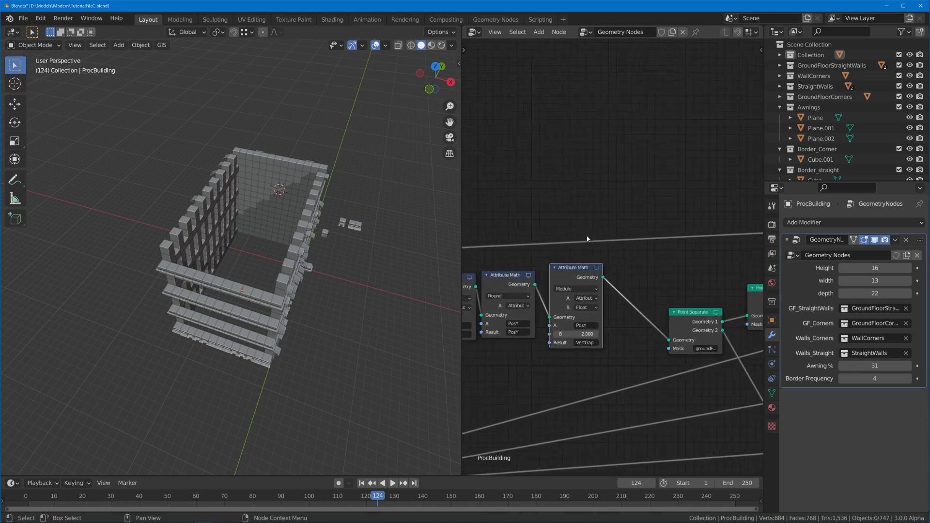
key(shift+d)
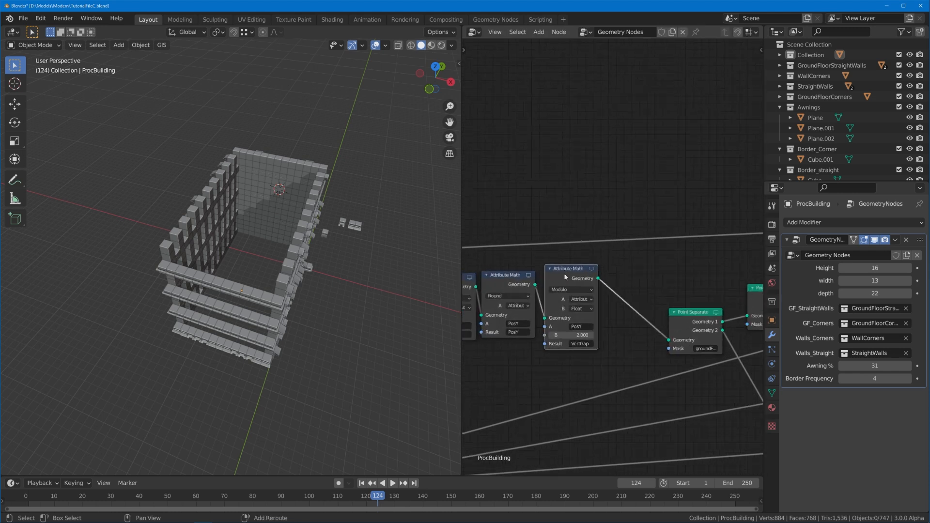
click(609, 278)
click(649, 306)
click(652, 315)
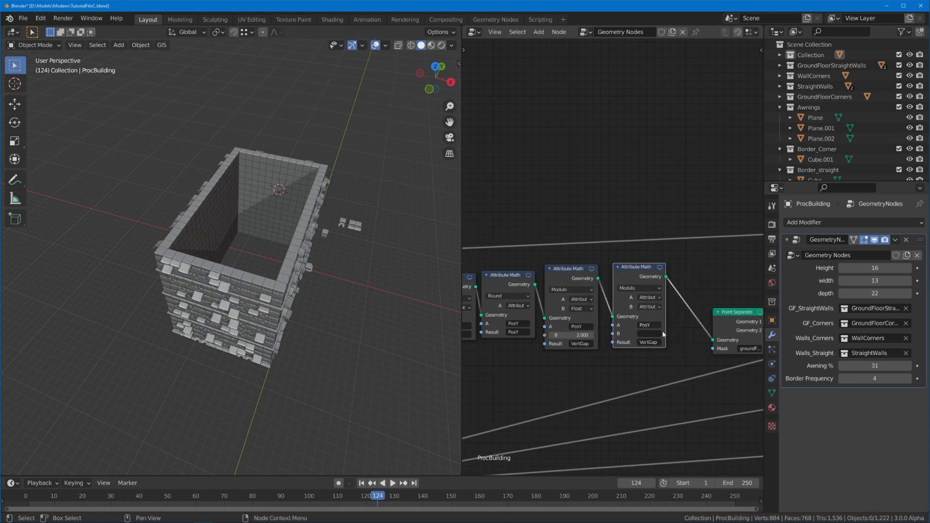
Step: Set the duplicated math node's A attribute to VertGap and its B attribute to TopWall
click(649, 334)
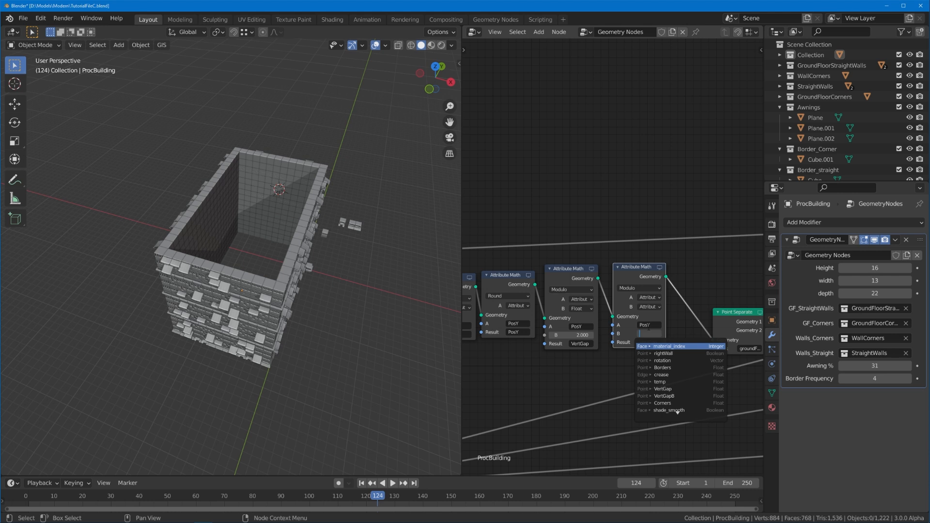
click(653, 325)
text(VertGap)
key(Return)
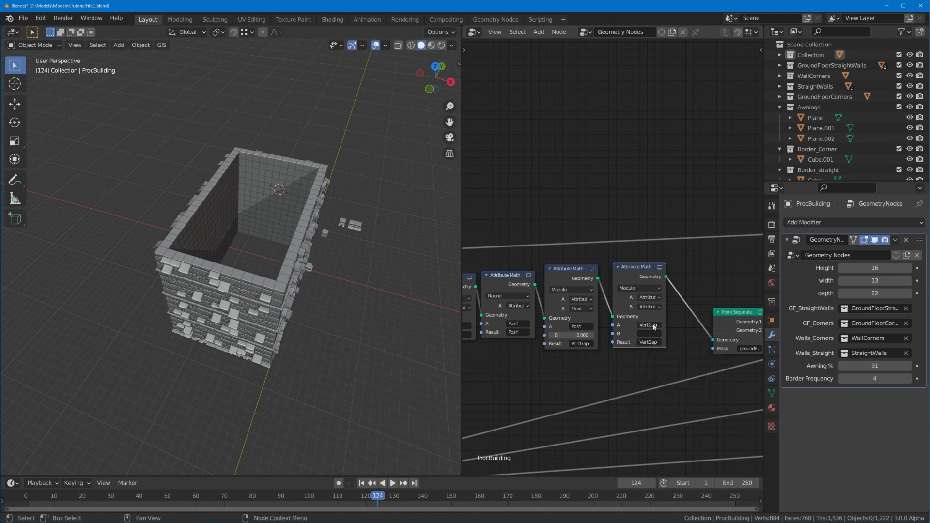
click(650, 334)
text(TopQ)
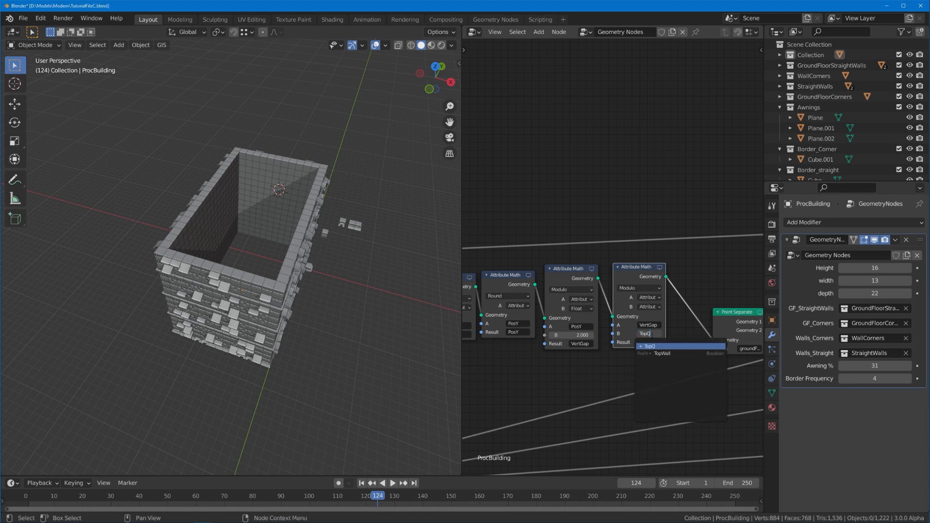
click(662, 353)
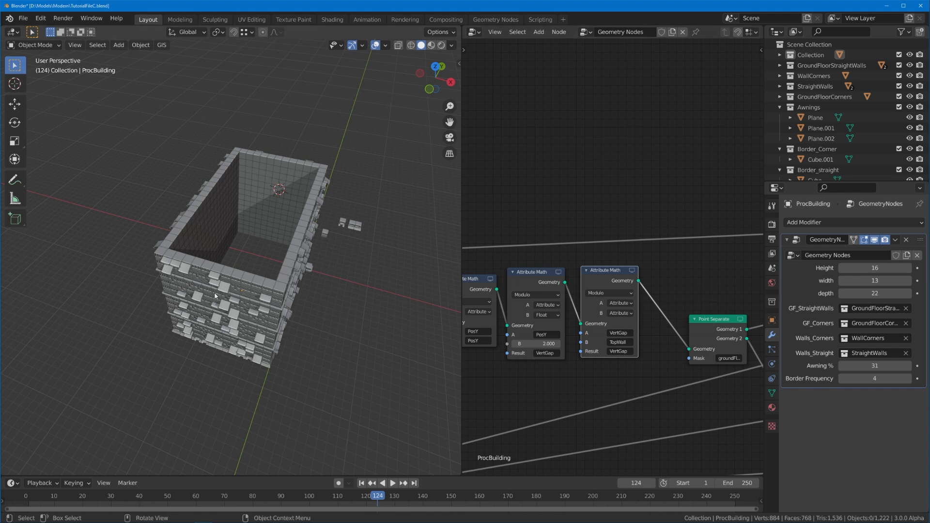
Step: Change the VertGap and TopWall math node's operation to Maximum and check the building
click(618, 294)
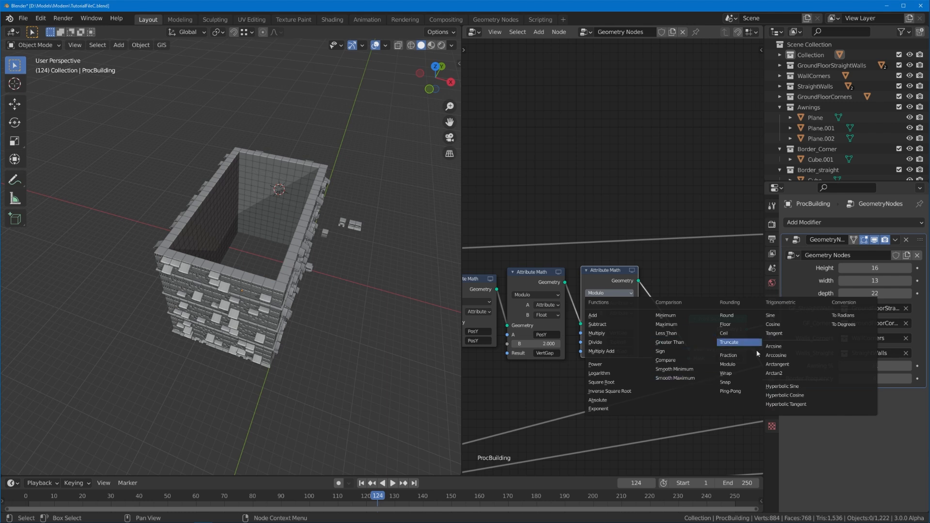
click(680, 321)
middle_drag(257, 215, 274, 214)
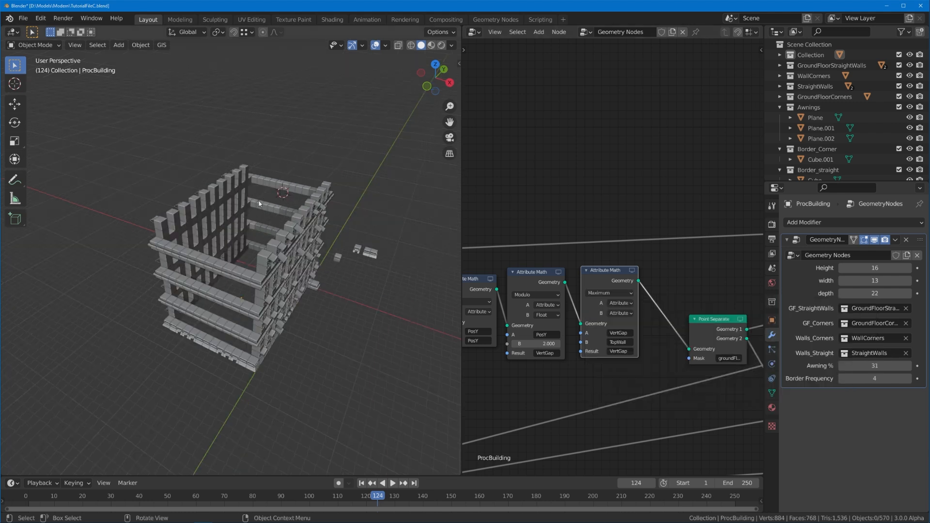
Step: Mute and unmute the TopWall Maximum node repeatedly to compare its effect on the building's walls
key(m)
key(m)
key(m)
key(m)
key(m)
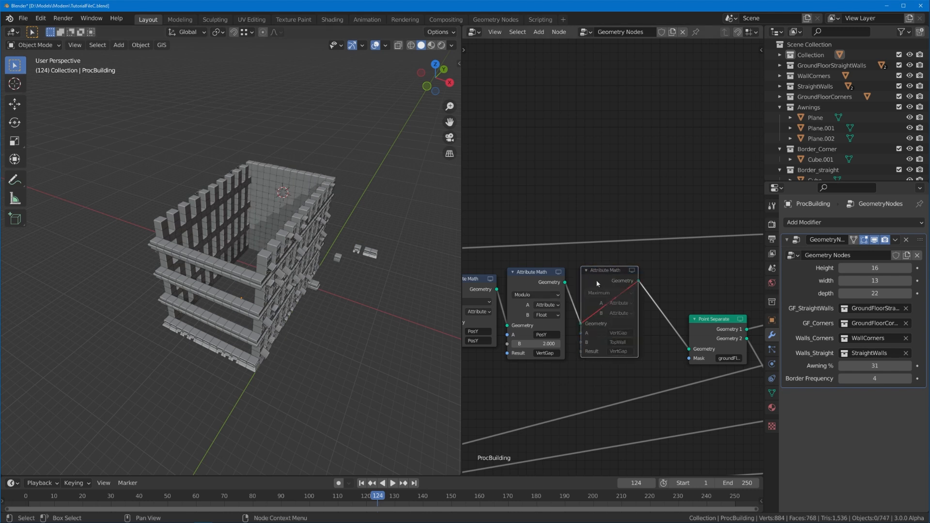
key(m)
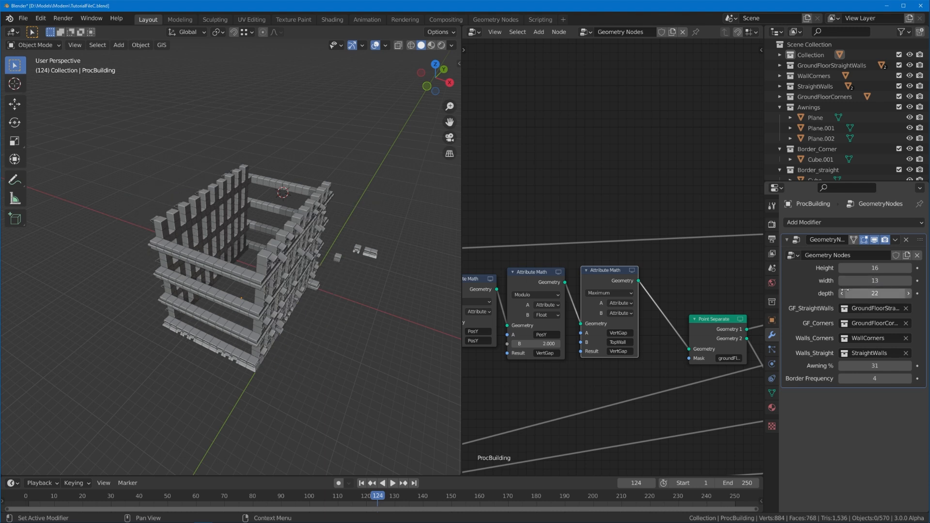
mouse_move(847, 292)
mouse_down()
mouse_move(896, 292)
mouse_move(847, 292)
mouse_up()
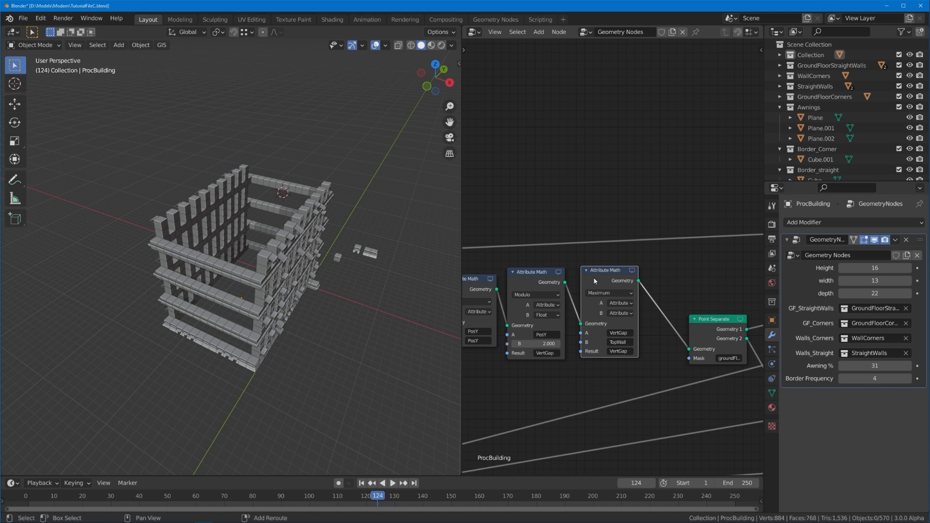
Step: Duplicate the TopWall Maximum node directly after itself and set the copy's B attribute to bottomWall
key(shift+d)
click(654, 294)
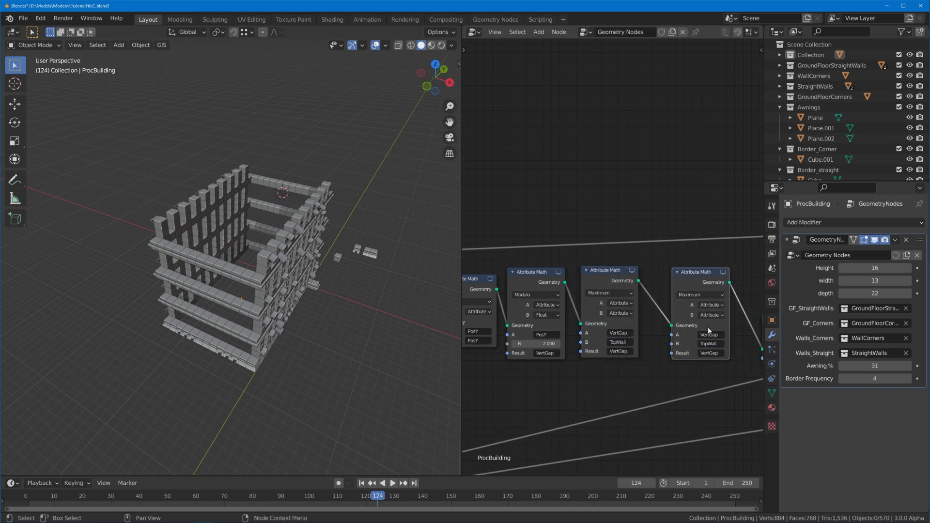
click(708, 343)
text(bottomWall)
key(Return)
Step: Try different building width and depth values to test the wall gaps, cancelling the changes
drag(849, 280, 873, 293)
right_click(886, 280)
right_click(867, 293)
Step: Place a copy of the TopWall Maximum node directly after the PosX Modulo node in the chain
scroll(556, 344, down, 1)
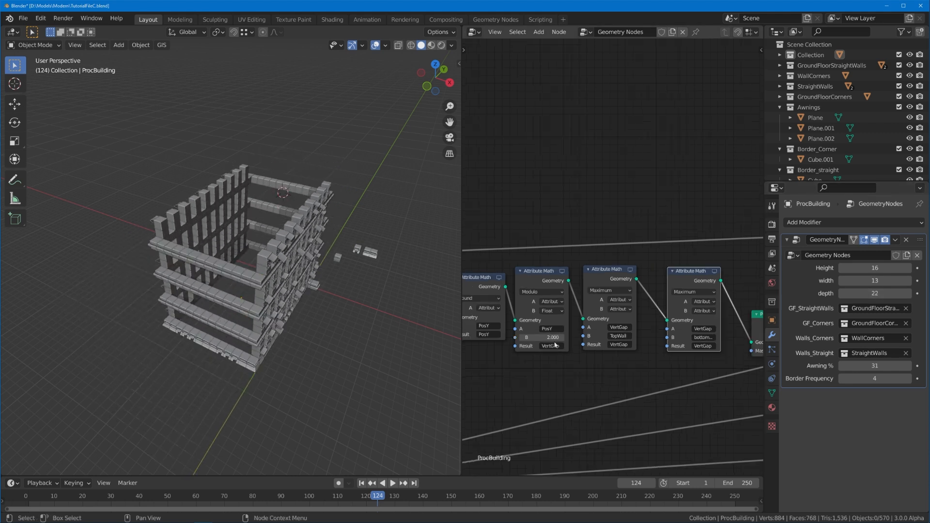
scroll(576, 338, down, 1)
drag(680, 272, 670, 272)
scroll(668, 269, down, 2)
middle_drag(477, 296, 602, 287)
scroll(602, 288, up, 1)
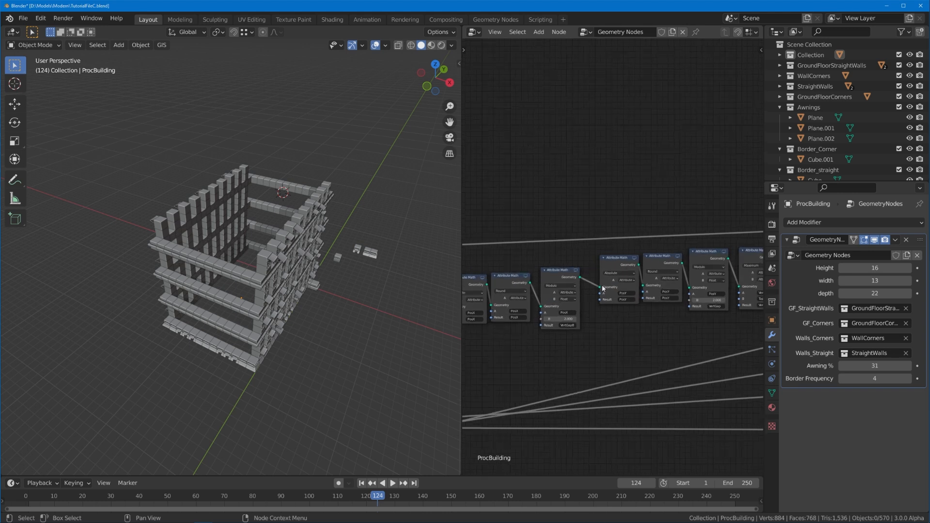
scroll(602, 288, down, 1)
scroll(641, 301, down, 3)
middle_drag(641, 302, 757, 313)
scroll(625, 268, up, 6)
click(617, 273)
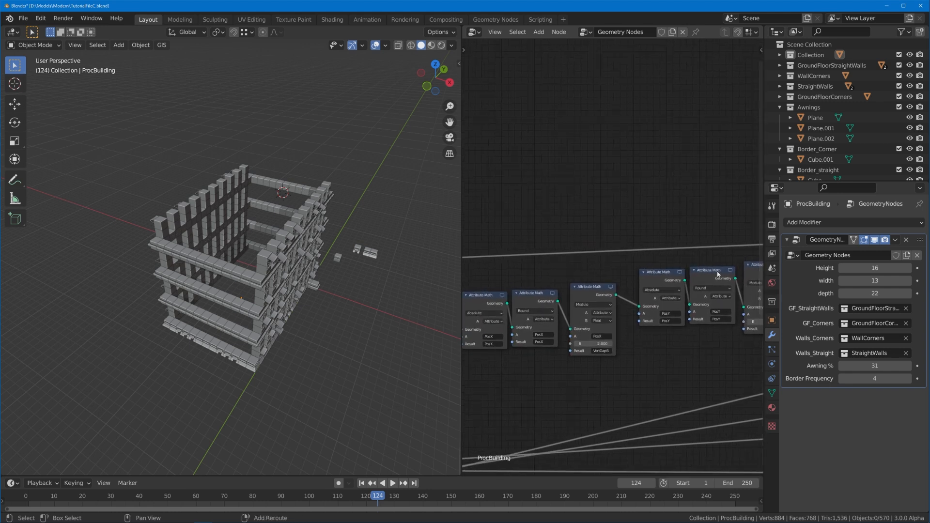
key(g)
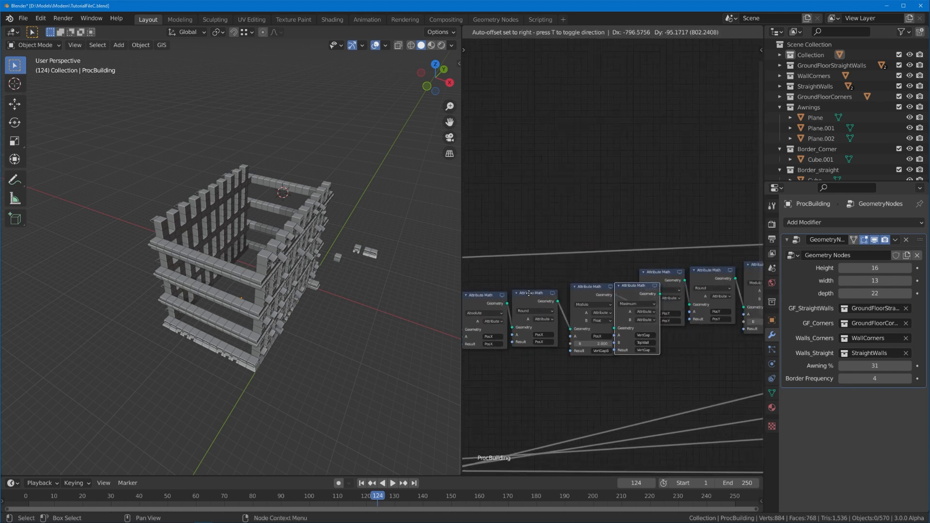
click(529, 293)
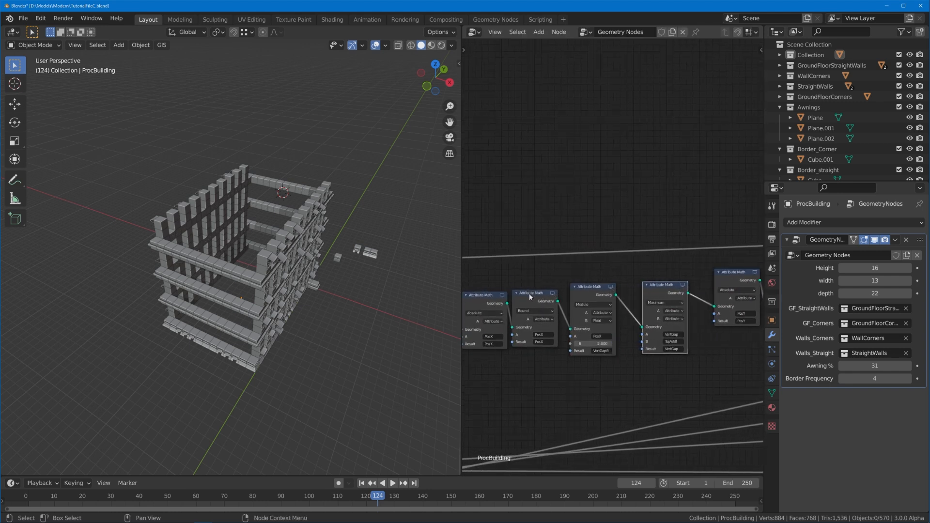
Step: Set both the A and Result attributes of the Maximum node following the PosX Modulo to VertGapB
click(676, 335)
text(B)
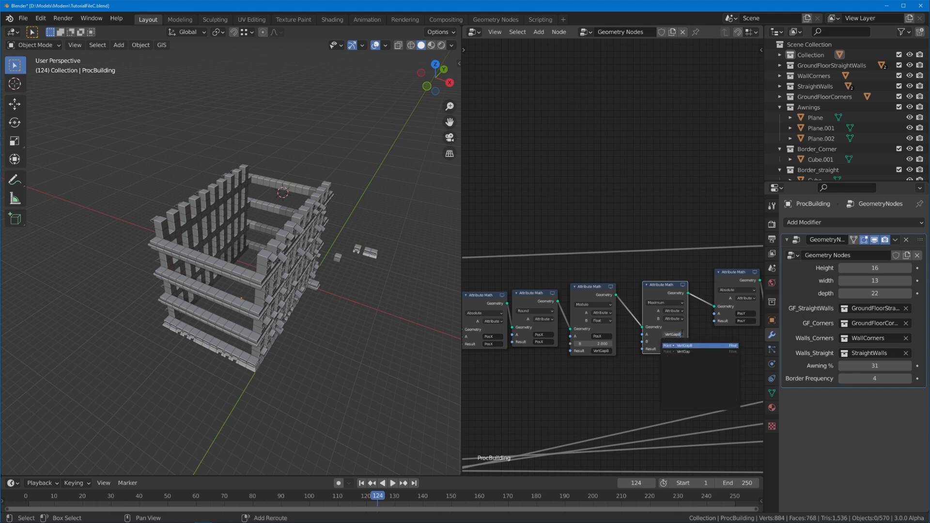
key(Return)
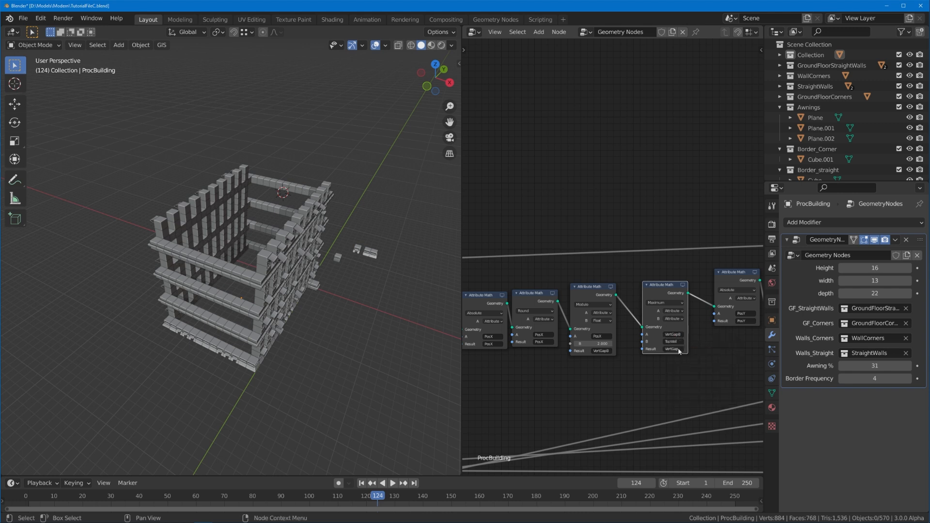
click(677, 349)
text(B)
key(Return)
scroll(683, 350, up, 1)
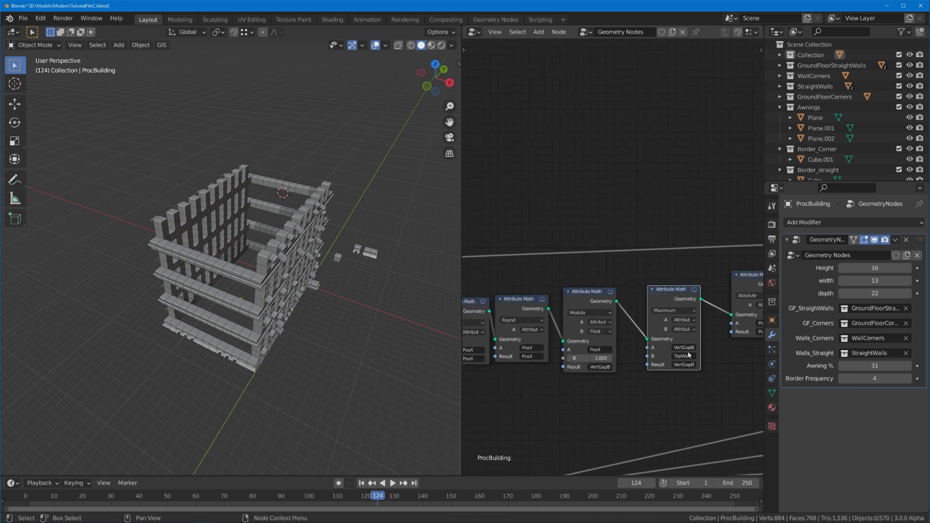
Step: Set the VertGapB Maximum node's B attribute to rightWall and move the node closer to the PosX Modulo node
click(682, 356)
text(rig)
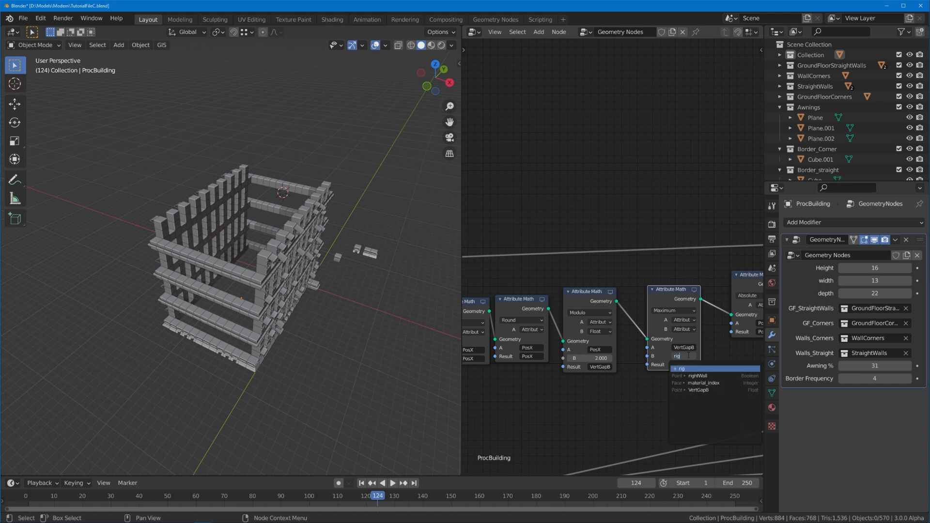
key(Down)
key(Return)
drag(667, 300, 656, 298)
Step: Duplicate the rightWall Maximum node directly after itself and set the copy's B attribute to leftWall
key(shift+d)
click(740, 293)
click(754, 350)
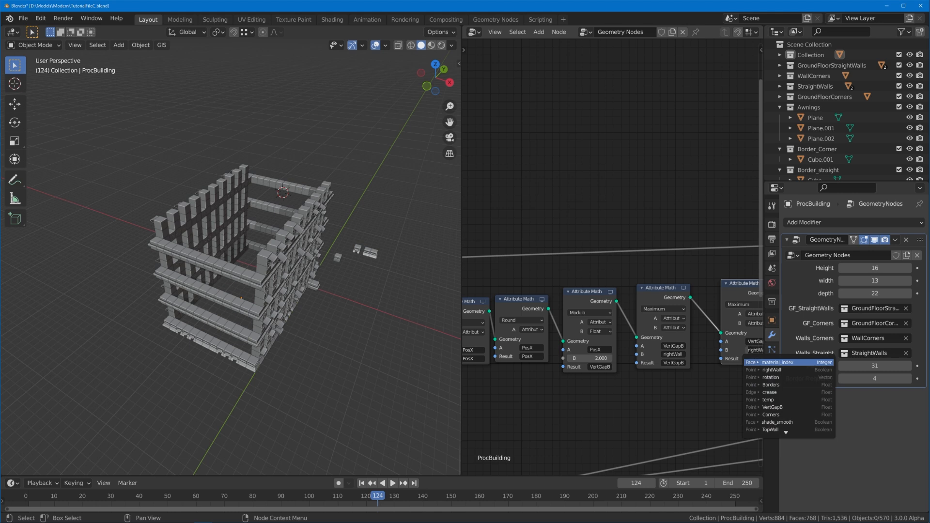
text(left)
key(Down)
key(Return)
Step: Add a copy of the bottomWall Maximum node before the groundFloor Point Separate node and set its operation to Multiply
scroll(692, 351, down, 6)
middle_drag(693, 351, 490, 323)
scroll(737, 360, up, 3)
middle_drag(687, 311, 583, 335)
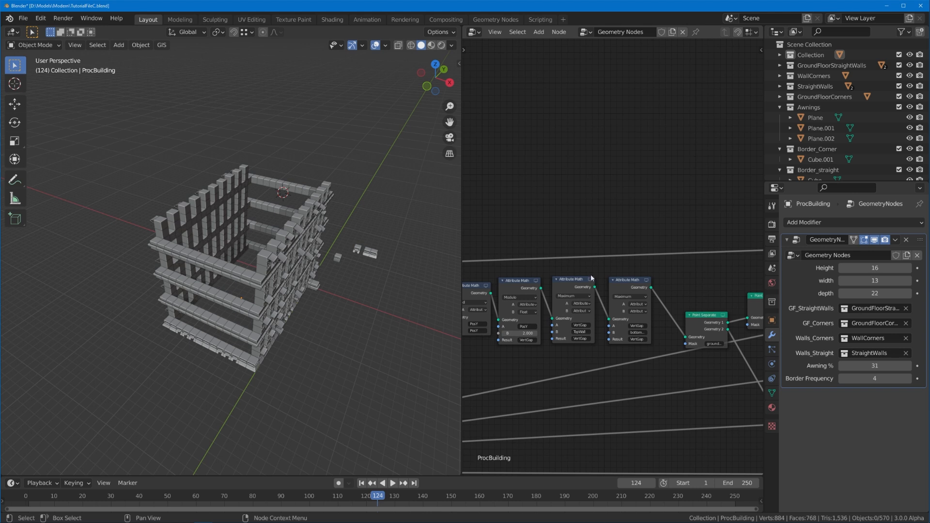
key(shift+a)
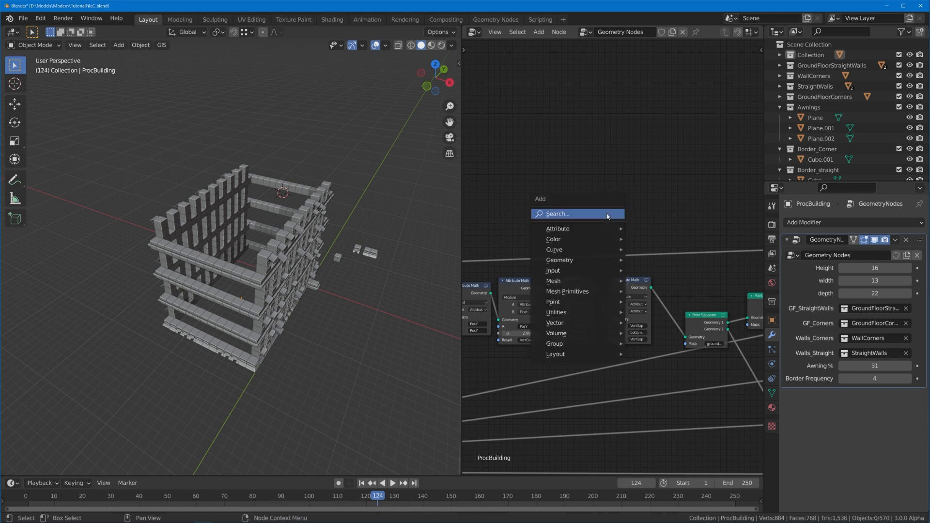
drag(622, 284, 633, 279)
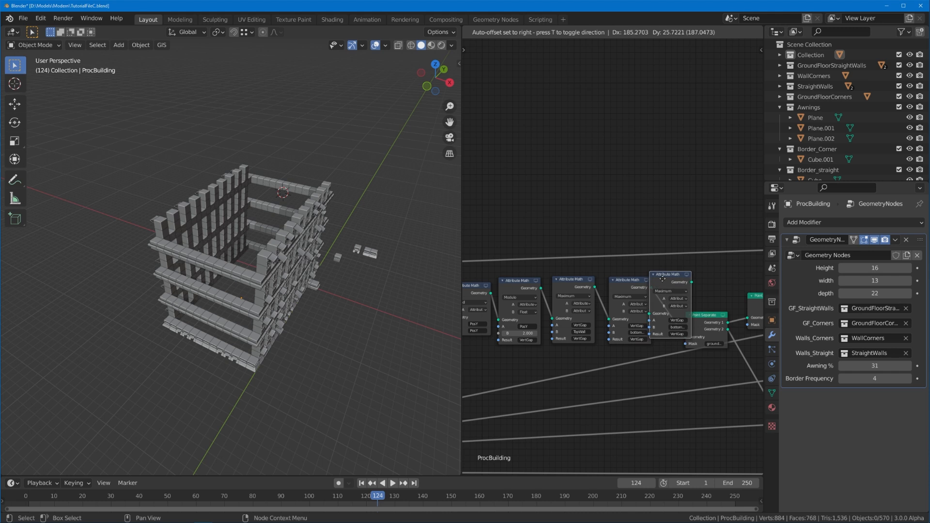
scroll(625, 276, up, 2)
middle_drag(613, 268, 588, 268)
drag(614, 268, 594, 272)
click(603, 288)
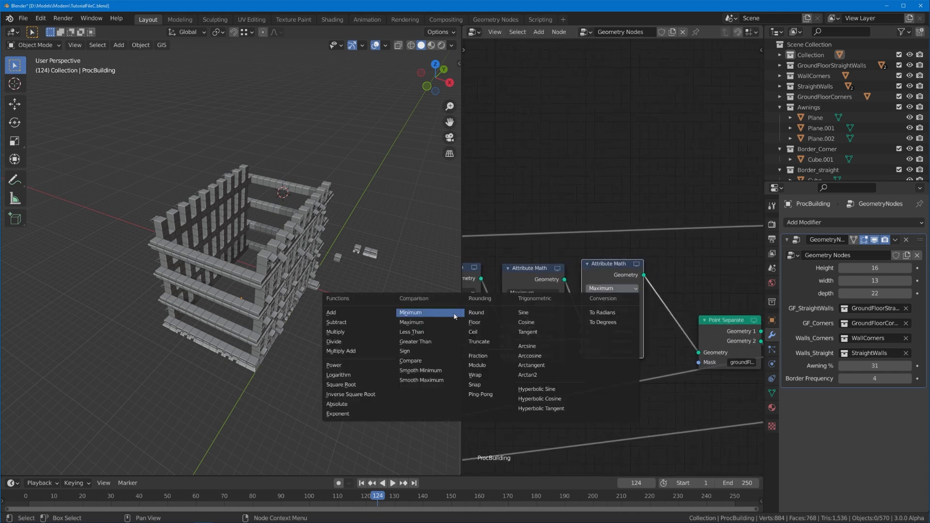
click(346, 331)
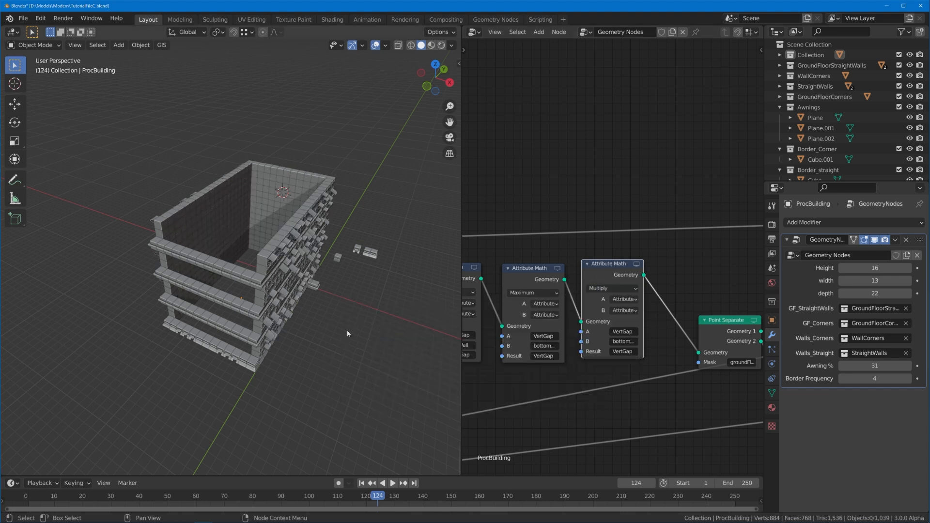
Step: Set the B attribute of the Multiply Attribute Math node before the groundFloor Point Separate node to VertGapB
click(631, 332)
click(625, 341)
click(625, 341)
text(Vert)
key(Down)
key(Down)
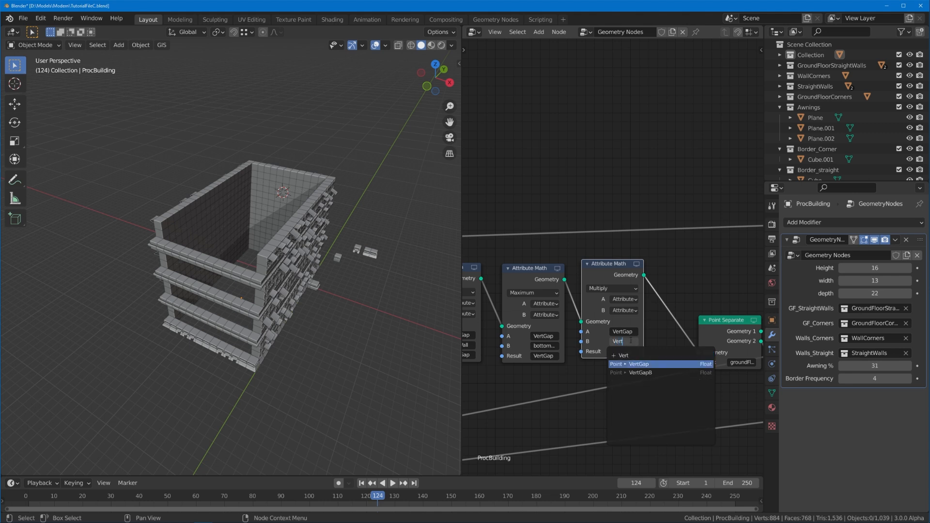
key(Return)
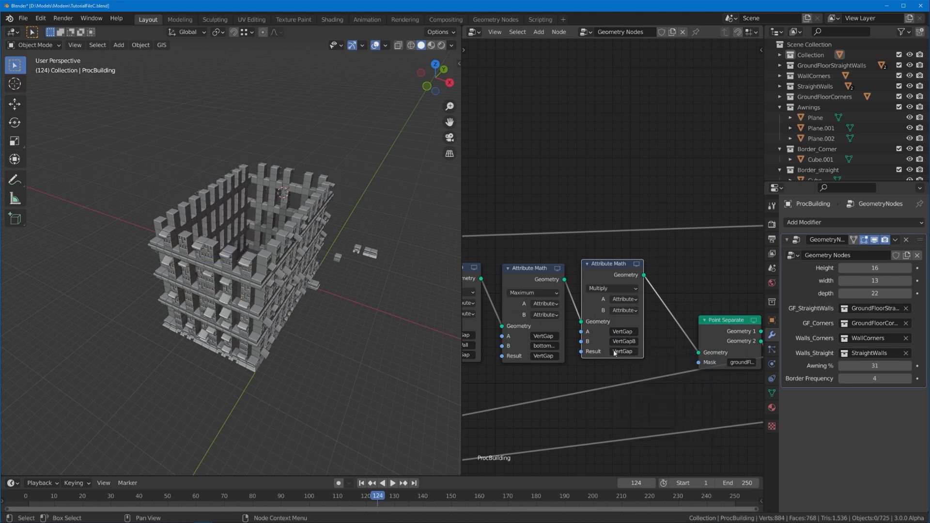
Step: Set the B value of both the PosY Modulo node and the PosX Modulo node to 4
scroll(621, 351, down, 2)
middle_drag(621, 351, 549, 308)
drag(658, 169, 642, 187)
middle_drag(579, 288, 631, 288)
scroll(539, 286, down, 2)
scroll(632, 240, up, 2)
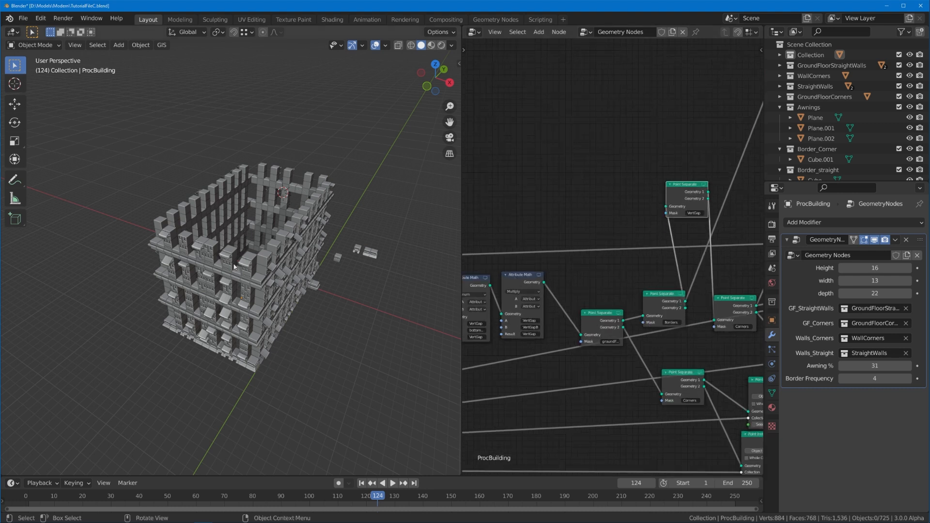
middle_drag(290, 277, 280, 212)
middle_drag(538, 315, 811, 310)
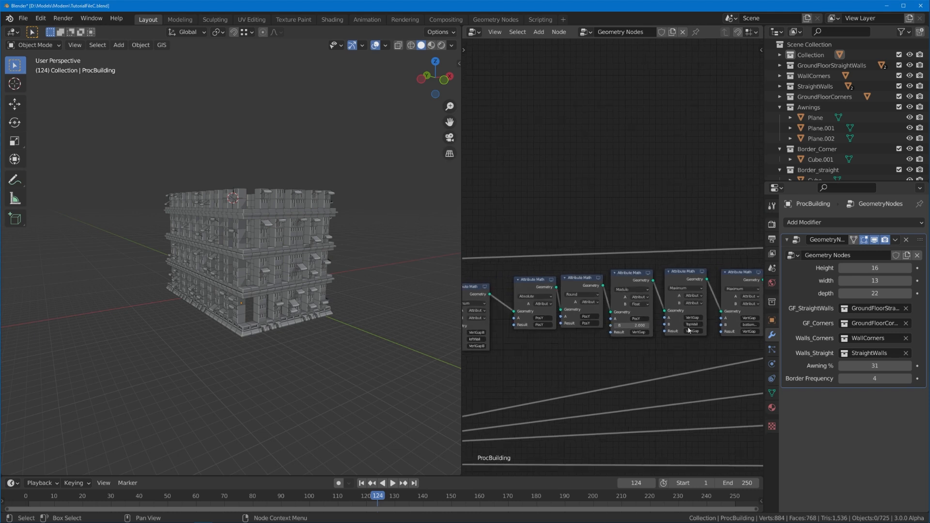
click(632, 325)
text(4)
key(Return)
middle_drag(543, 334, 738, 333)
click(548, 344)
text(4)
key(Return)
Step: Move the VertGap Point Separate node so it sits above the Borders Point Separate node
middle_drag(299, 306, 350, 319)
scroll(351, 319, up, 3)
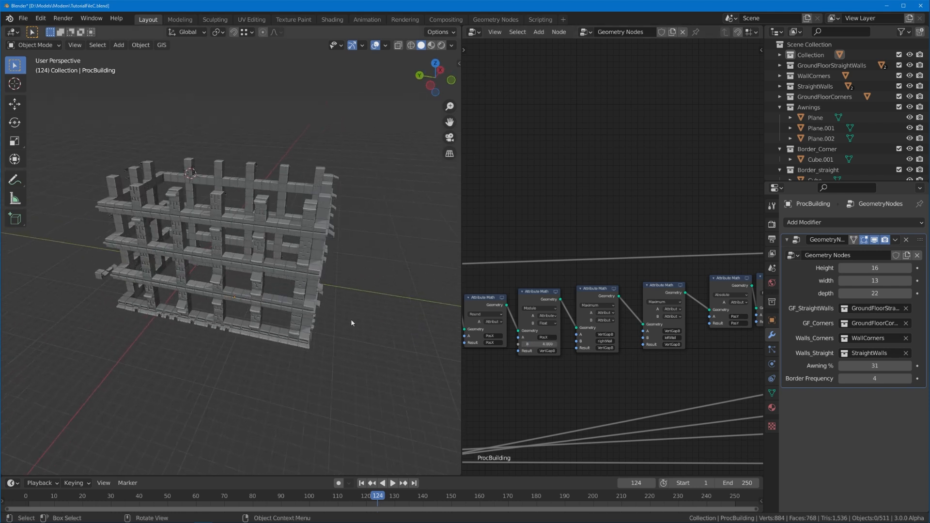
middle_drag(275, 301, 249, 231)
scroll(248, 231, down, 3)
middle_drag(606, 238, 641, 263)
scroll(643, 262, up, 3)
drag(582, 195, 585, 176)
scroll(571, 208, up, 1)
scroll(585, 175, down, 1)
middle_drag(590, 197, 565, 222)
scroll(565, 221, down, 1)
middle_drag(339, 237, 214, 257)
Step: Add a cube and, in Edit Mode, scale its mesh by 0.5 and move it 0.5 m up along Z
key(shift+a)
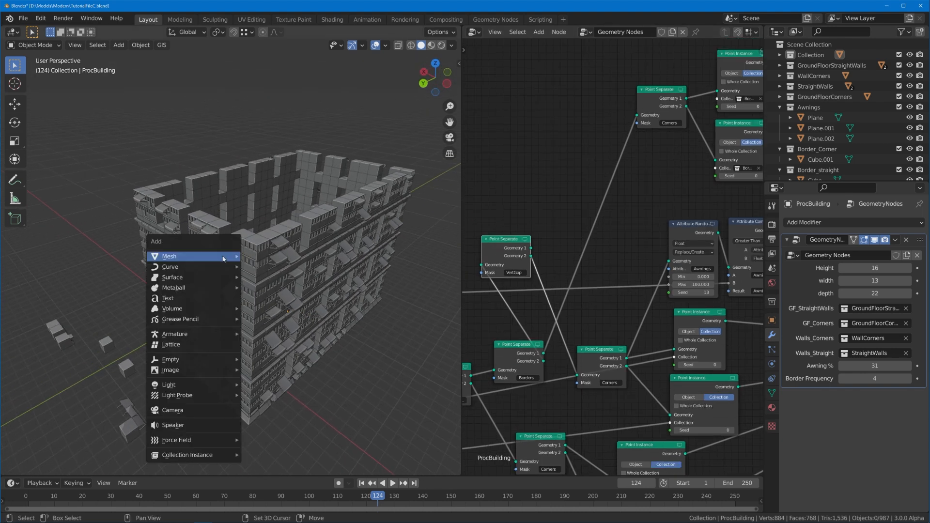
mouse_move(223, 259)
click(272, 267)
middle_drag(272, 267, 198, 290)
key(Tab)
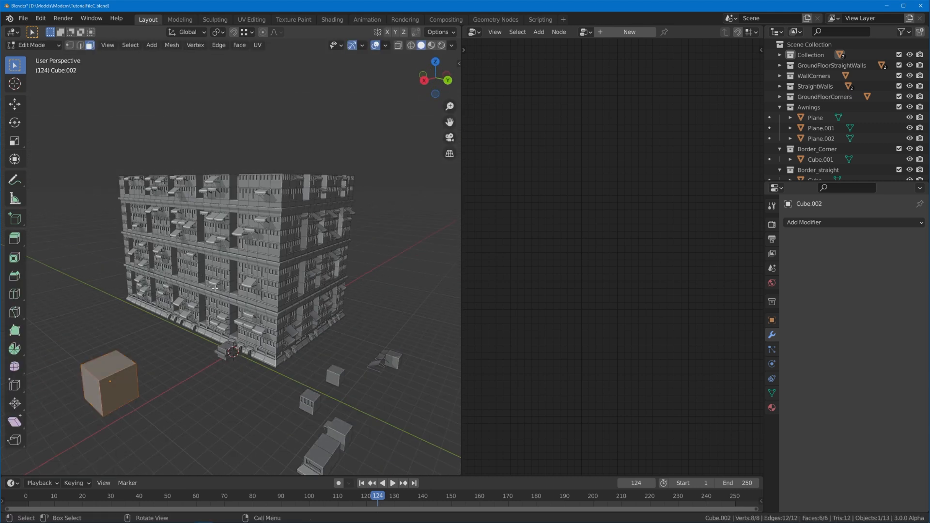
text(s.5)
key(Return)
text(gz)
text(.5)
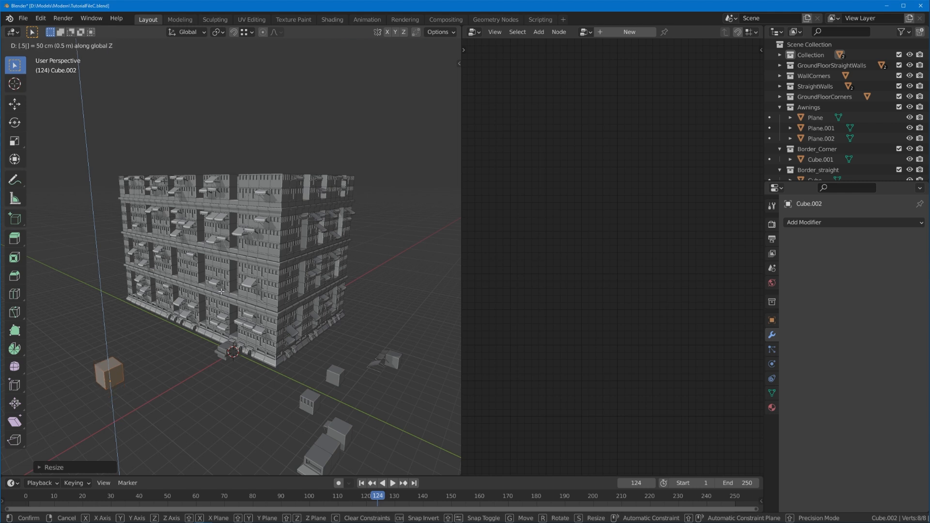
key(Return)
key(Tab)
Step: Move the new cube into a new collection named Gaps
key(m)
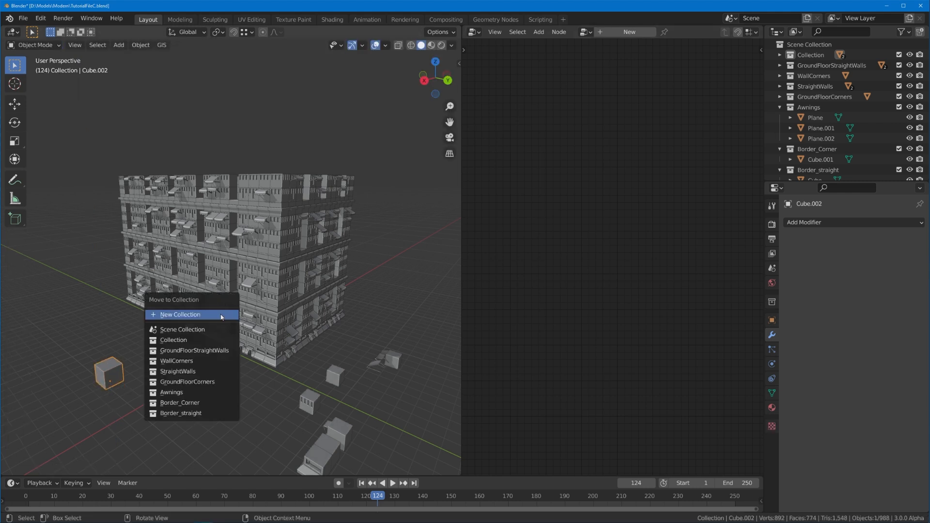
click(221, 316)
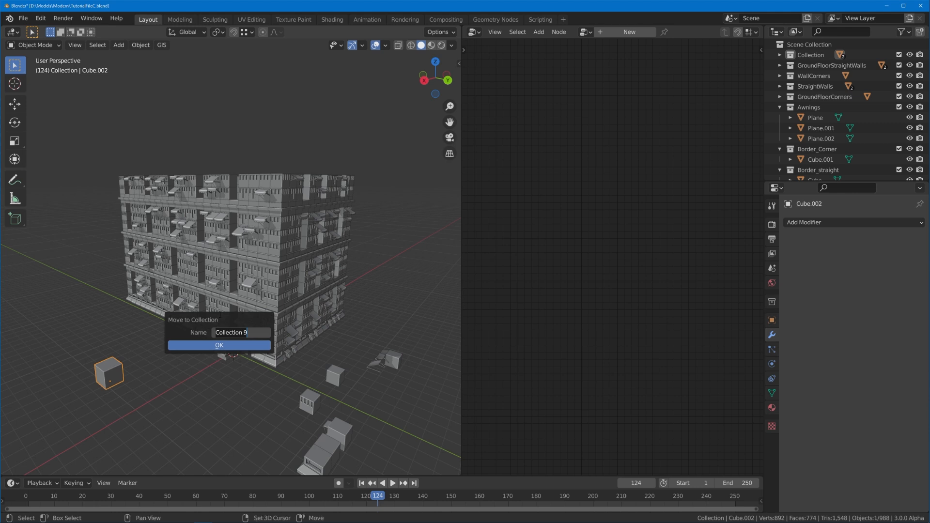
key(ctrl+a)
text(Gaps)
key(Return)
key(Return)
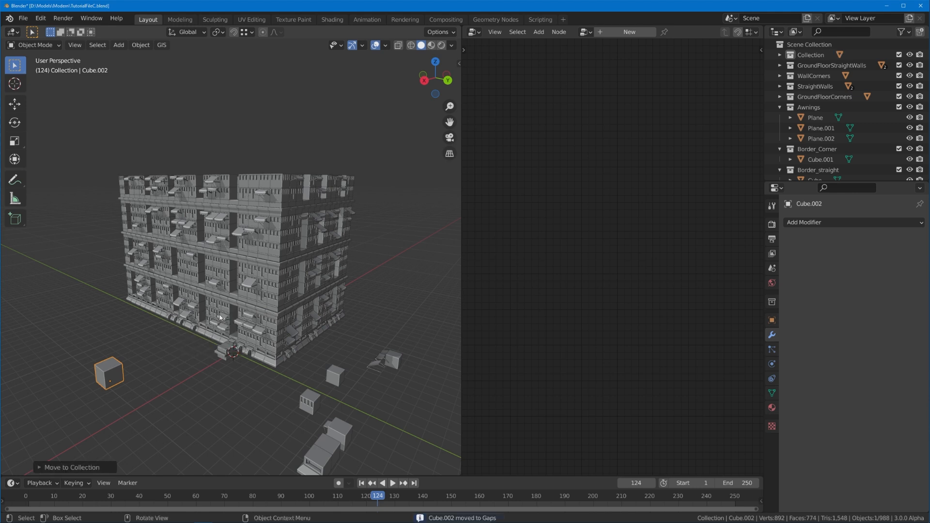
scroll(770, 160, down, 3)
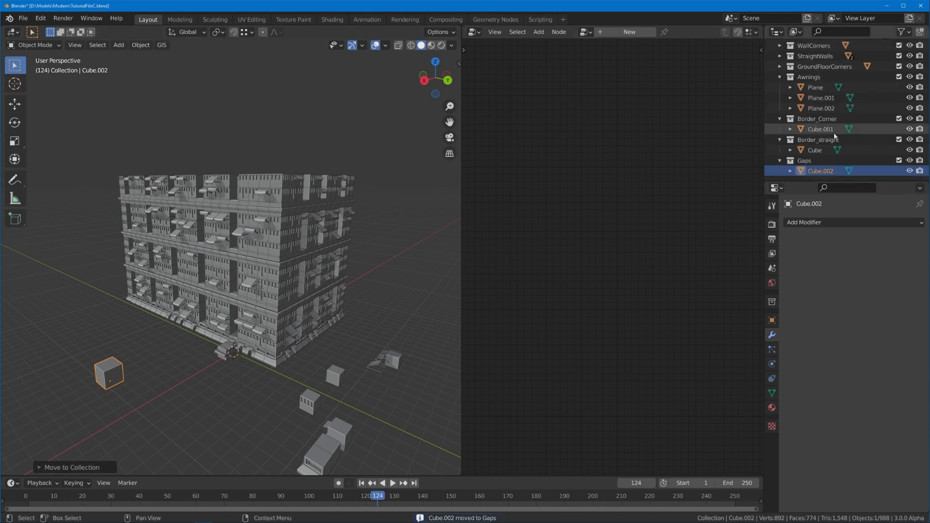
Step: In the building's node tree, duplicate a border Point Instance node and set the copy's collection to Gaps
click(340, 205)
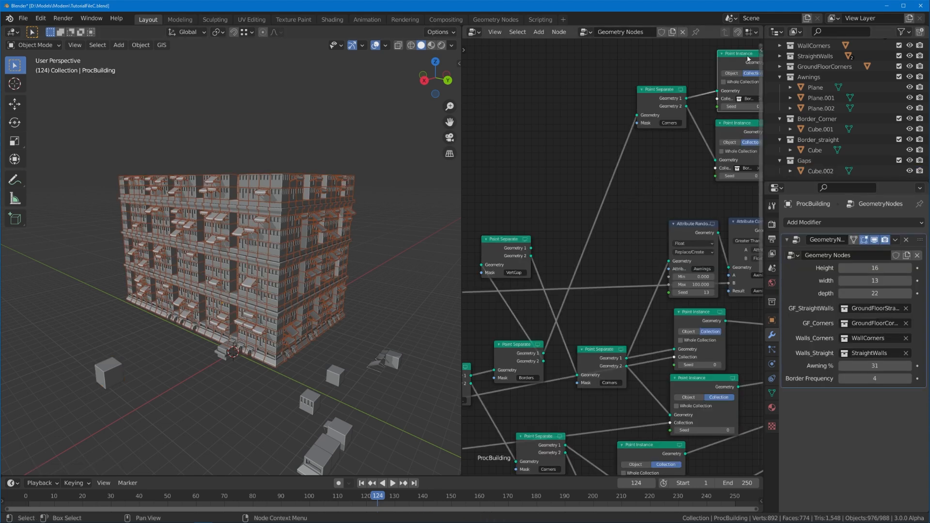
drag(739, 59, 545, 129)
click(552, 168)
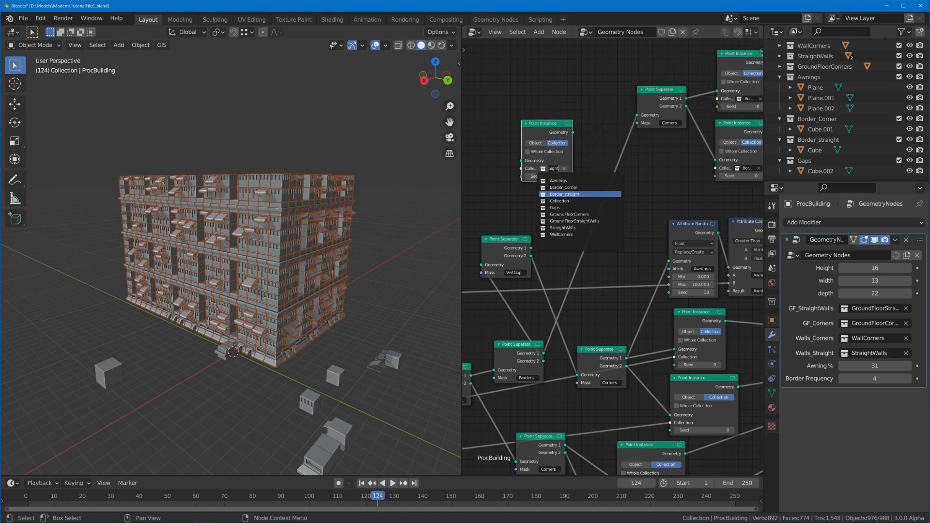
text(ga)
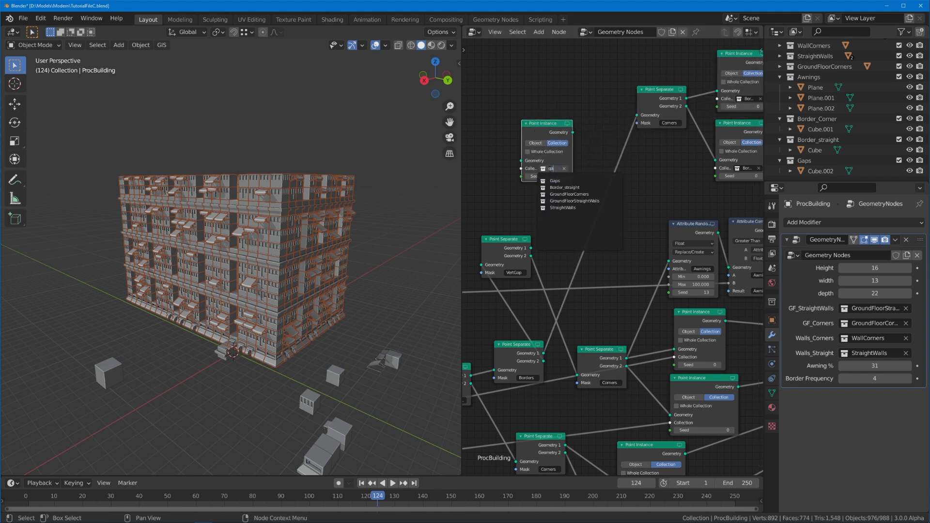
key(Return)
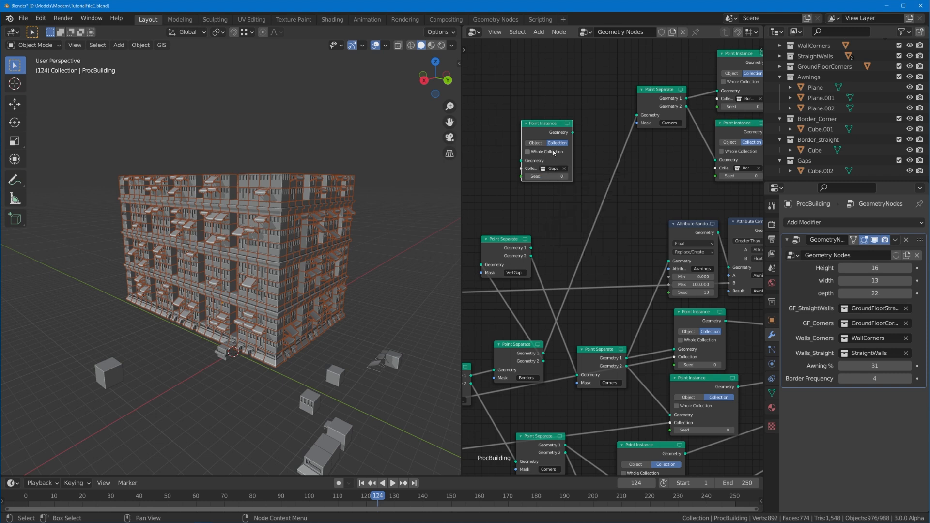
Step: Connect the VertGap Point Separate's Geometry 1 to the Gaps Point Instance and link that instance to the Join Geometry node
drag(531, 248, 524, 172)
scroll(513, 179, down, 3)
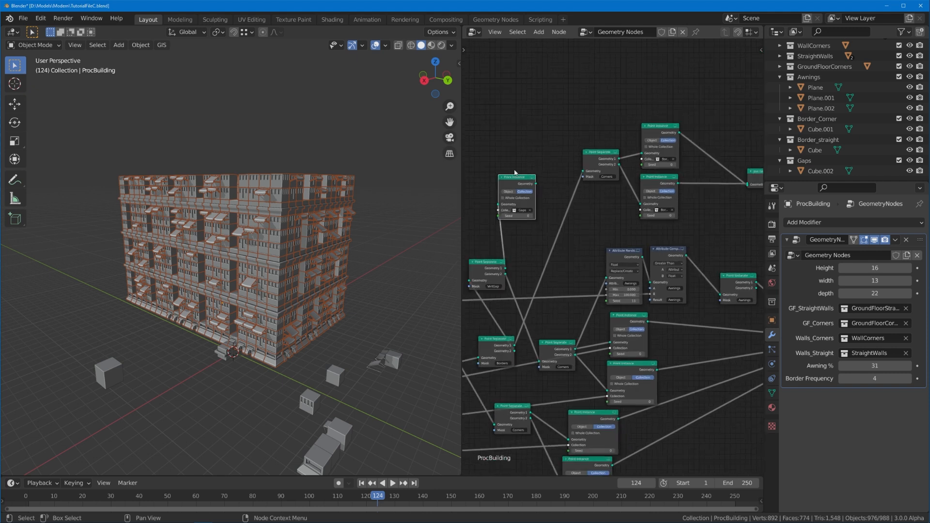
middle_drag(531, 184, 503, 187)
drag(497, 187, 709, 190)
Step: Select the gap cube and clear its location
click(399, 282)
middle_drag(216, 393, 335, 373)
click(358, 381)
key(alt+g)
Step: In Edit Mode, move a side face of the gap cube along the Y axis
key(Tab)
click(248, 358)
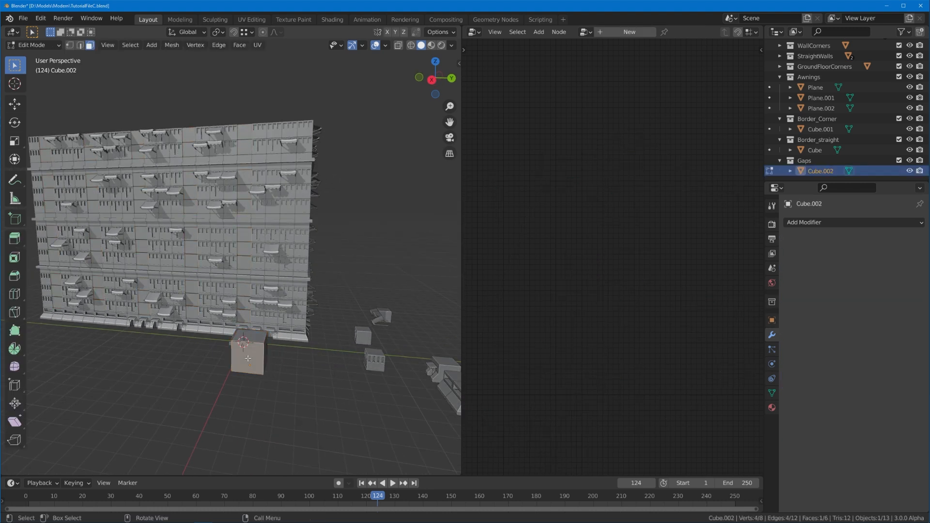
click(265, 356)
middle_drag(264, 357, 286, 383)
click(281, 415)
middle_drag(282, 415, 310, 421)
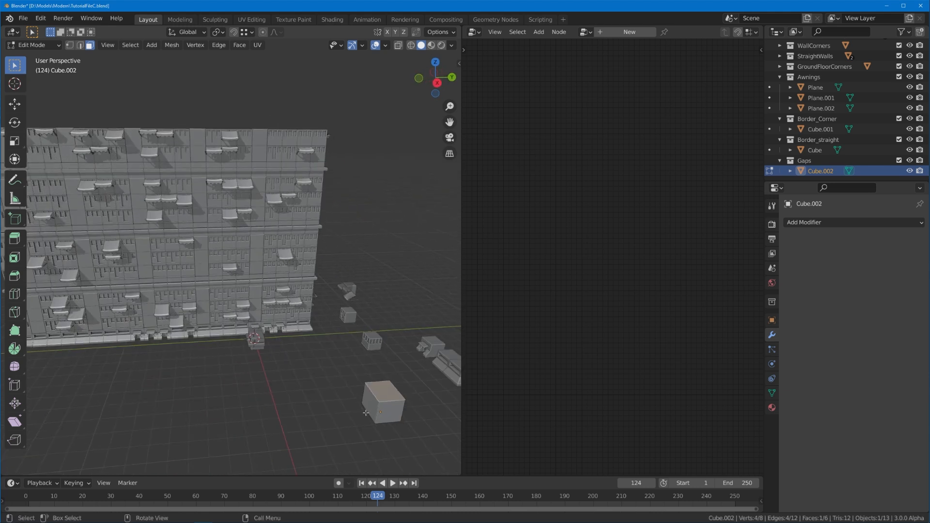
click(376, 407)
middle_drag(374, 395, 391, 389)
key(g)
key(y)
click(396, 388)
key(Tab)
Step: Reselect the building and shift the groundFloor Point Separate node away from the Borders Point Separate node
middle_drag(301, 385, 274, 342)
shift+middle_drag(274, 342, 335, 350)
scroll(335, 350, down, 3)
scroll(335, 350, up, 3)
click(292, 310)
scroll(606, 300, down, 3)
middle_drag(544, 299, 611, 312)
scroll(611, 312, up, 1)
scroll(611, 311, up, 1)
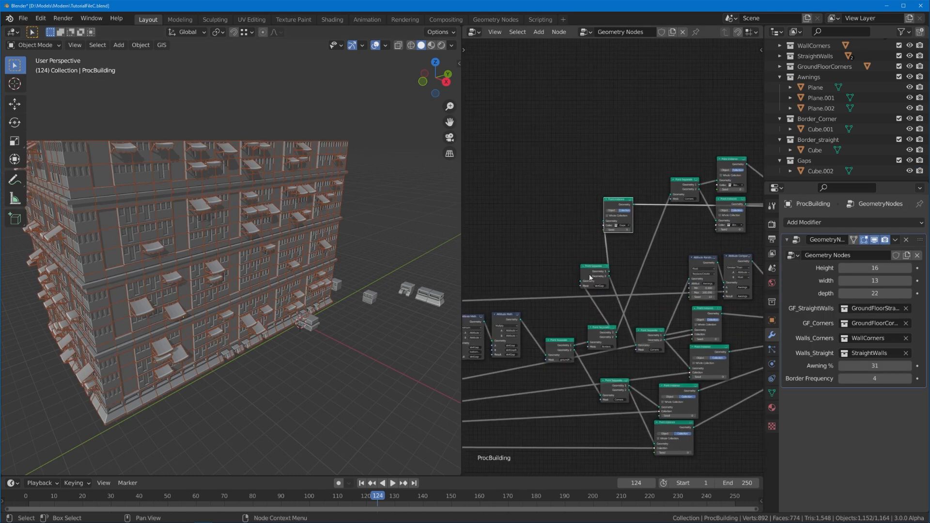
scroll(557, 331, up, 2)
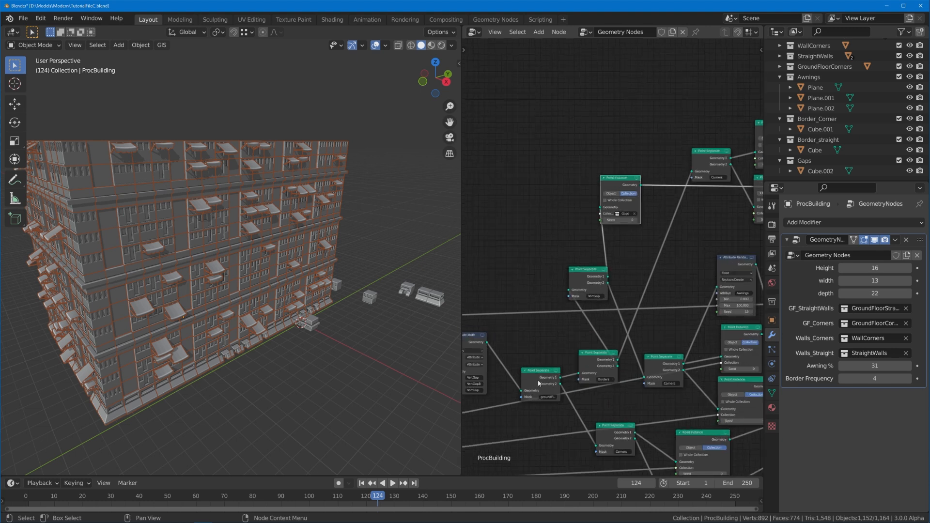
drag(554, 374, 535, 372)
Step: Try to place the VertGap Point Separate before the Borders one, feeding the Borders Geometry 2 output into the Corners Point Separate
drag(614, 367, 647, 376)
mouse_move(575, 361)
mouse_down()
mouse_move(593, 365)
mouse_move(569, 290)
mouse_move(574, 374)
mouse_up()
click(330, 376)
middle_drag(330, 375, 233, 240)
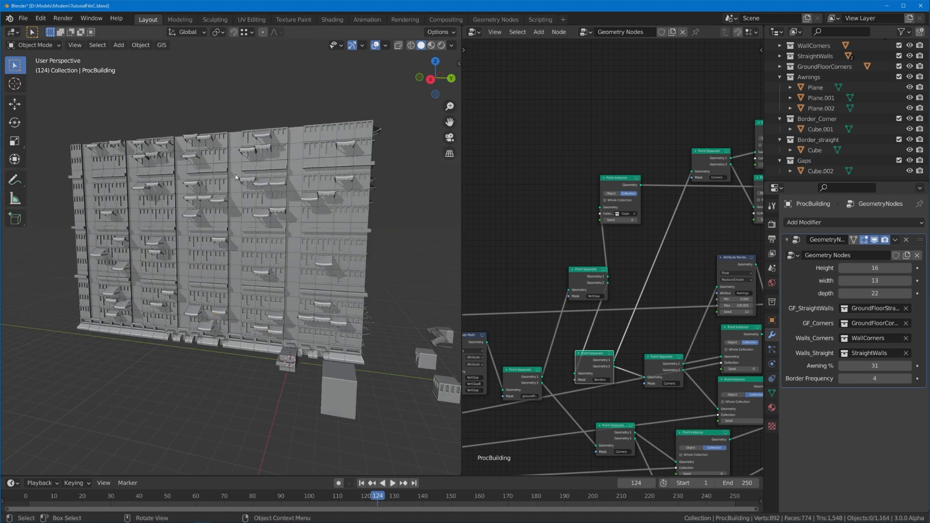
middle_drag(273, 415, 307, 405)
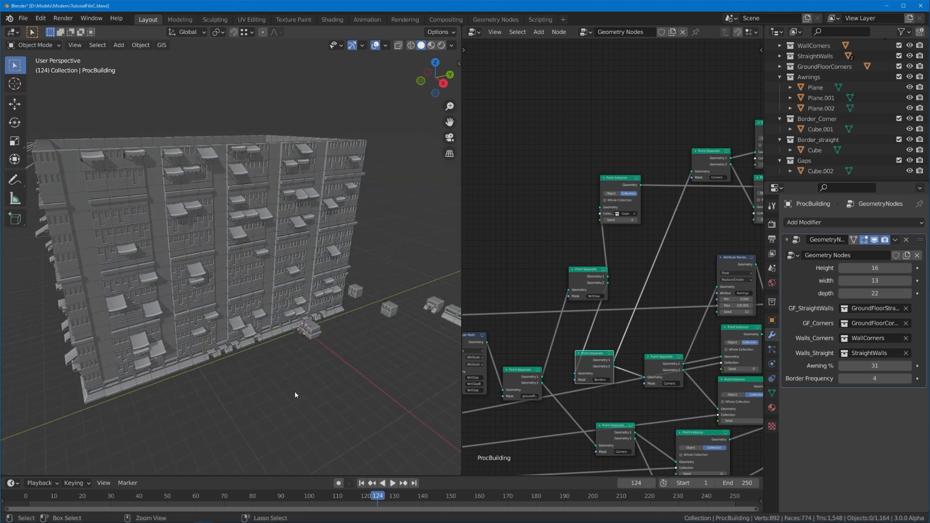
Step: Undo the rewiring of the VertGap and Borders Point Separate nodes
key(a)
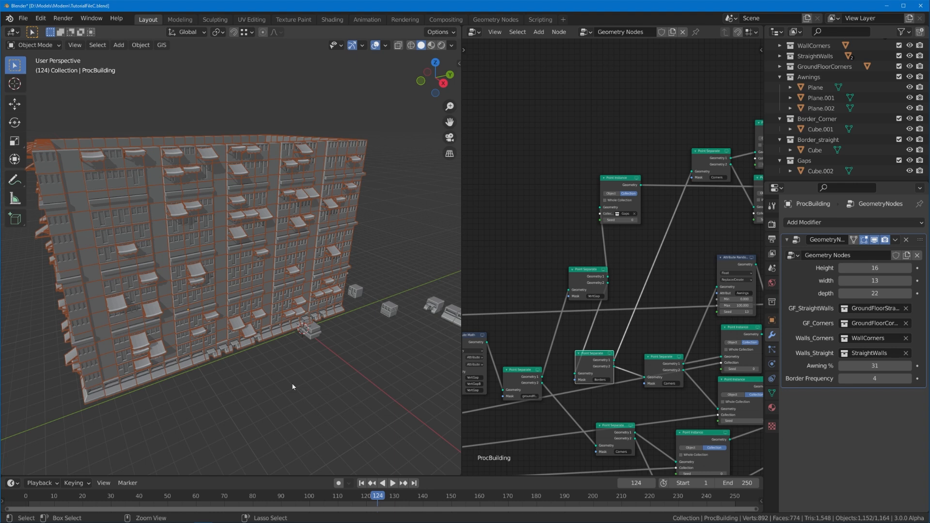
key(ctrl+z)
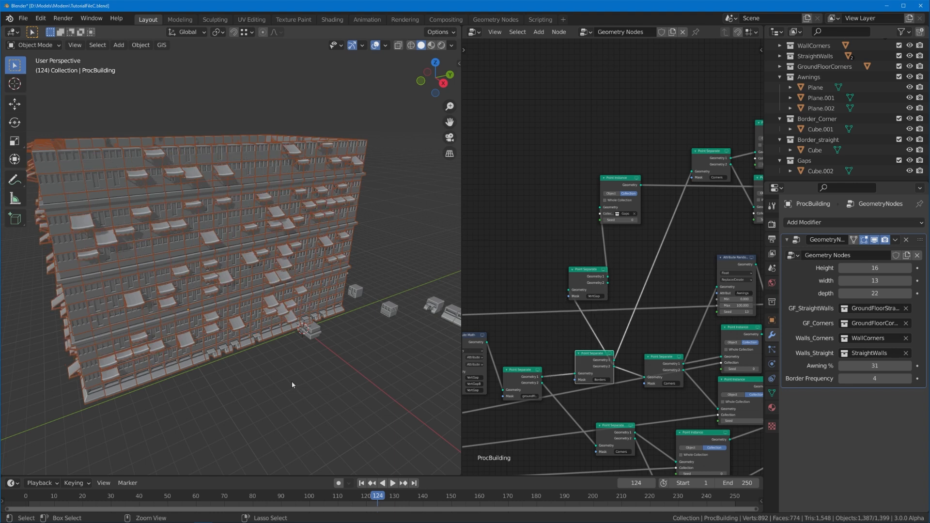
key(ctrl+z)
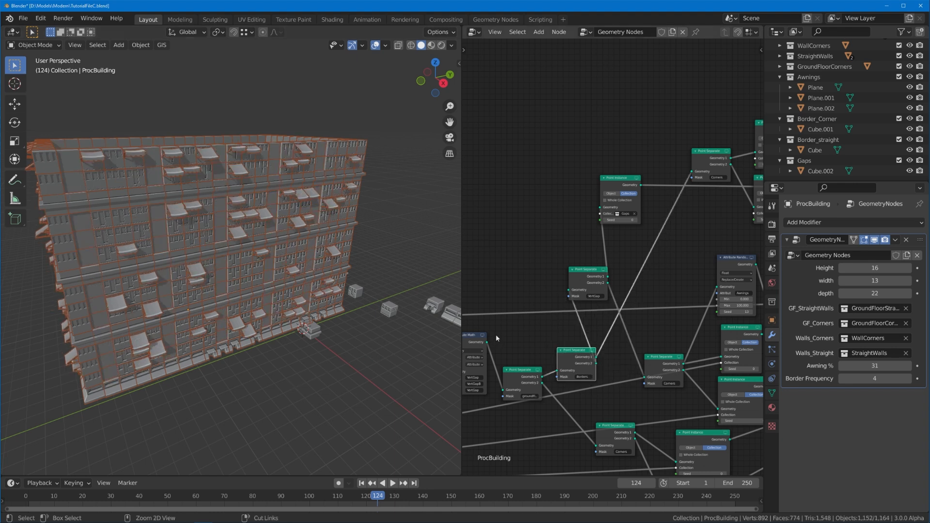
key(alt+a)
middle_drag(275, 386, 304, 349)
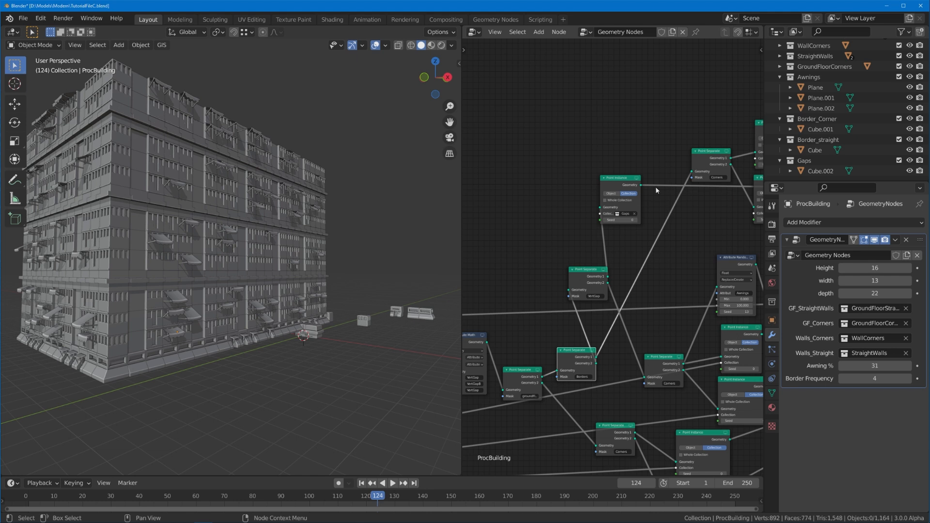
Step: Add a group input to the node tree after Border Frequency and name it GapFrequency
key(n)
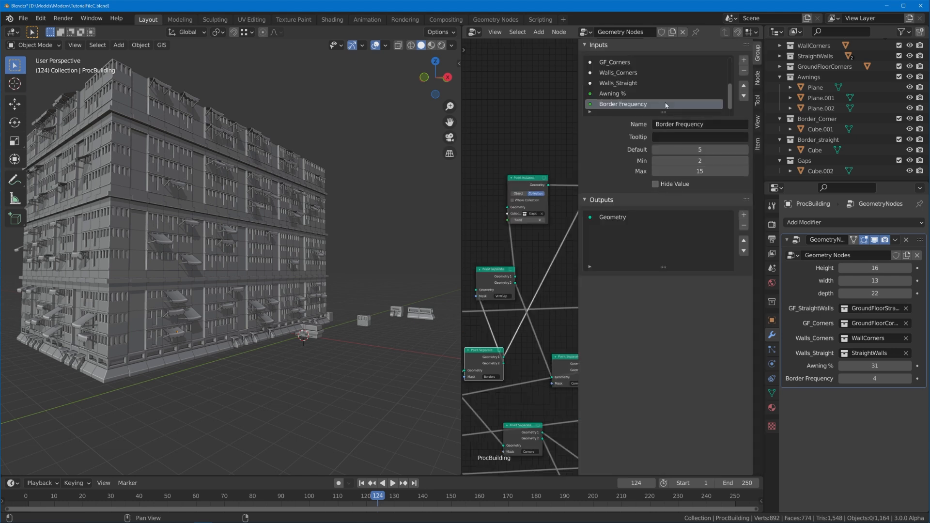
click(745, 60)
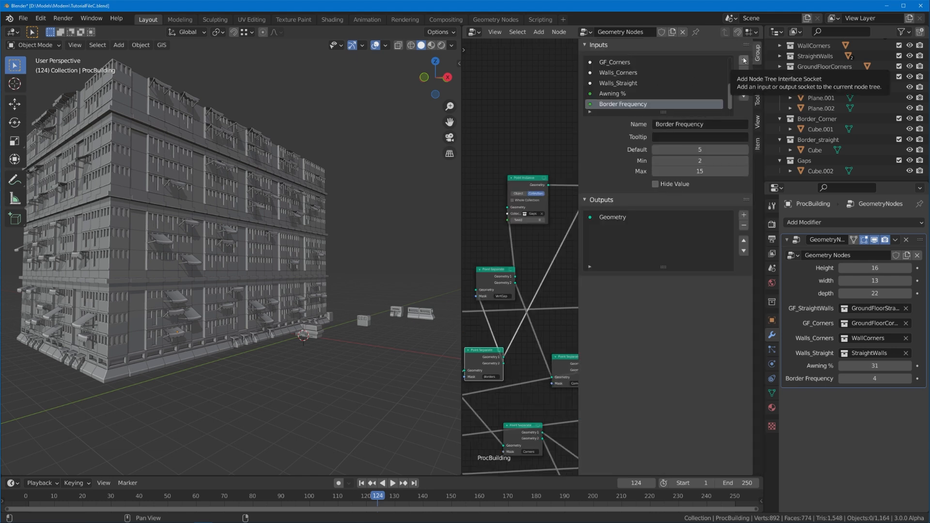
double_click(632, 103)
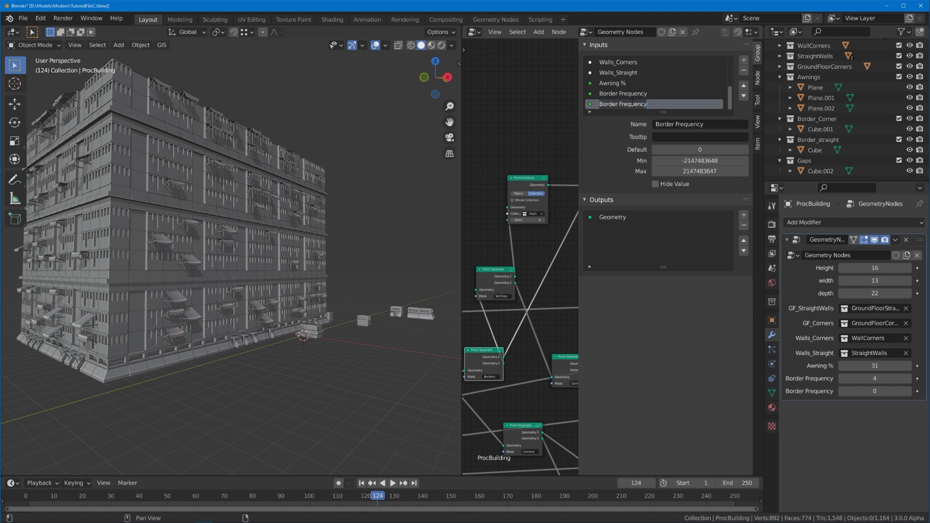
text(GapFrequency)
key(Return)
key(n)
Step: Connect the Group Input's GapFrequency output to the B input of the PosX Modulo node
scroll(596, 171, down, 5)
middle_drag(596, 172, 699, 106)
middle_drag(643, 217, 637, 237)
scroll(624, 237, up, 6)
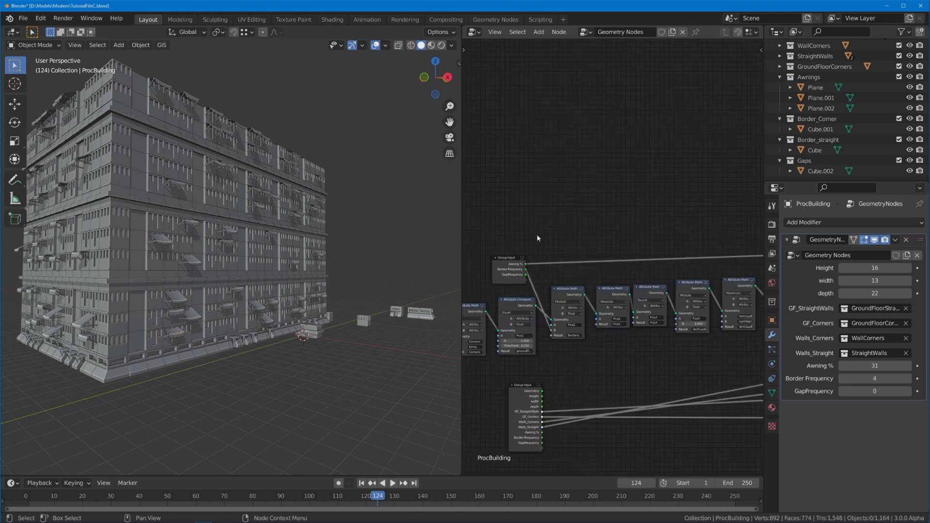
scroll(538, 262, up, 2)
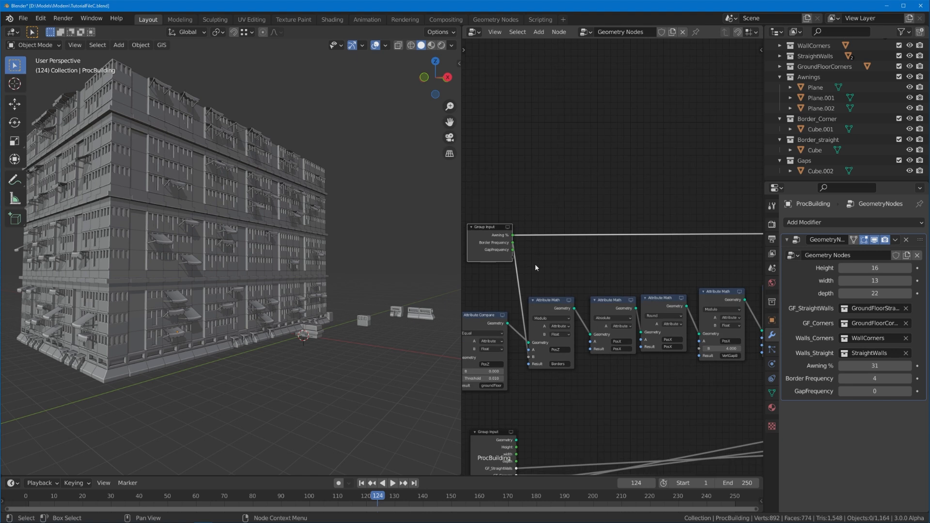
drag(512, 250, 699, 350)
scroll(488, 254, down, 3)
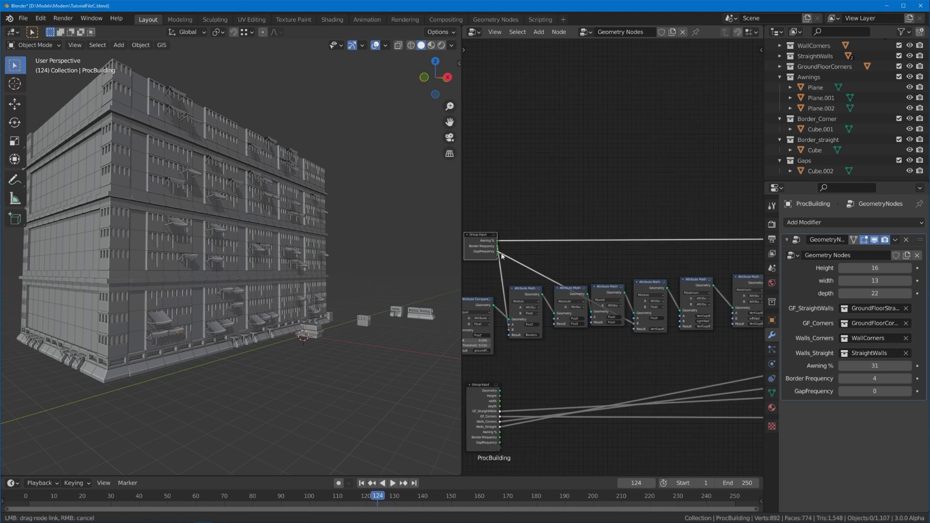
Step: Move the upper Group Input node to just above the PosX Modulo node
scroll(489, 254, down, 3)
drag(466, 246, 606, 236)
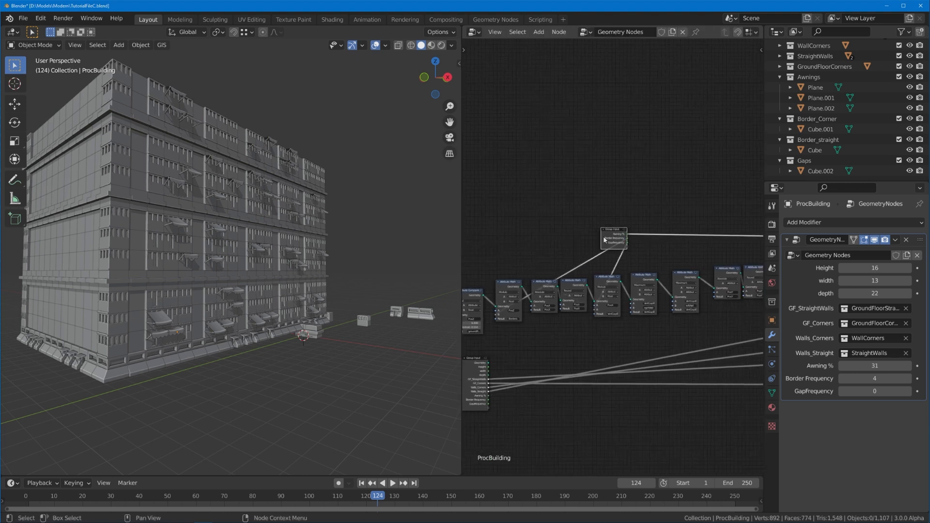
middle_drag(638, 236, 508, 236)
scroll(509, 246, up, 2)
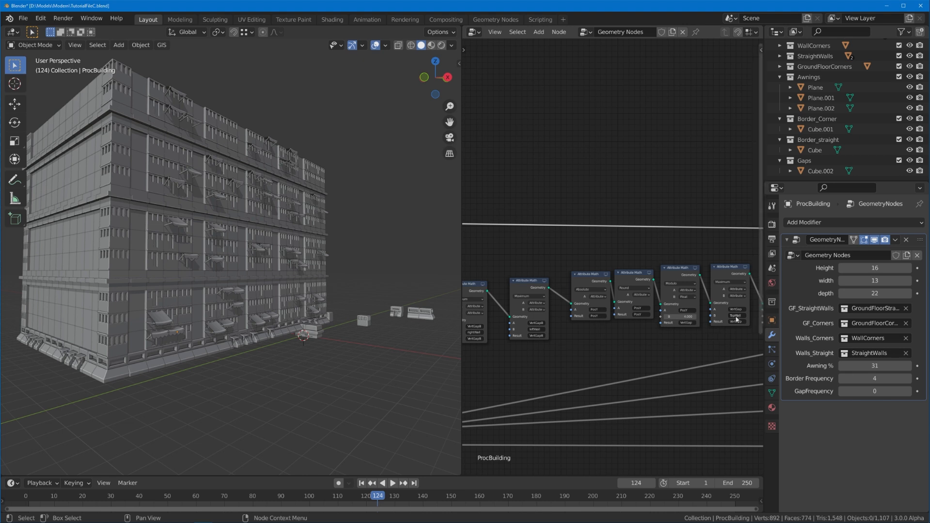
Step: Connect the Group Input's GapFrequency output to the B input of the PosY Modulo node and move the Group Input node to the start of the Modulo chain
scroll(489, 246, down, 1)
drag(495, 246, 669, 309)
scroll(602, 243, down, 1)
middle_drag(603, 243, 738, 239)
drag(670, 260, 531, 273)
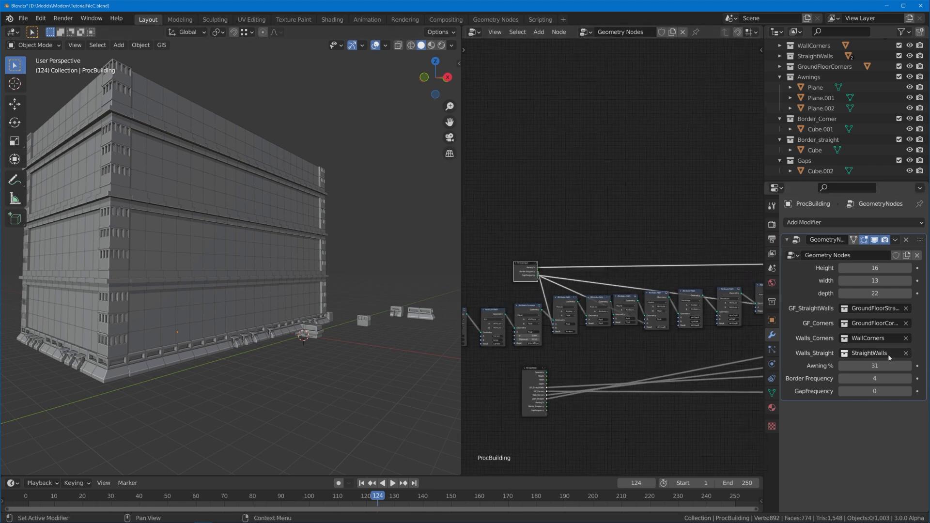
Step: Set the building modifier's GapFrequency to 5 and inspect the gaps from several sides
click(903, 390)
click(903, 390)
middle_drag(435, 392, 346, 291)
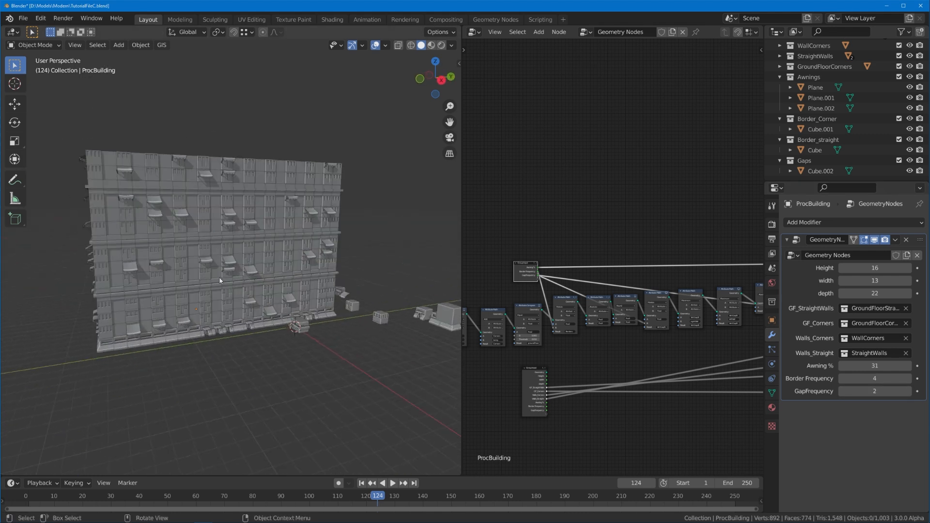
click(909, 391)
click(909, 391)
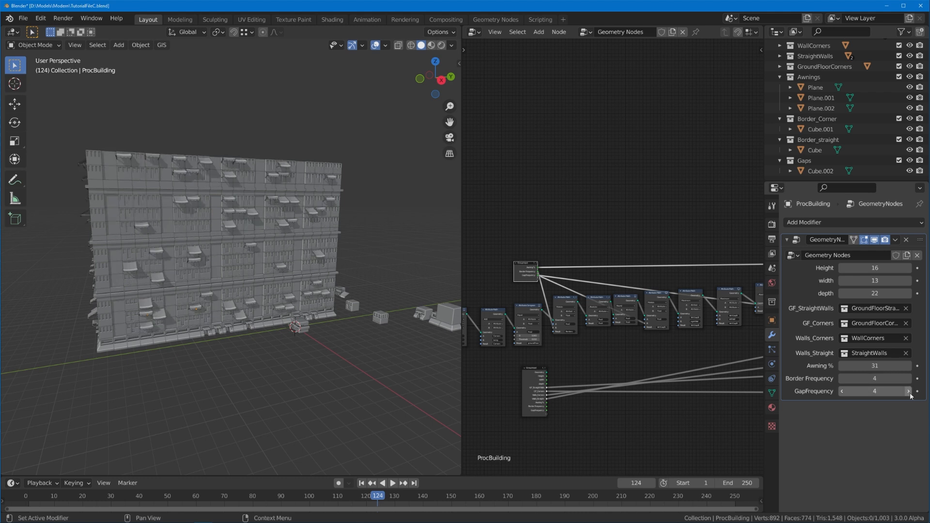
click(909, 391)
scroll(291, 343, up, 4)
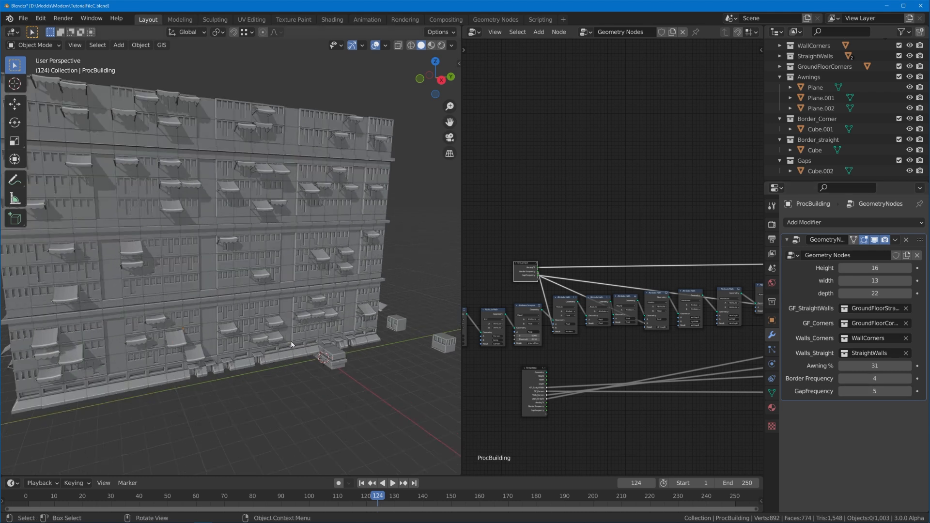
middle_drag(291, 344, 213, 352)
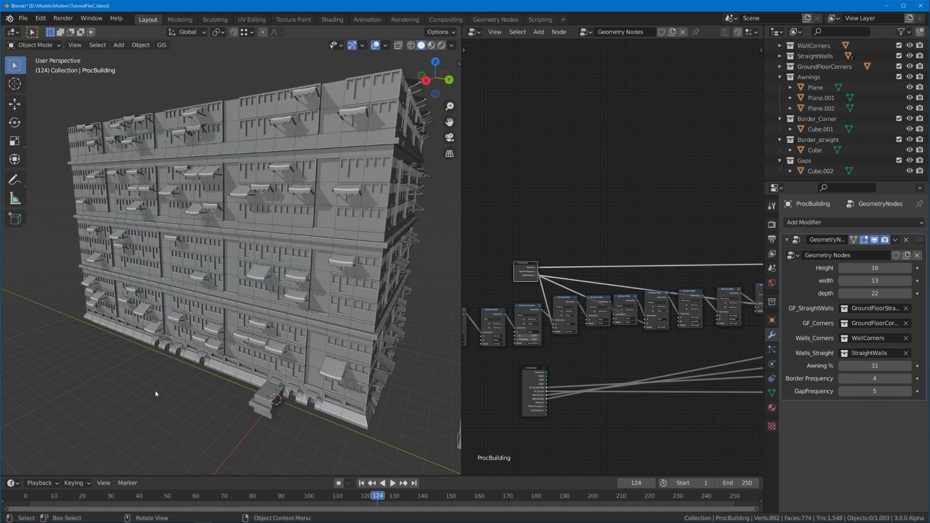
middle_drag(166, 370, 234, 246)
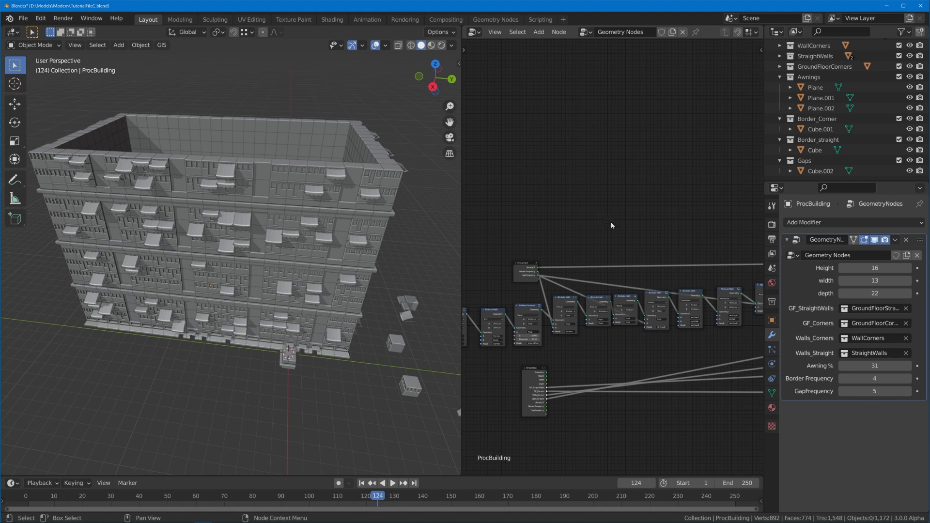
middle_drag(298, 276, 364, 254)
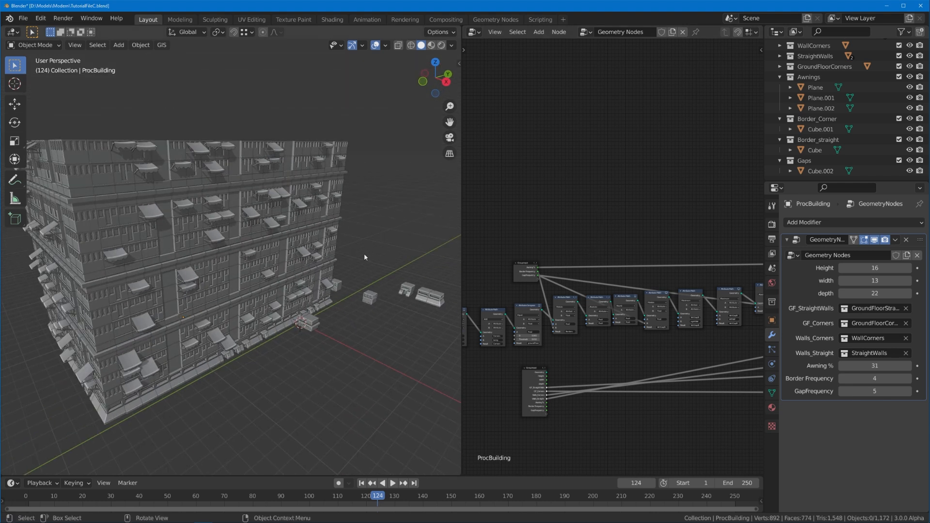
Step: Find and select the Attribute Compare node that compares PosZ and writes the groundFloor attribute
scroll(660, 357, up, 2)
middle_drag(670, 349, 761, 282)
scroll(635, 320, up, 3)
scroll(603, 312, down, 2)
scroll(630, 280, up, 5)
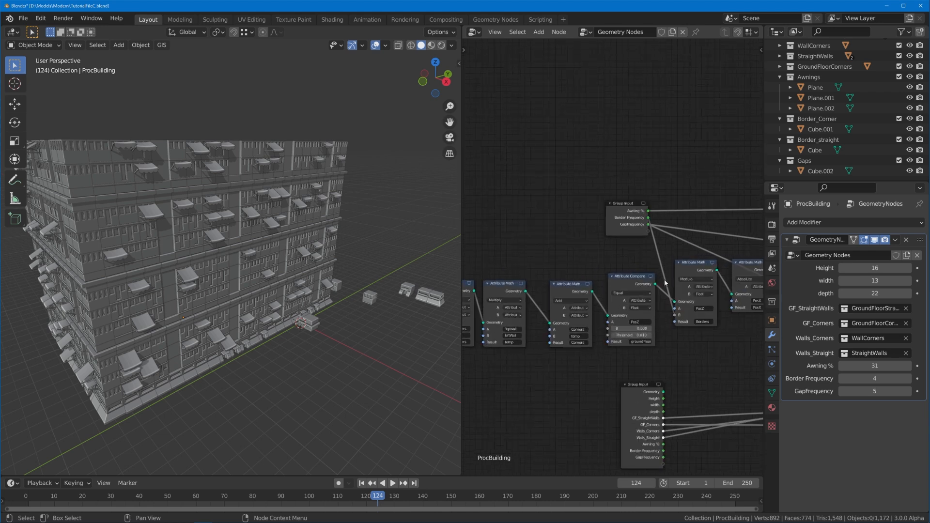
middle_drag(516, 276, 725, 227)
middle_drag(573, 250, 550, 230)
middle_drag(758, 235, 609, 251)
scroll(609, 252, up, 2)
click(568, 248)
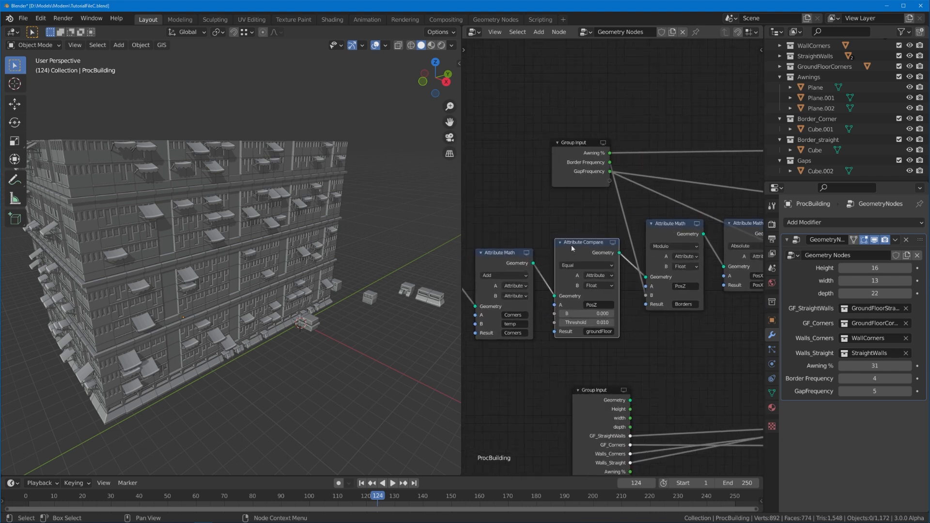
Step: Try a B value of 6 on the groundFloor Attribute Compare node and undo it
middle_drag(341, 303, 338, 282)
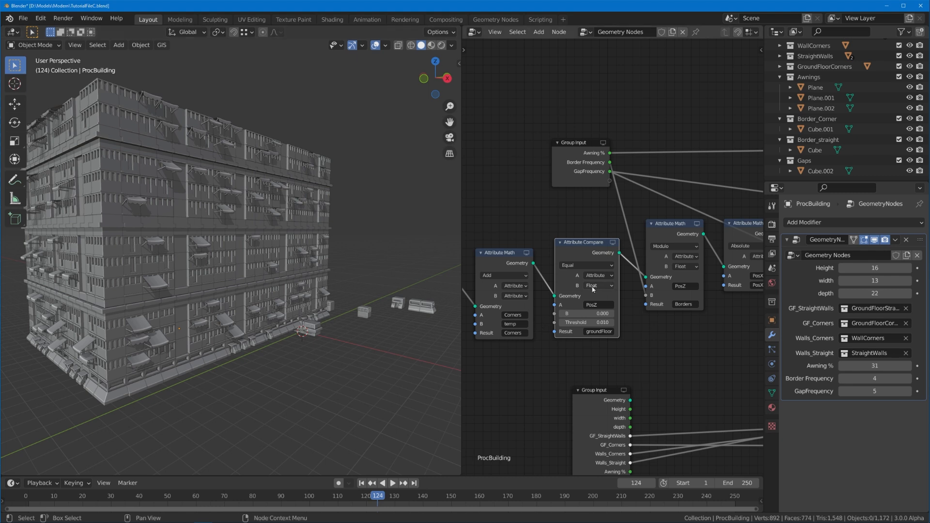
click(590, 314)
text(6)
key(Return)
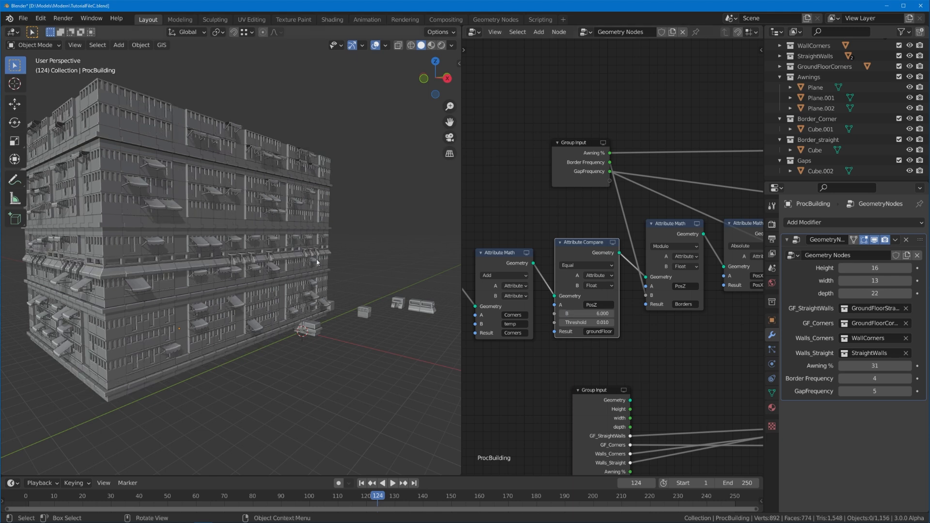
key(ctrl+z)
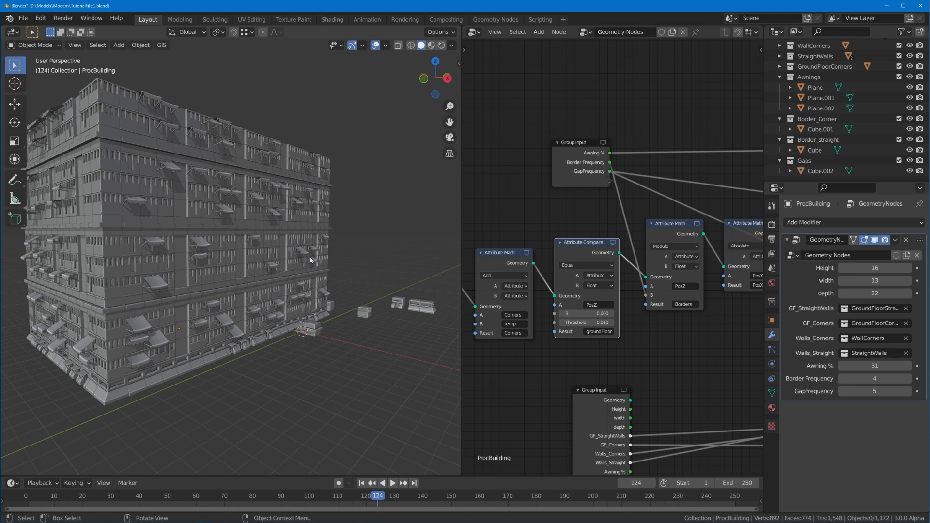
Step: Try the Less Than operation on the groundFloor Attribute Compare node with B at 5.6
click(587, 266)
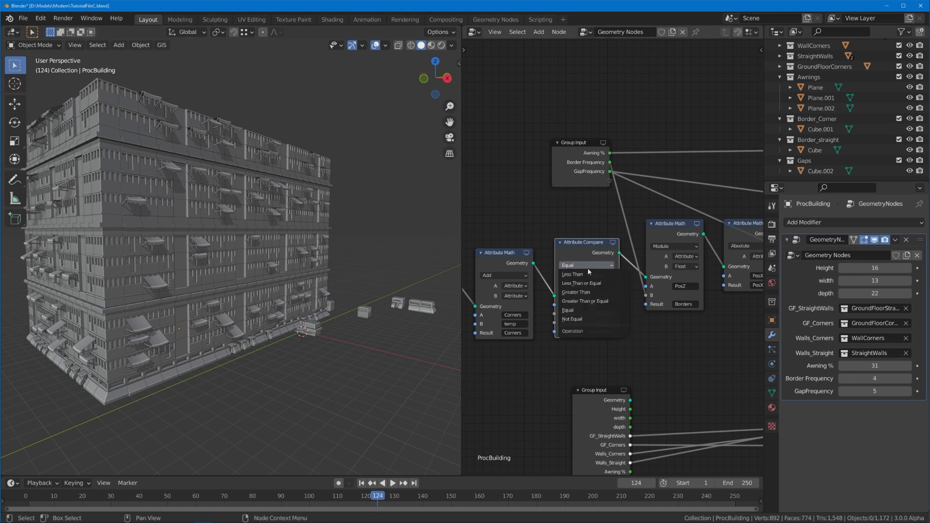
click(587, 274)
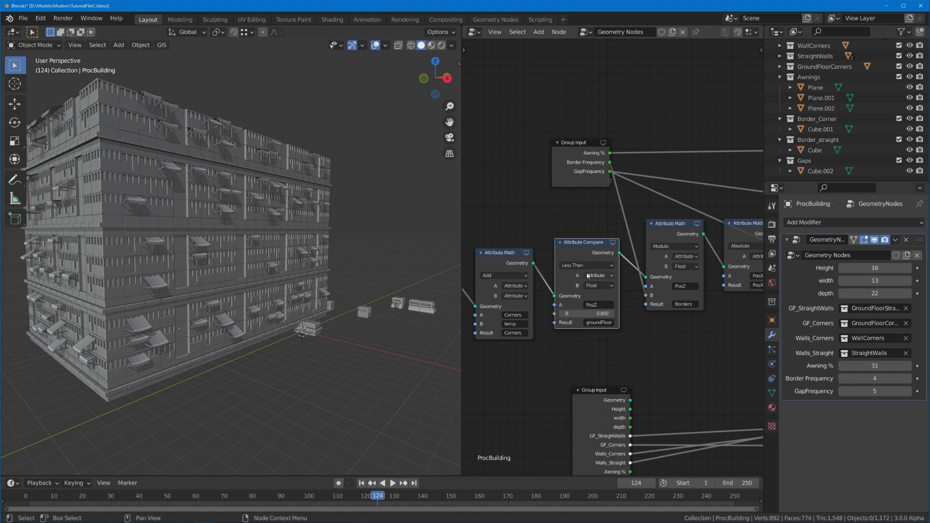
click(596, 313)
text(0.8)
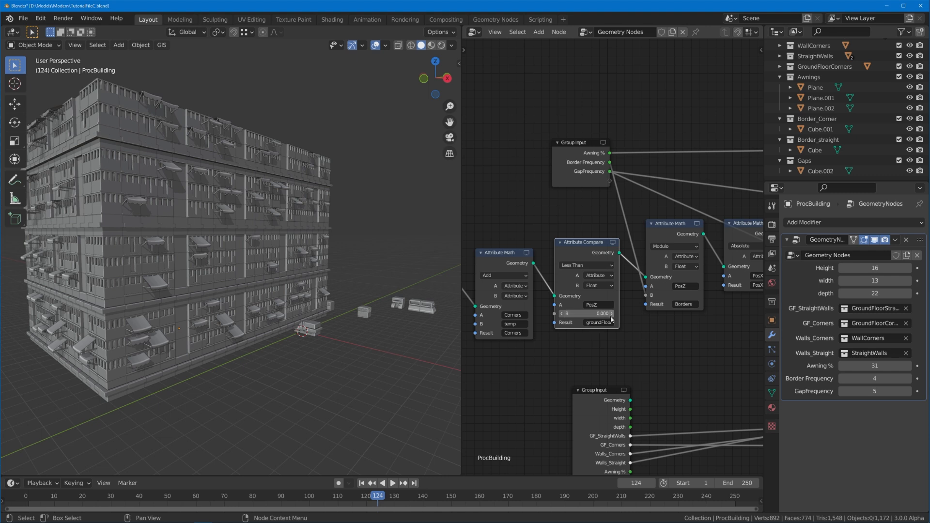
key(Return)
drag(589, 313, 613, 313)
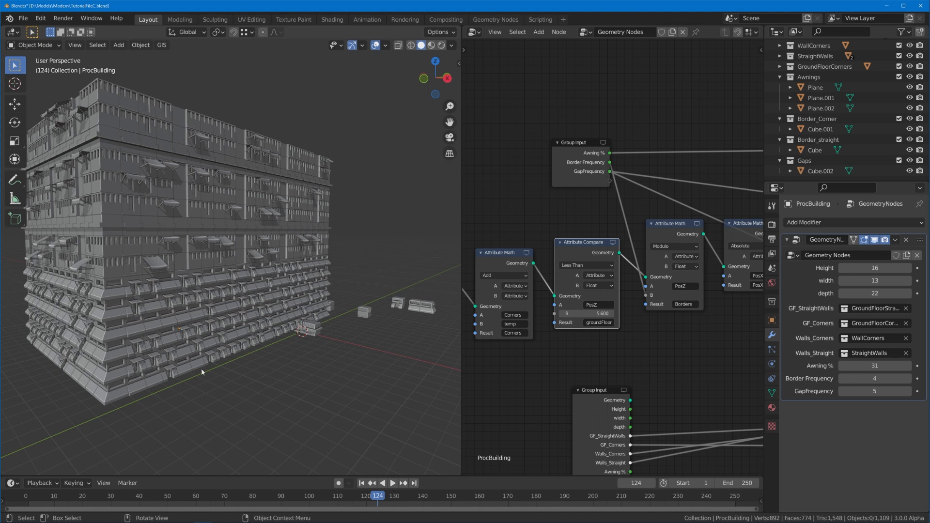
Step: Try the Greater Than operation on the groundFloor Attribute Compare node and look over the rest of the node tree
click(591, 267)
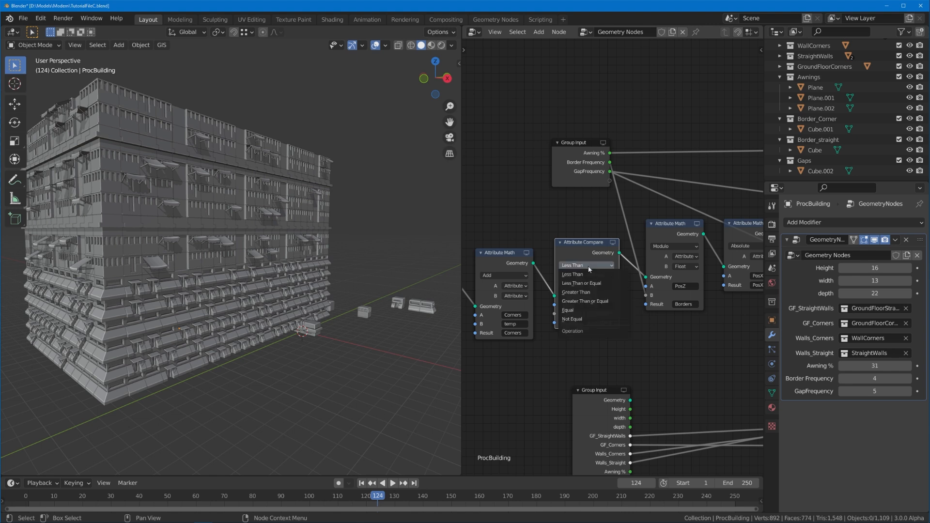
click(581, 293)
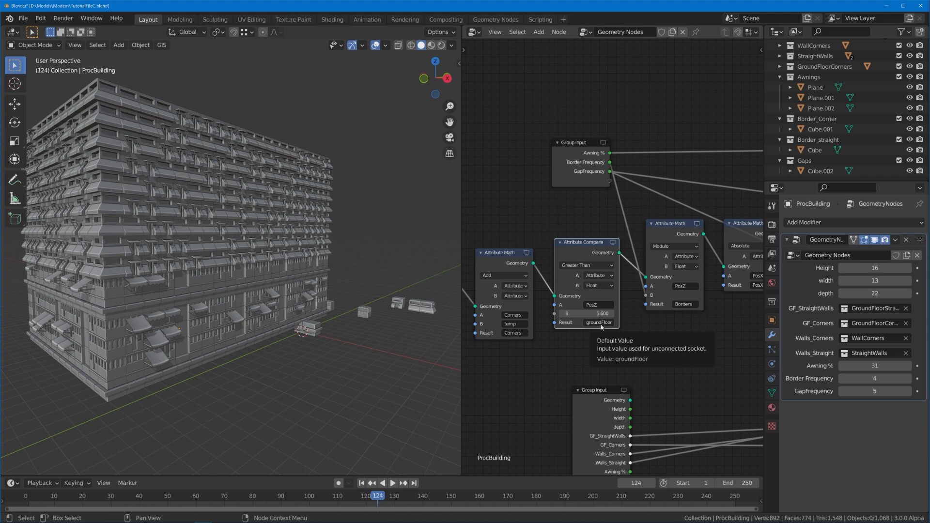
scroll(600, 324, down, 5)
middle_drag(696, 257, 481, 279)
scroll(617, 251, up, 5)
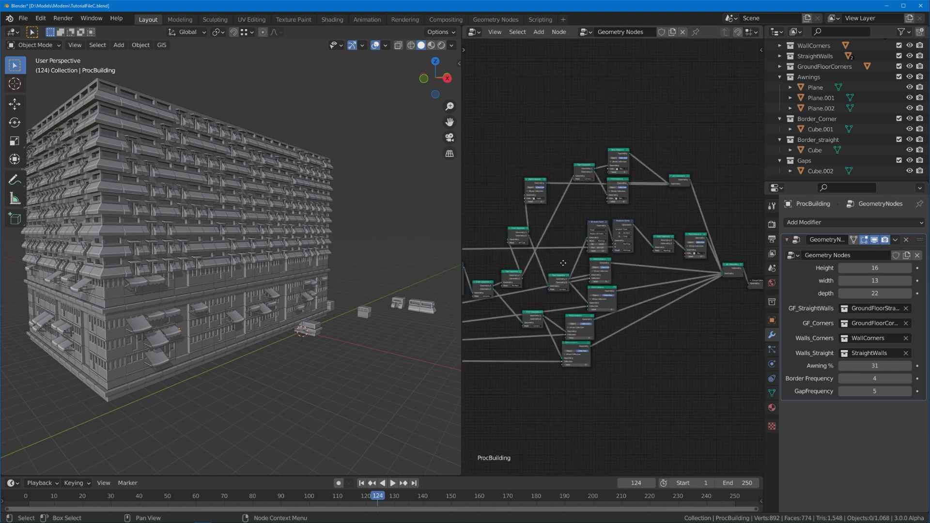
scroll(549, 277, up, 3)
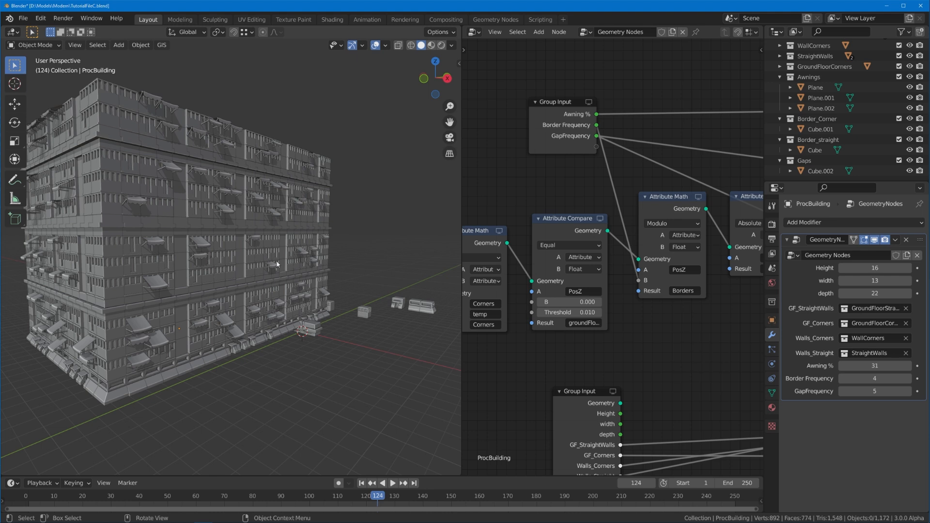
Step: Select the procedural building in the 3D viewport
scroll(274, 263, down, 3)
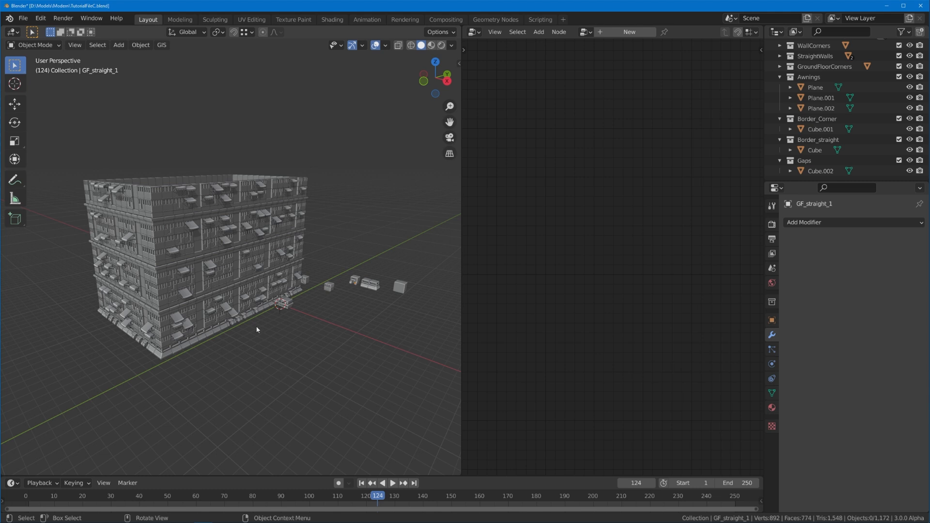
click(214, 317)
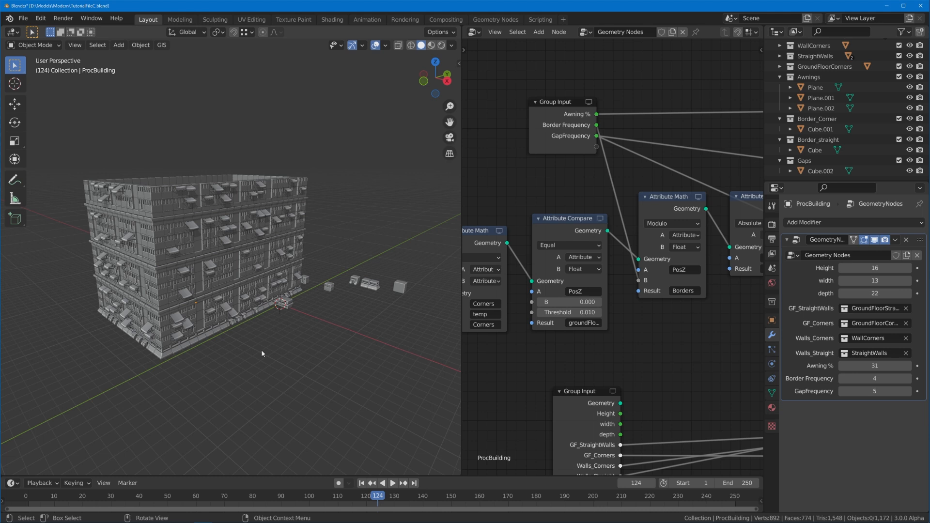